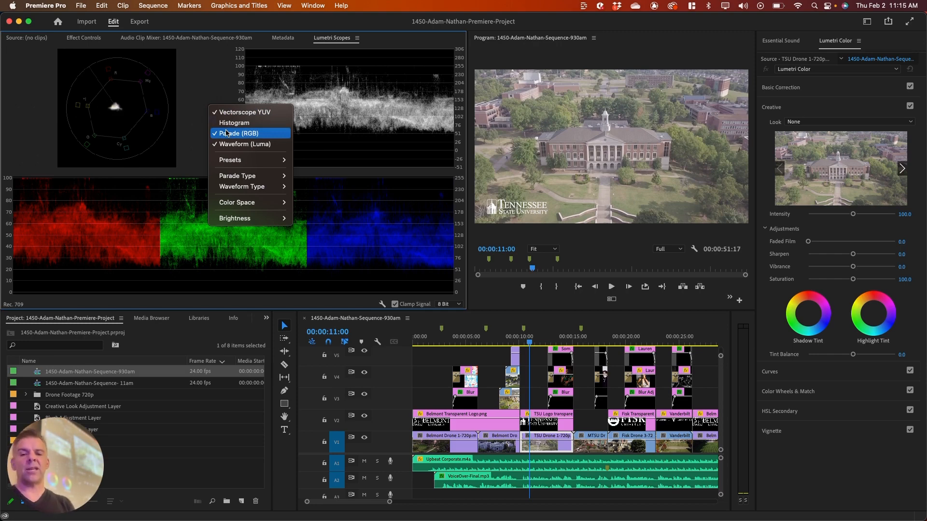
Limit the Lumetri Scopes display to the Waveform (Luma) and the Vectorscope YUV.
{"action": "left_click", "coordinate": [226, 134]}
{"action": "right_click", "coordinate": [209, 107]}
{"action": "left_click", "coordinate": [212, 114]}
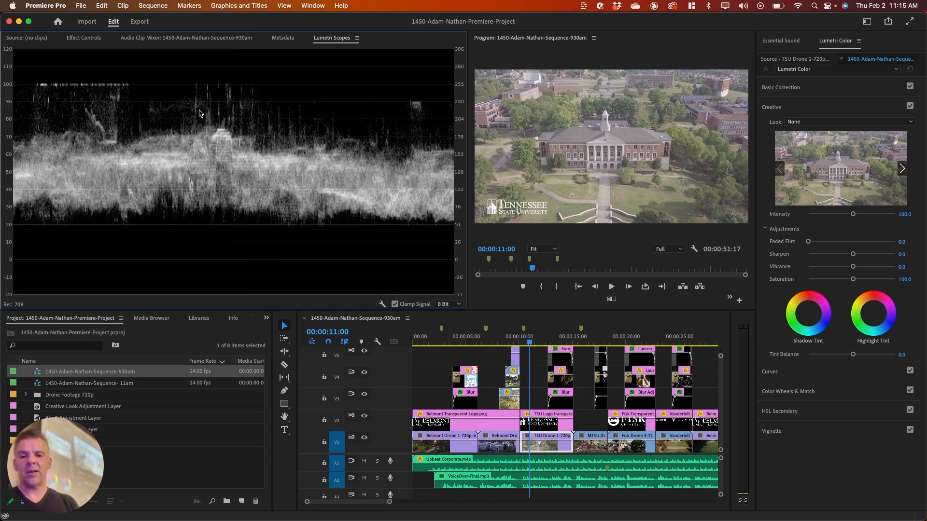
{"action": "right_click", "coordinate": [199, 113]}
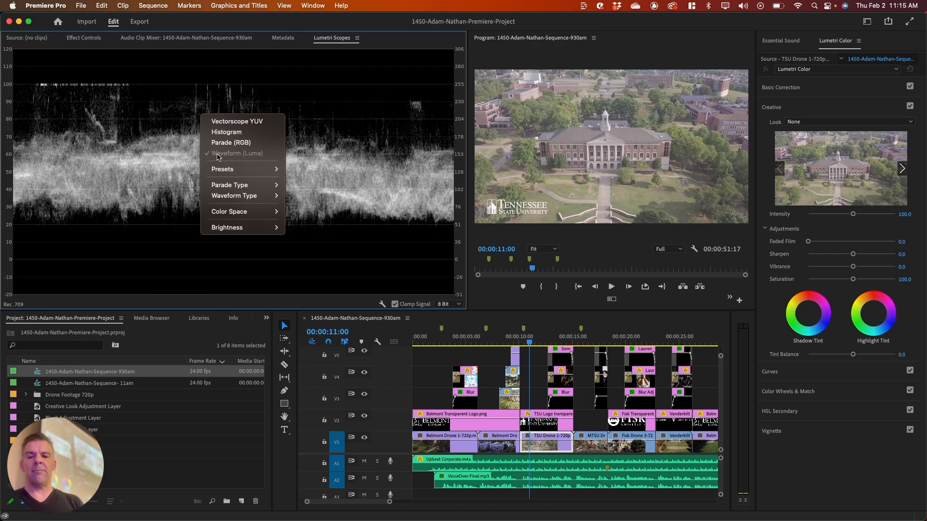
{"action": "left_click", "coordinate": [238, 121]}
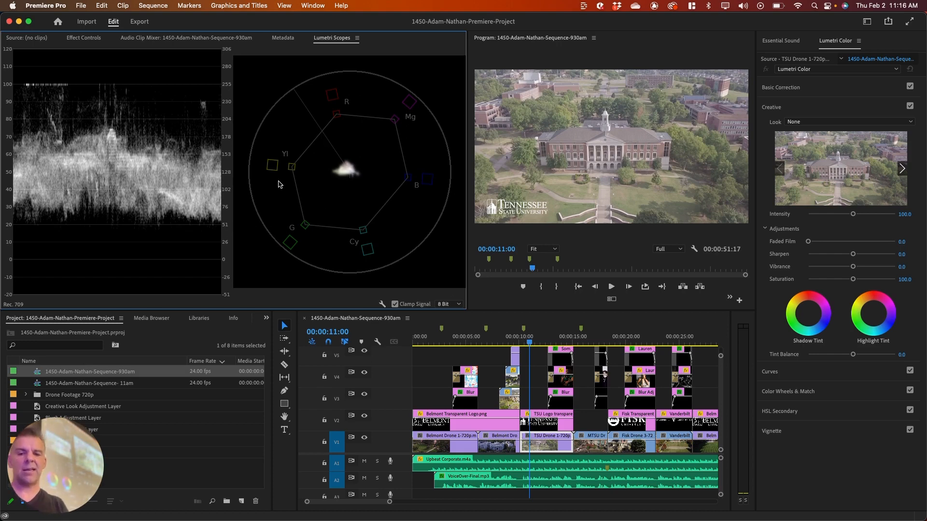
{"action": "right_click", "coordinate": [141, 175]}
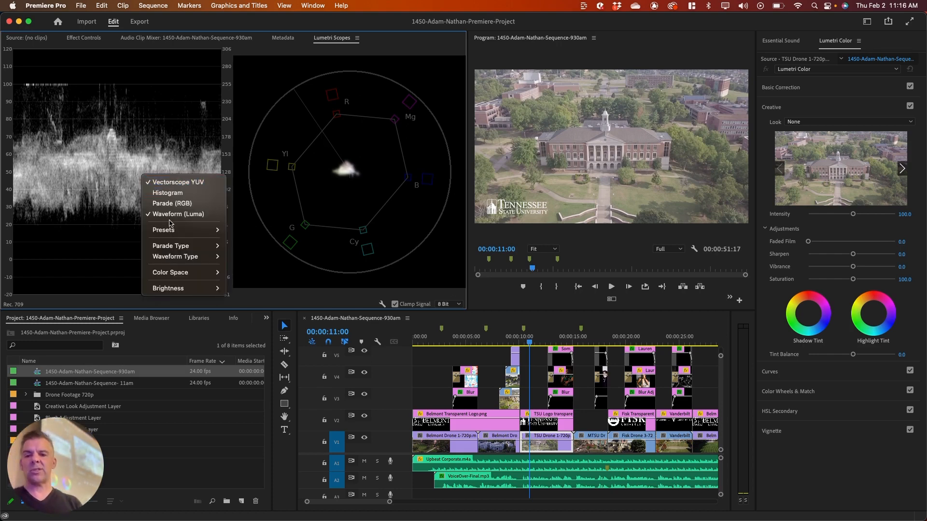
{"action": "left_click", "coordinate": [363, 174]}
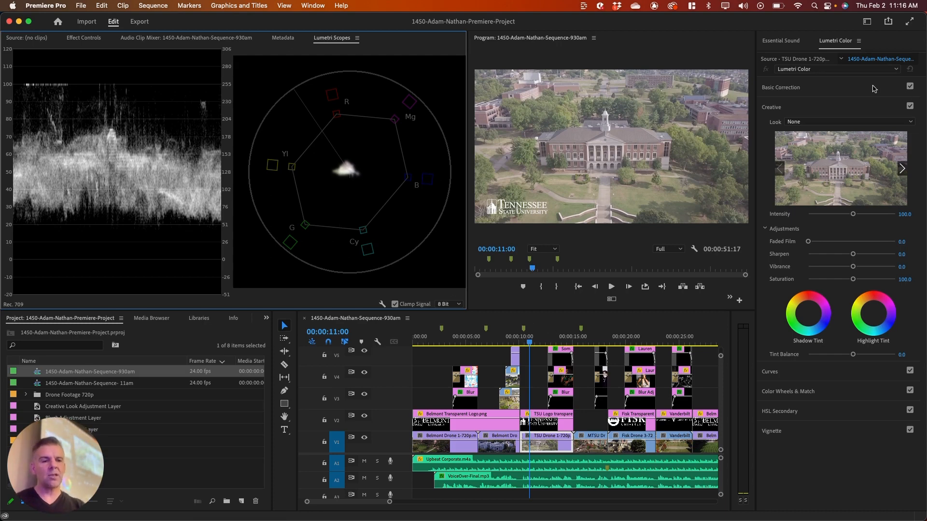
Look through the Lumetri Color sections from Basic Correction to Color Wheels & Match, leaving Basic Correction expanded.
{"action": "left_click", "coordinate": [838, 41]}
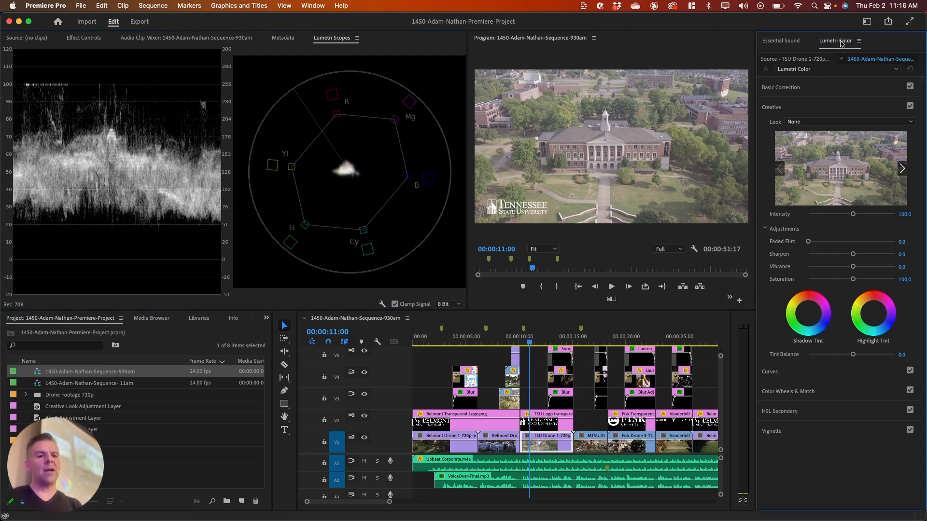
{"action": "left_click", "coordinate": [780, 109]}
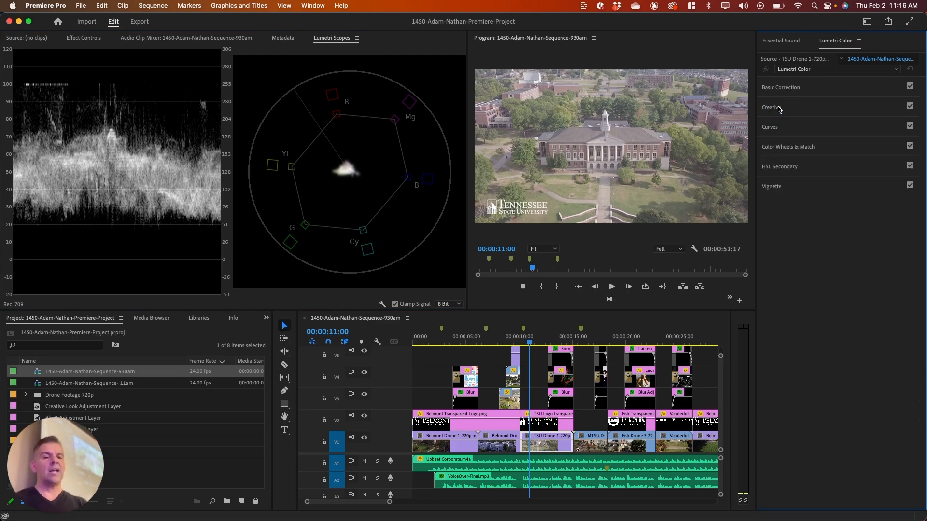
{"action": "left_click", "coordinate": [783, 89]}
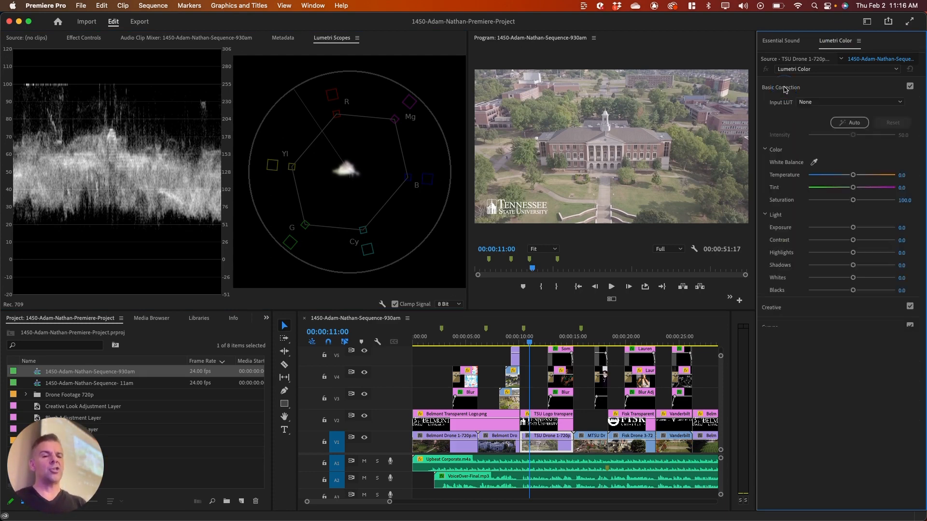
{"action": "left_click", "coordinate": [783, 89]}
{"action": "left_click", "coordinate": [784, 88]}
{"action": "left_click", "coordinate": [783, 89]}
{"action": "left_click", "coordinate": [784, 89]}
{"action": "left_click", "coordinate": [784, 88]}
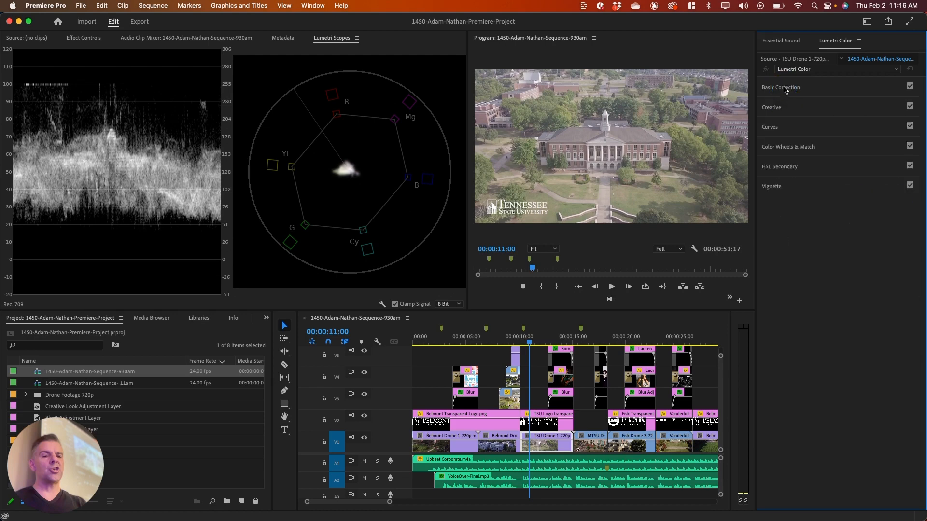
{"action": "left_click", "coordinate": [776, 110]}
{"action": "left_click", "coordinate": [777, 110]}
{"action": "left_click", "coordinate": [777, 127]}
{"action": "left_click", "coordinate": [777, 126]}
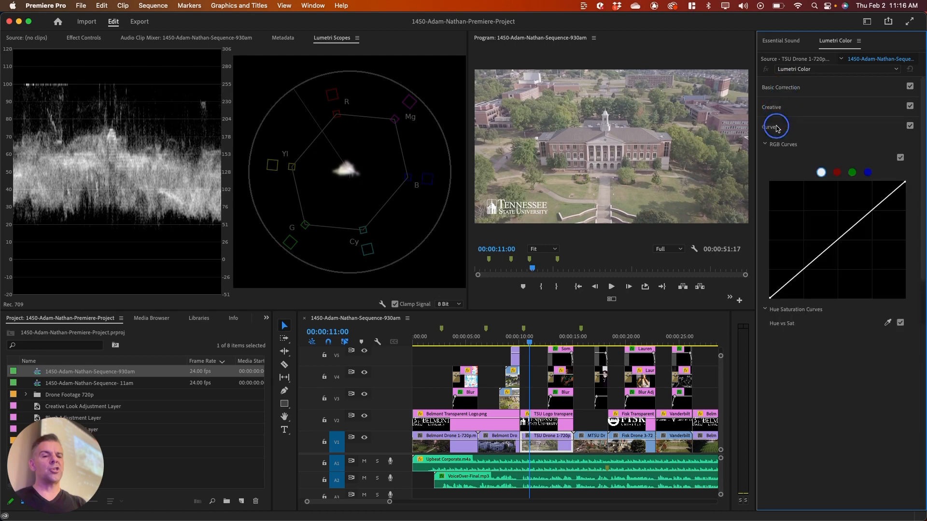
{"action": "left_click", "coordinate": [777, 146]}
{"action": "left_click", "coordinate": [777, 146]}
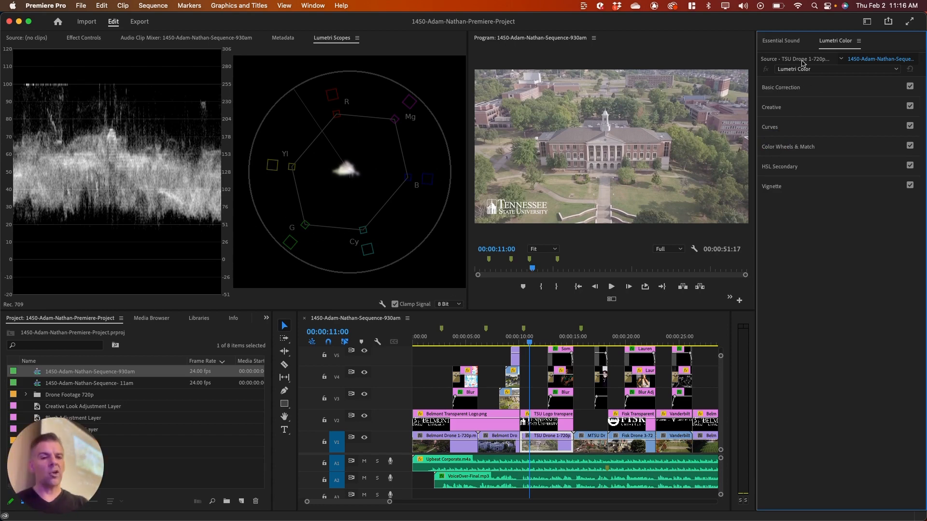
{"action": "left_click", "coordinate": [787, 92]}
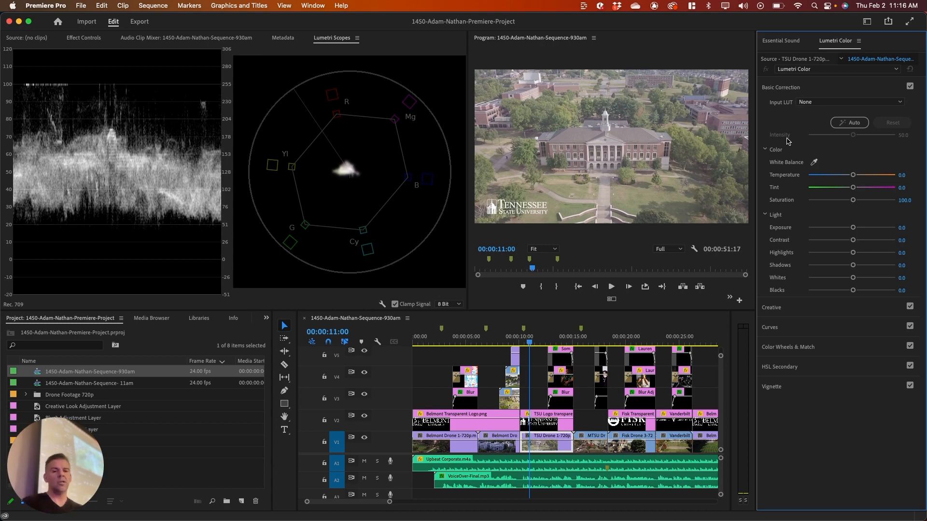
Compare the scopes of the first two Belmont drone clips in the sequence with those of the TSU drone clip.
{"action": "left_click", "coordinate": [429, 341]}
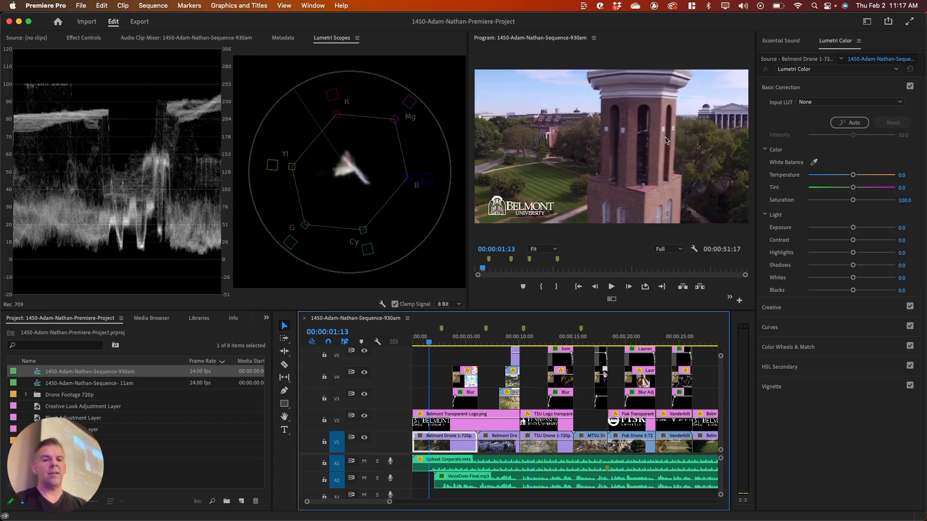
{"action": "scroll", "coordinate": [714, 201], "scroll_direction": "up", "scroll_amount": 10}
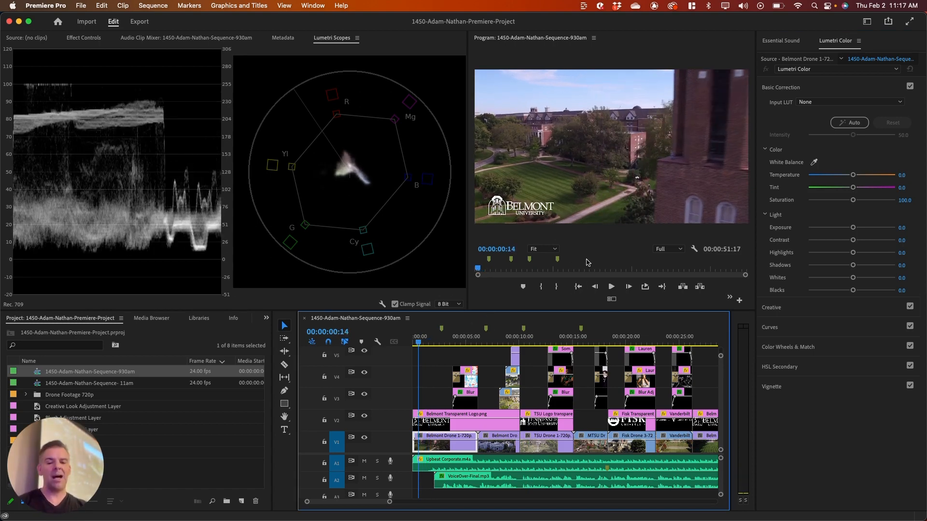
{"action": "left_click", "coordinate": [498, 341]}
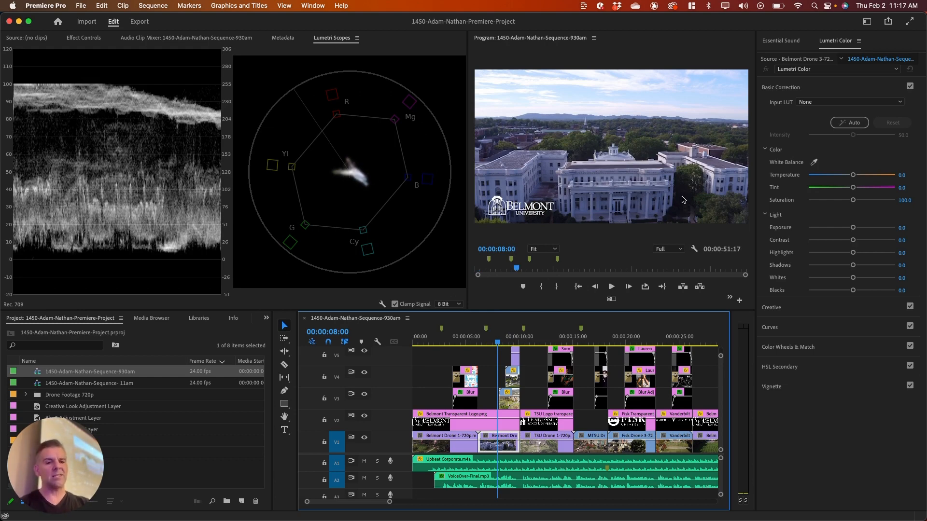
{"action": "left_click", "coordinate": [538, 338]}
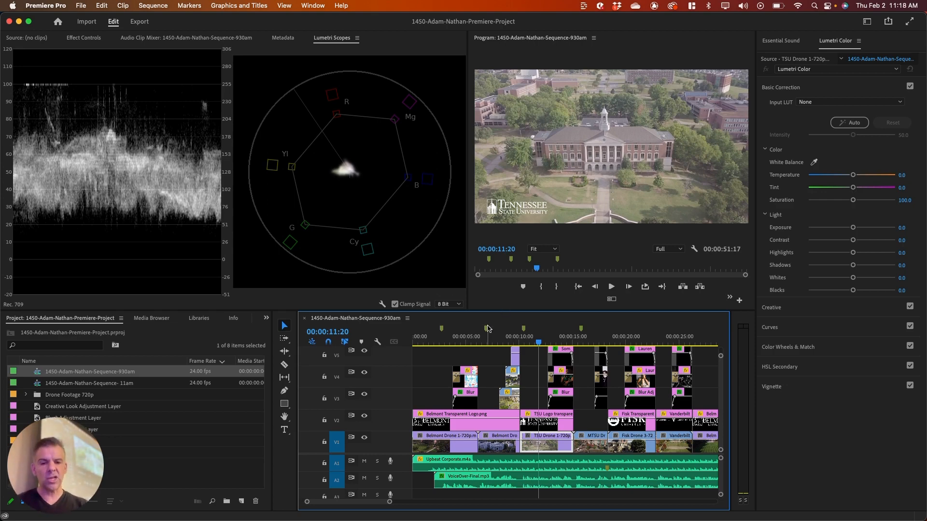
{"action": "left_click", "coordinate": [492, 345]}
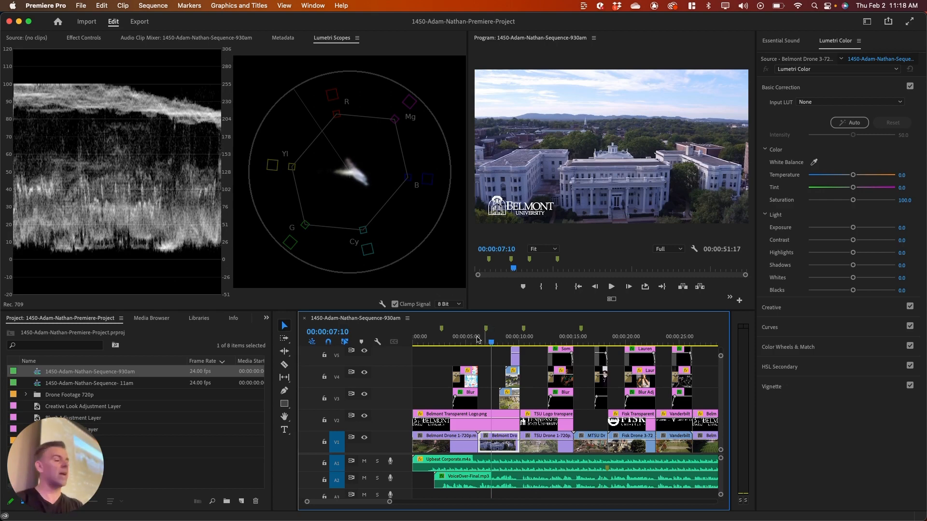
{"action": "left_click", "coordinate": [433, 338]}
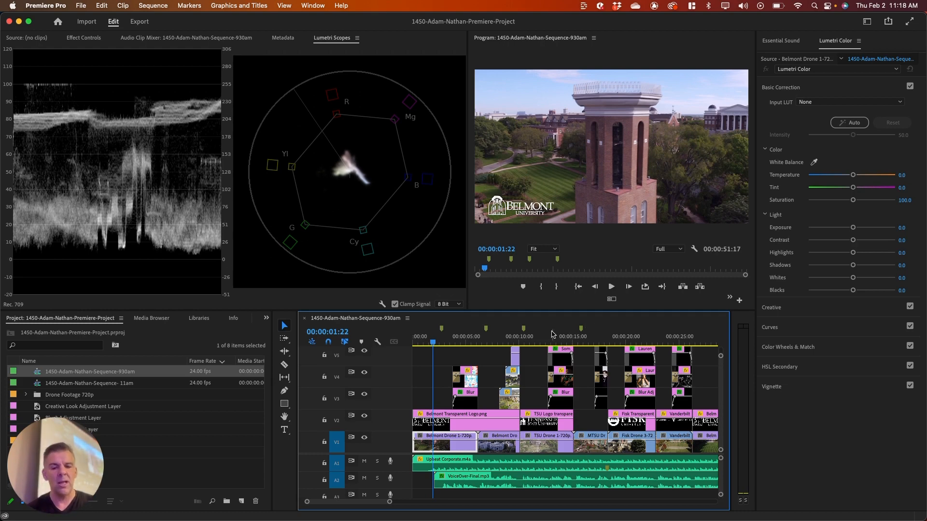
{"action": "left_click", "coordinate": [530, 338]}
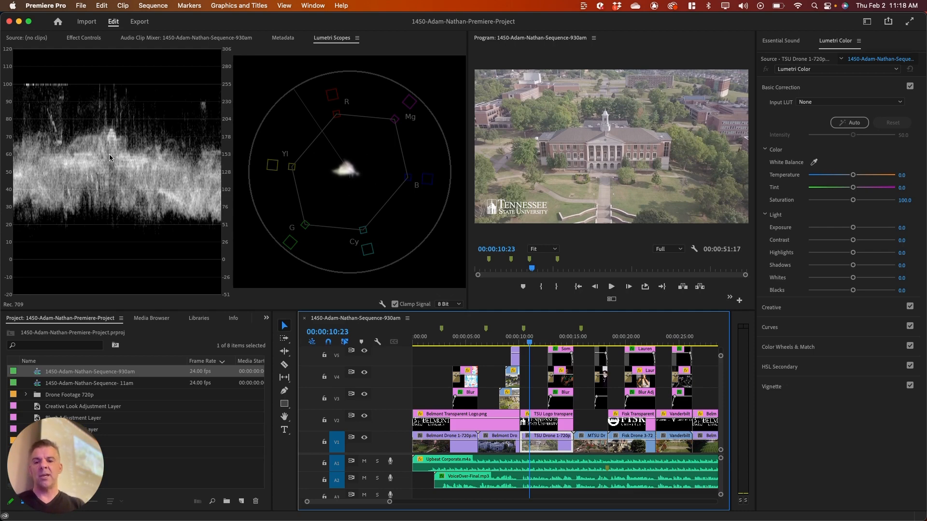
Hide the Vectorscope YUV and compare the luma waveforms of the Belmont, MTSU and TSU drone clips.
{"action": "right_click", "coordinate": [287, 136]}
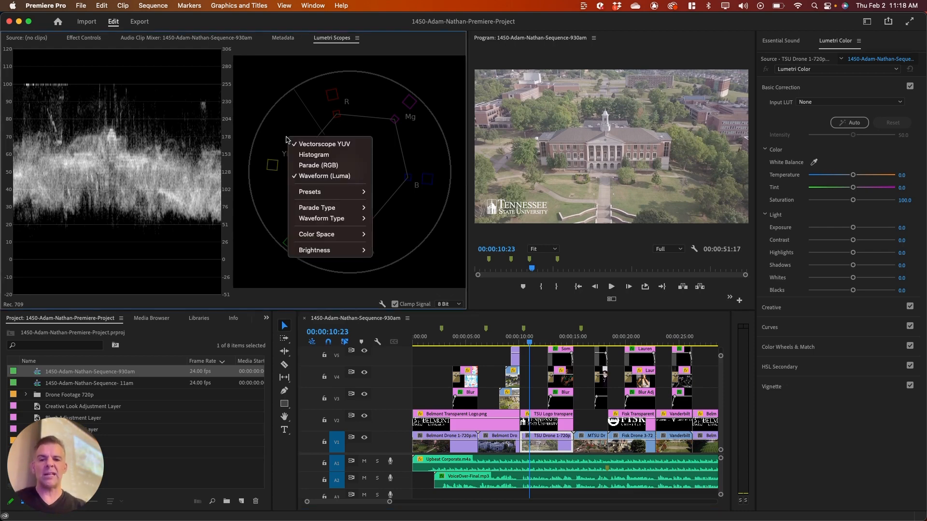
{"action": "left_click", "coordinate": [306, 144]}
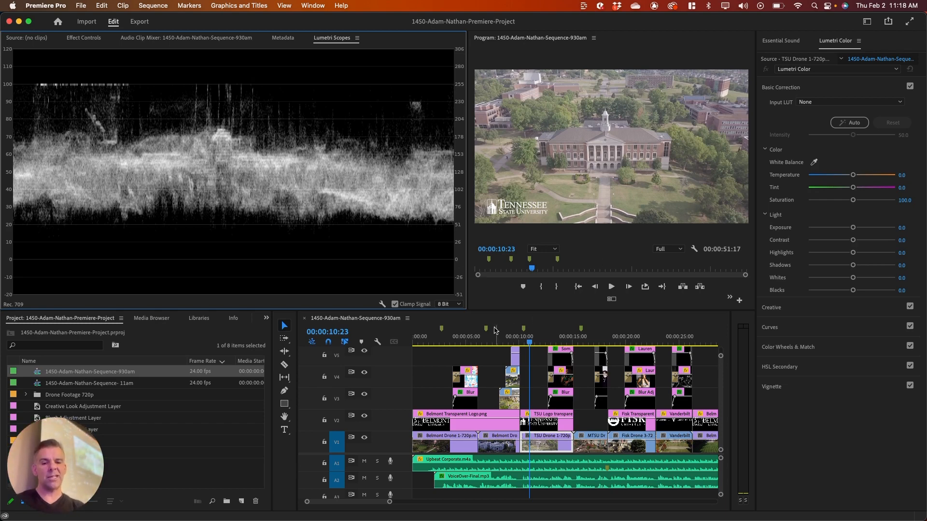
{"action": "left_click_drag", "start_coordinate": [494, 331], "coordinate": [435, 337]}
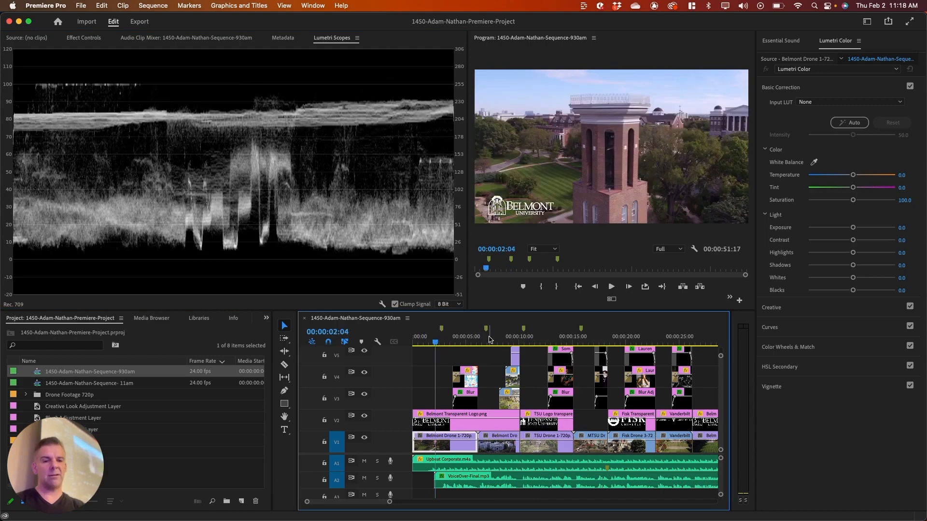
{"action": "left_click", "coordinate": [489, 340]}
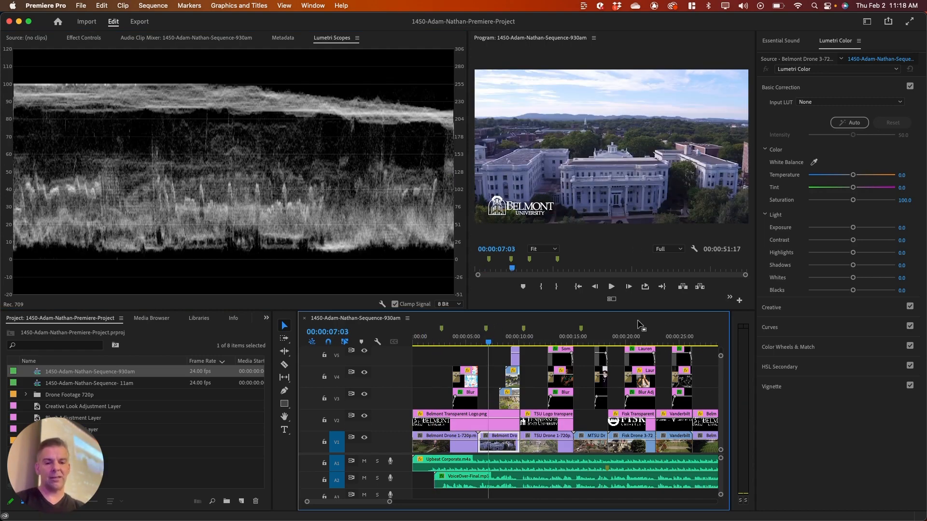
{"action": "left_click", "coordinate": [615, 333]}
{"action": "left_click", "coordinate": [581, 337]}
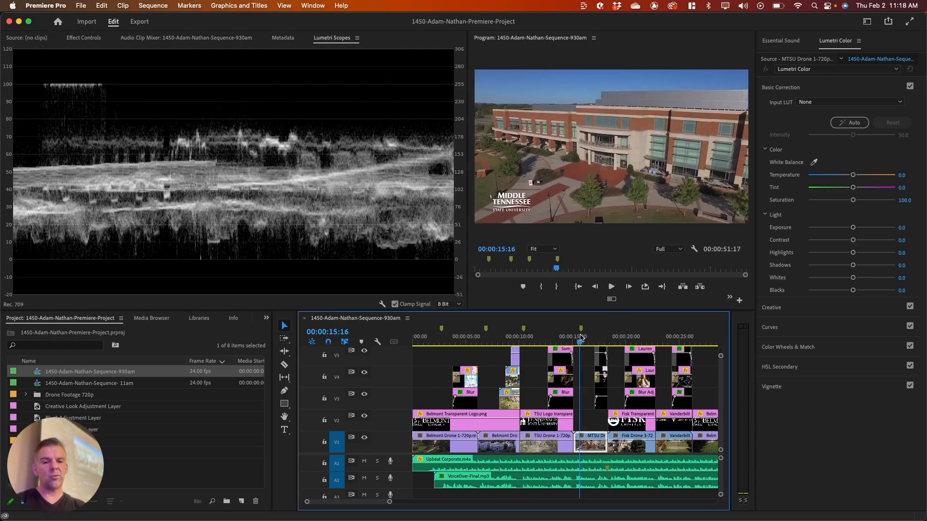
{"action": "left_click", "coordinate": [533, 337]}
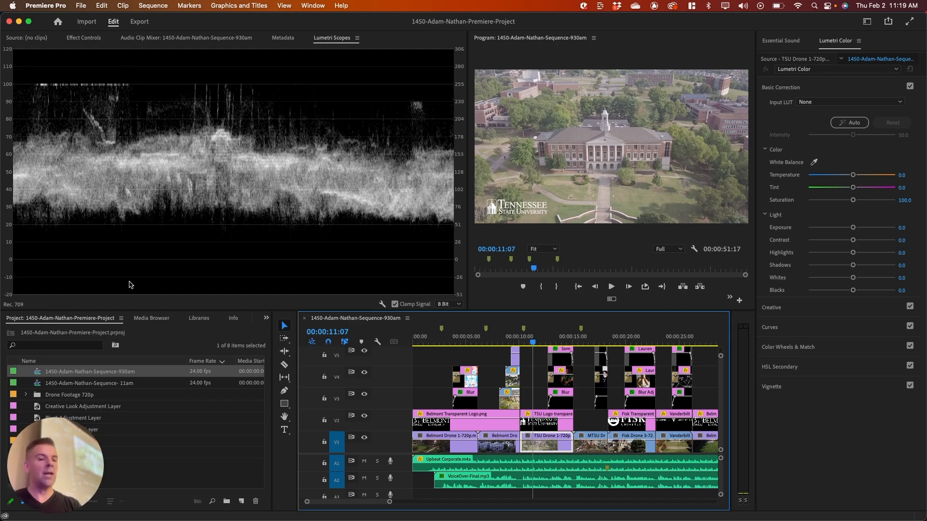
Try Exposure values of 4.9 and -5.0 on the TSU drone clip and reset Exposure to its default.
{"action": "left_click", "coordinate": [781, 226]}
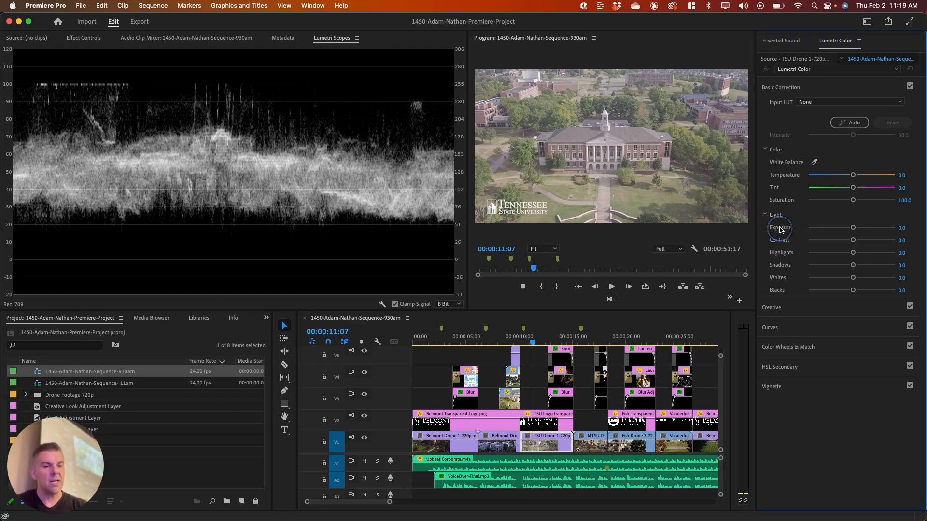
{"action": "left_click", "coordinate": [770, 218]}
{"action": "left_click", "coordinate": [769, 217]}
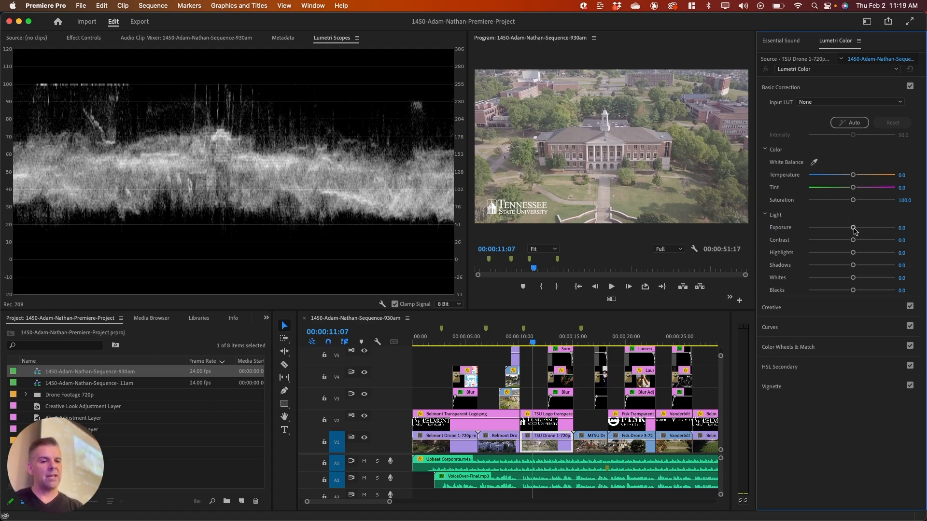
{"action": "left_click_drag", "start_coordinate": [925, 175], "coordinate": [906, 175]}
{"action": "left_click_drag", "start_coordinate": [835, 229], "coordinate": [873, 233]}
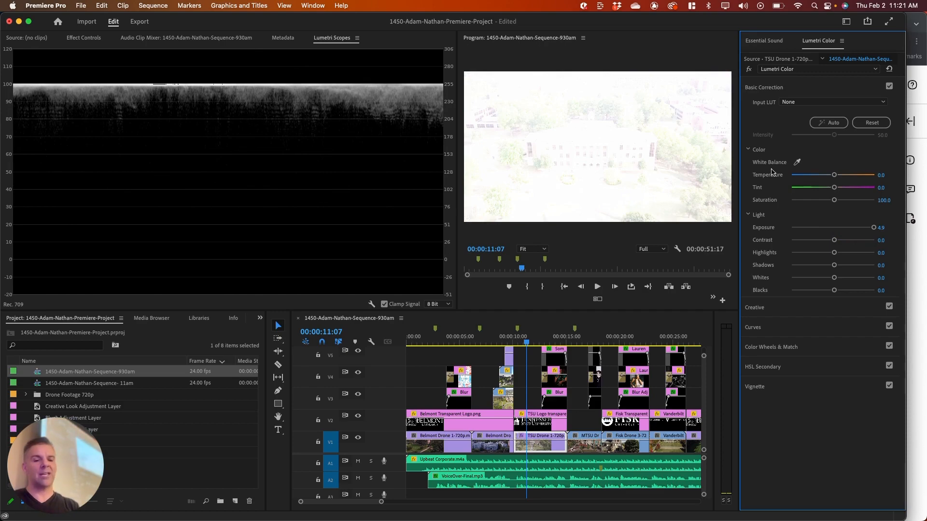
{"action": "left_click_drag", "start_coordinate": [873, 227], "coordinate": [760, 235]}
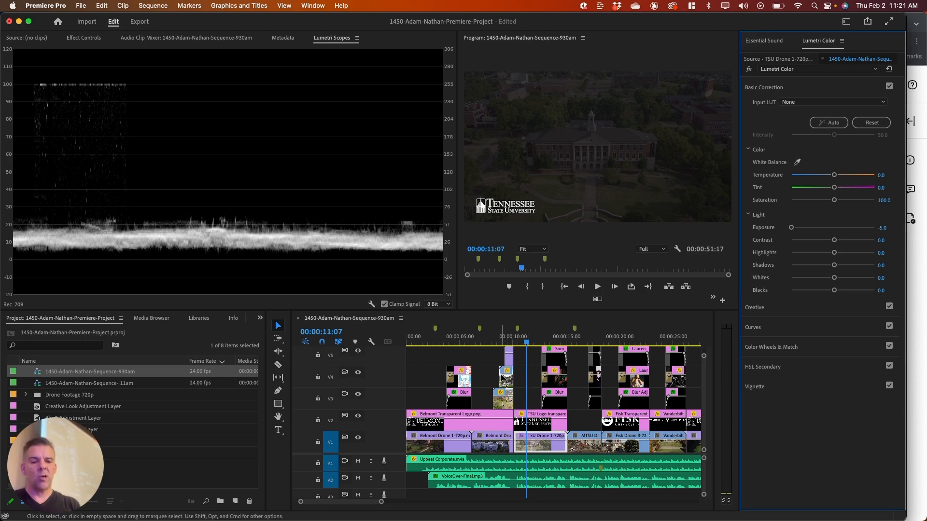
{"action": "left_click", "coordinate": [534, 437]}
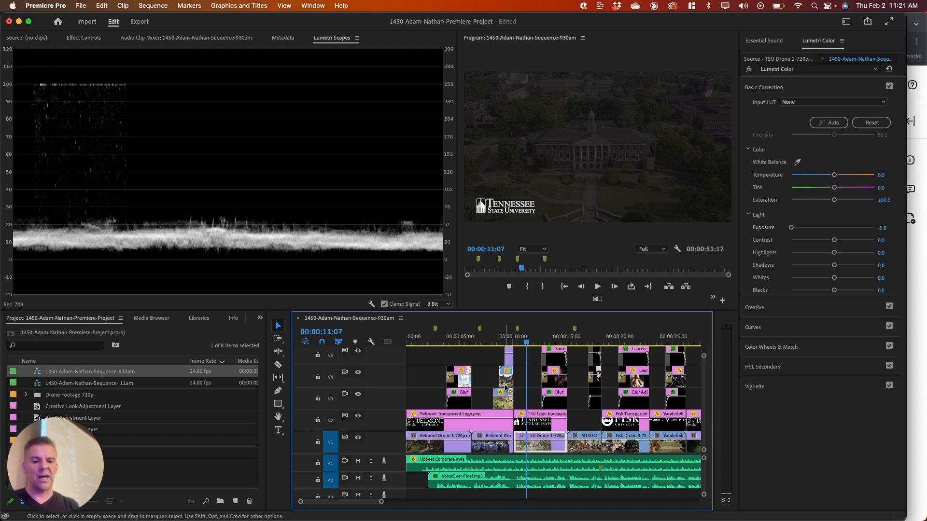
{"action": "double_click", "coordinate": [791, 228]}
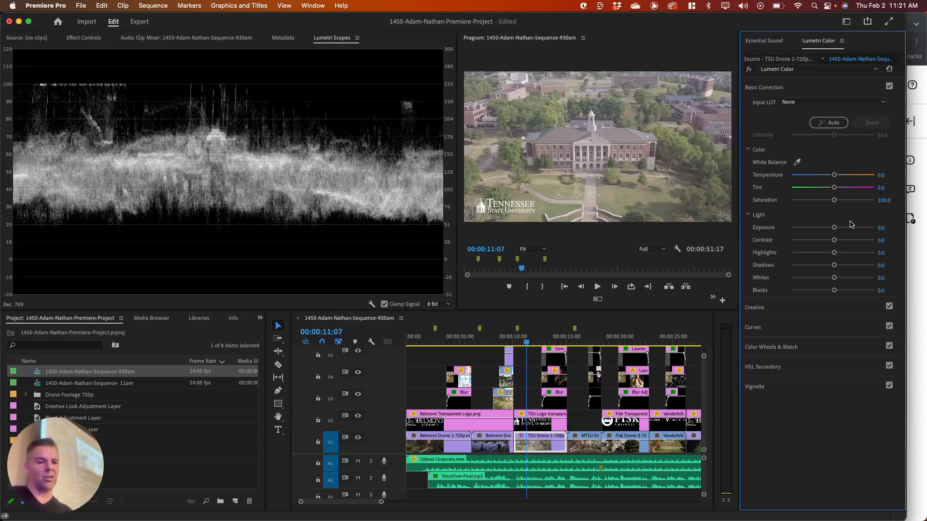
Try Exposure at -1.7 and -0.5 and a higher Contrast on the TSU drone clip, resetting each to its default.
{"action": "mouse_move", "coordinate": [834, 228]}
{"action": "left_mouse_down"}
{"action": "mouse_move", "coordinate": [871, 227]}
{"action": "mouse_move", "coordinate": [798, 238]}
{"action": "mouse_move", "coordinate": [819, 228]}
{"action": "left_mouse_up"}
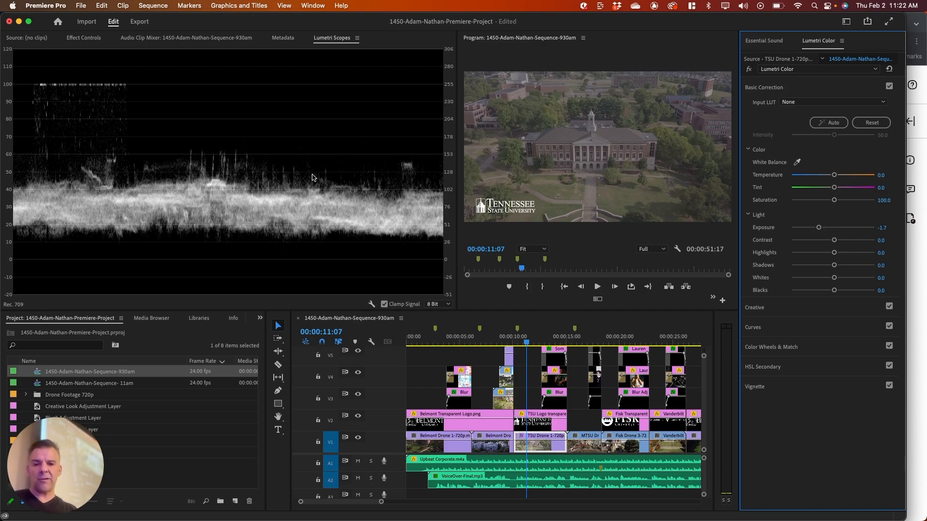
{"action": "left_click_drag", "start_coordinate": [819, 228], "coordinate": [828, 232]}
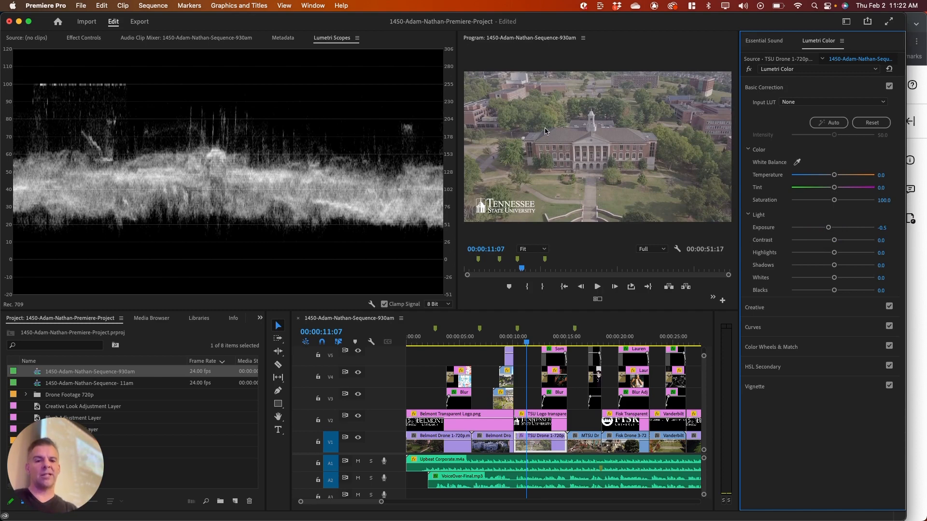
{"action": "double_click", "coordinate": [828, 228]}
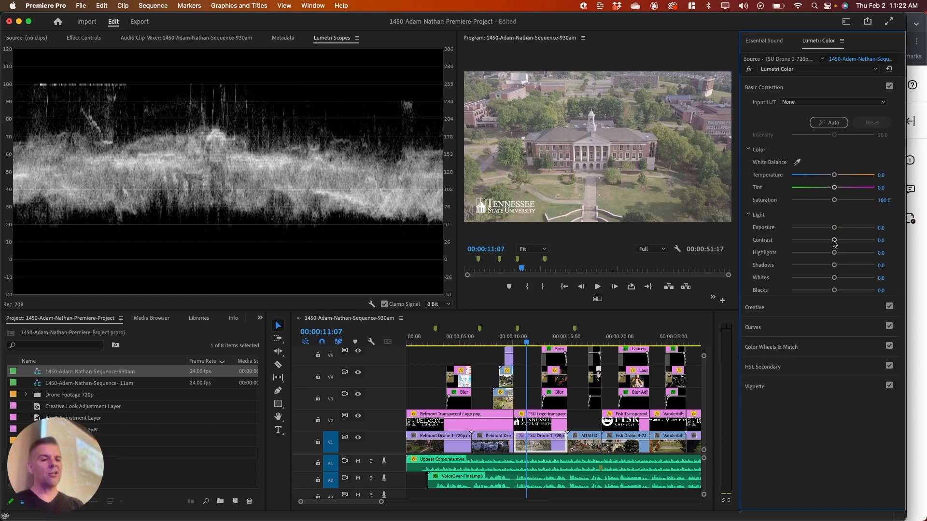
{"action": "mouse_move", "coordinate": [835, 243]}
{"action": "left_mouse_down"}
{"action": "mouse_move", "coordinate": [890, 241]}
{"action": "mouse_move", "coordinate": [777, 241]}
{"action": "mouse_move", "coordinate": [843, 243]}
{"action": "left_mouse_up"}
{"action": "double_click", "coordinate": [844, 241]}
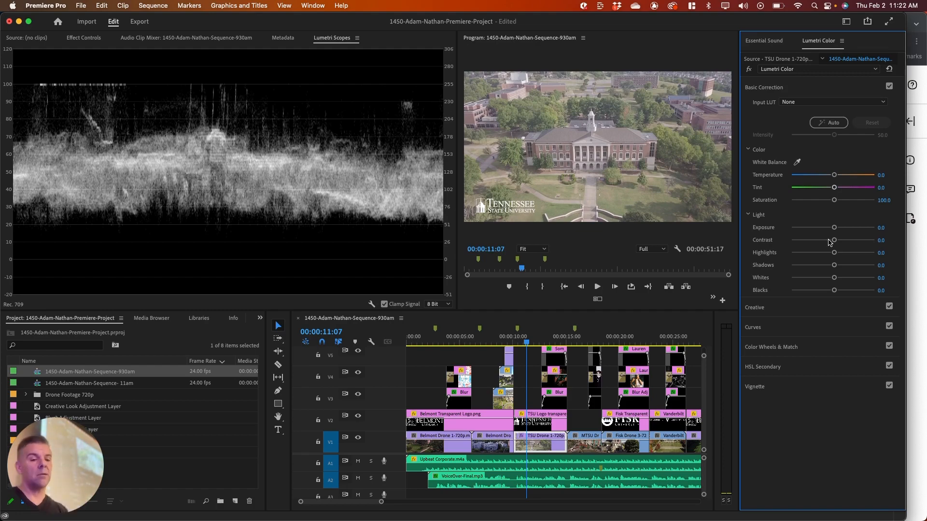
Try Contrast at -100.0 and 100.0 on the TSU drone clip and reset it to its default.
{"action": "mouse_move", "coordinate": [833, 241]}
{"action": "left_mouse_down"}
{"action": "mouse_move", "coordinate": [885, 241]}
{"action": "mouse_move", "coordinate": [832, 249]}
{"action": "left_mouse_up"}
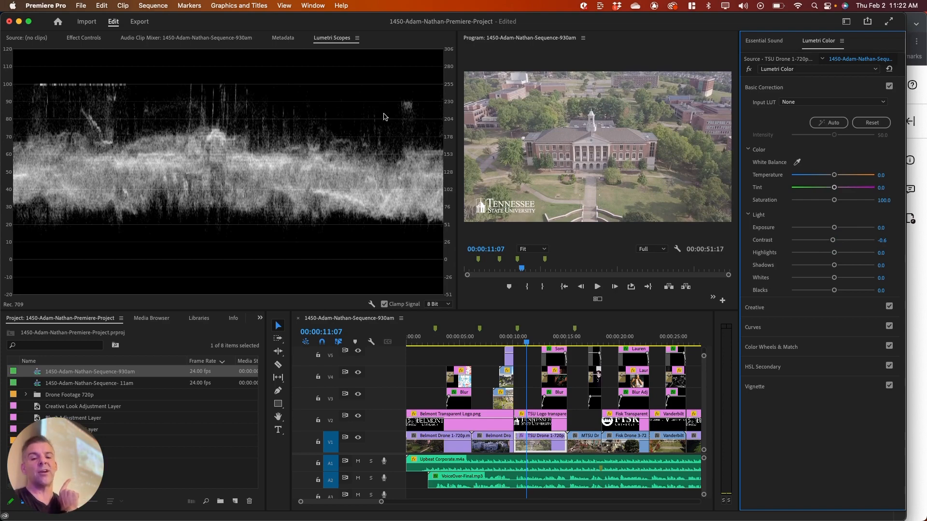
{"action": "left_click_drag", "start_coordinate": [832, 240], "coordinate": [749, 256]}
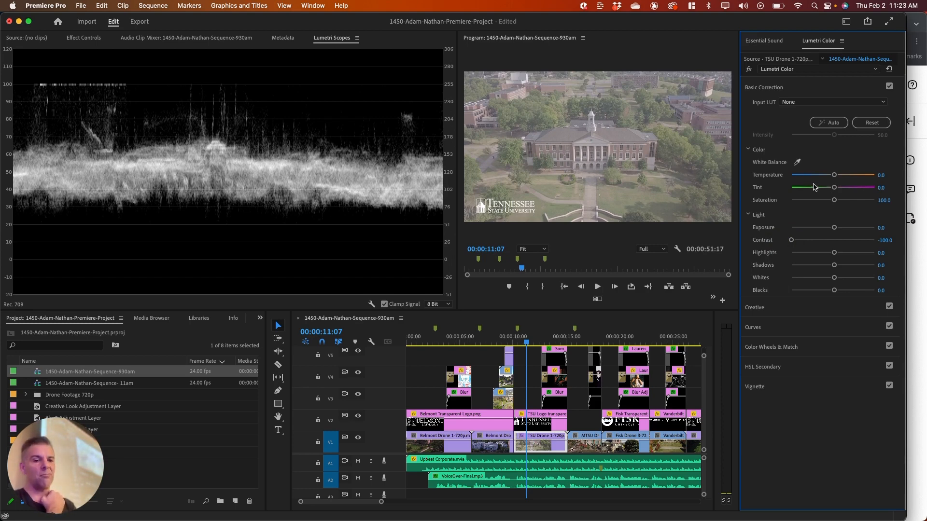
{"action": "left_click_drag", "start_coordinate": [790, 240], "coordinate": [894, 240]}
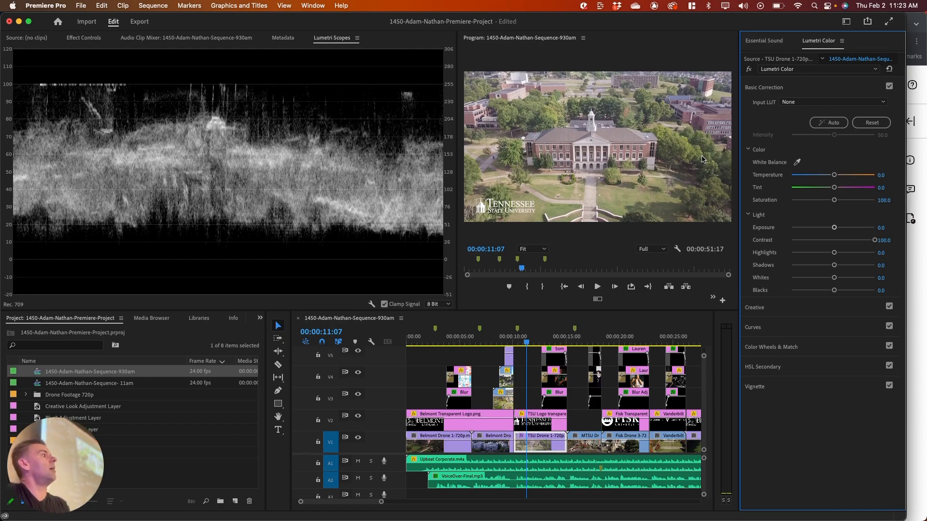
{"action": "left_click_drag", "start_coordinate": [874, 240], "coordinate": [850, 256]}
{"action": "double_click", "coordinate": [850, 242]}
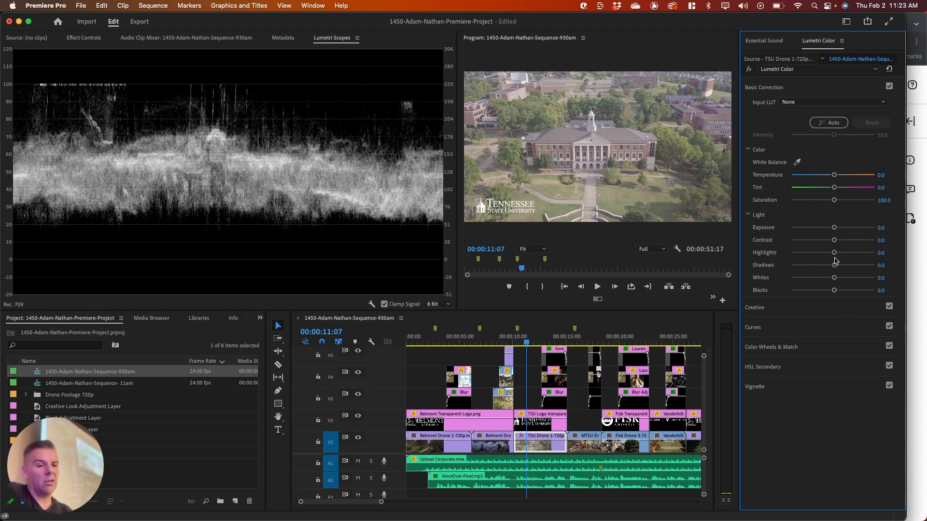
Try a different Highlights value and Shadows at 100.0 on the TSU drone clip, resetting each to its default.
{"action": "left_click_drag", "start_coordinate": [835, 256], "coordinate": [897, 268]}
{"action": "double_click", "coordinate": [819, 257]}
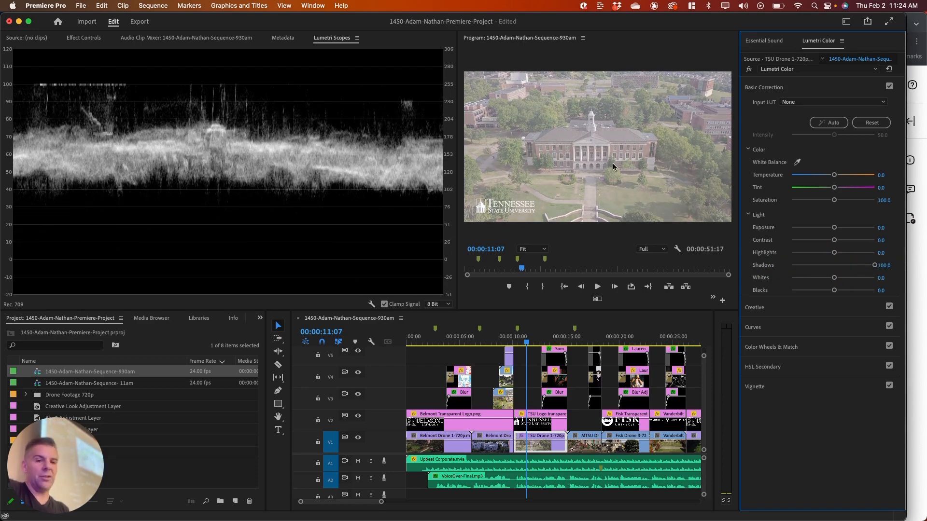
{"action": "double_click", "coordinate": [861, 267]}
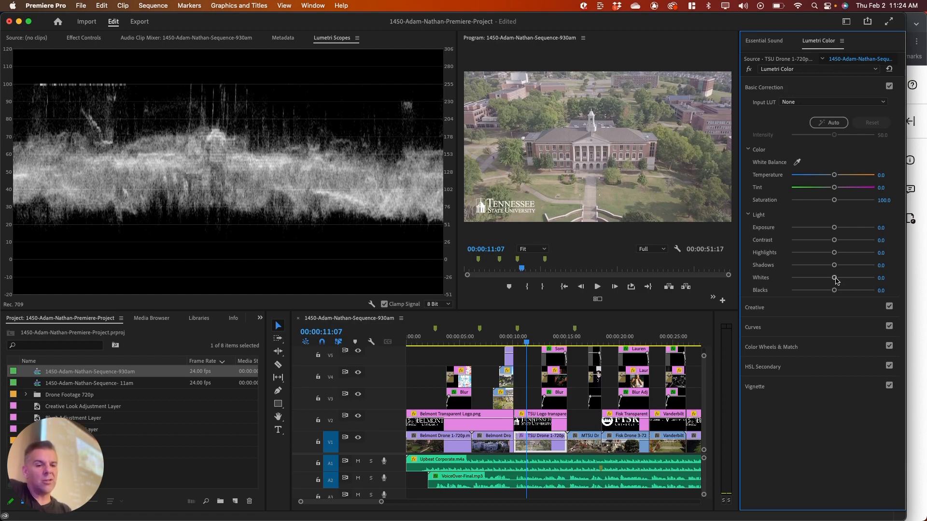
Try Whites at -16.8 and lower Blacks on the TSU drone clip, resetting both to their defaults.
{"action": "left_click_drag", "start_coordinate": [833, 279], "coordinate": [825, 285]}
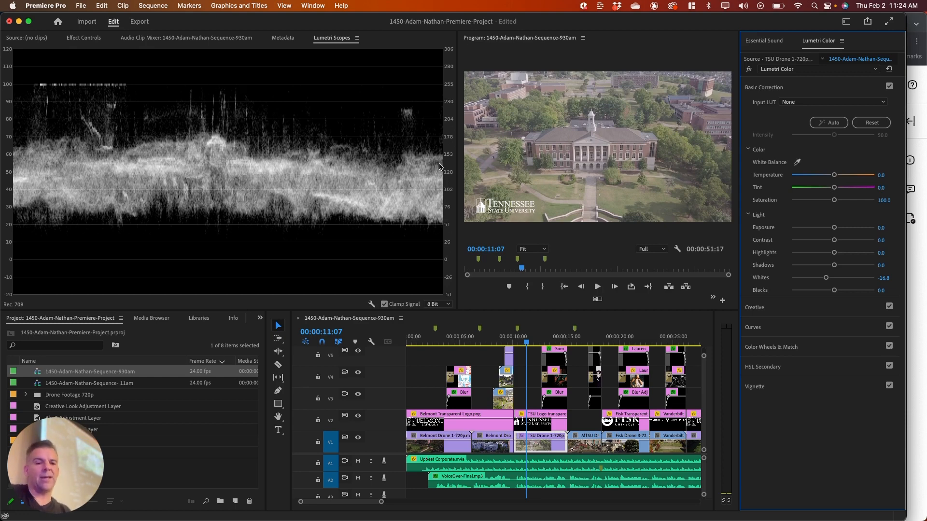
{"action": "mouse_move", "coordinate": [834, 290]}
{"action": "left_mouse_down"}
{"action": "mouse_move", "coordinate": [768, 294]}
{"action": "mouse_move", "coordinate": [824, 291]}
{"action": "left_mouse_up"}
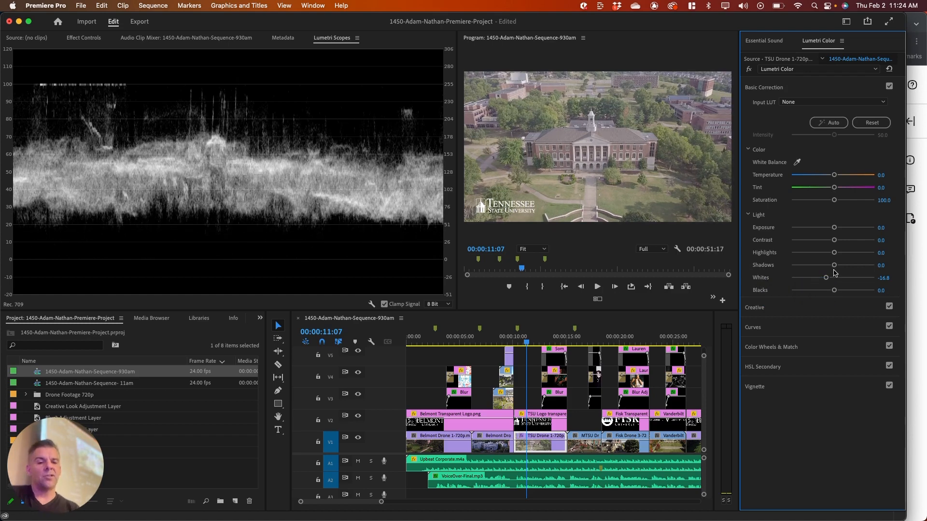
{"action": "double_click", "coordinate": [826, 277]}
{"action": "double_click", "coordinate": [825, 290]}
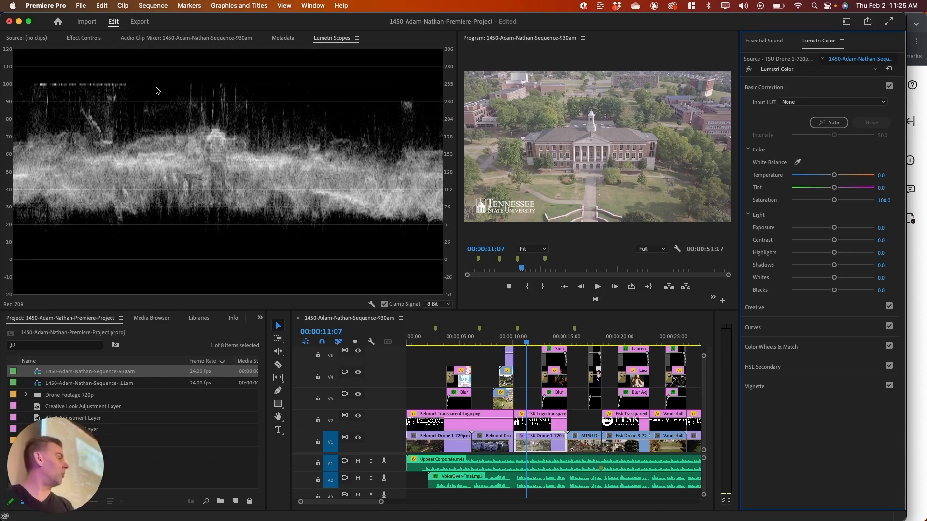
Try Highlights at 4.0 and 1.7 on the TSU drone clip and reset it to its default.
{"action": "left_click", "coordinate": [834, 254]}
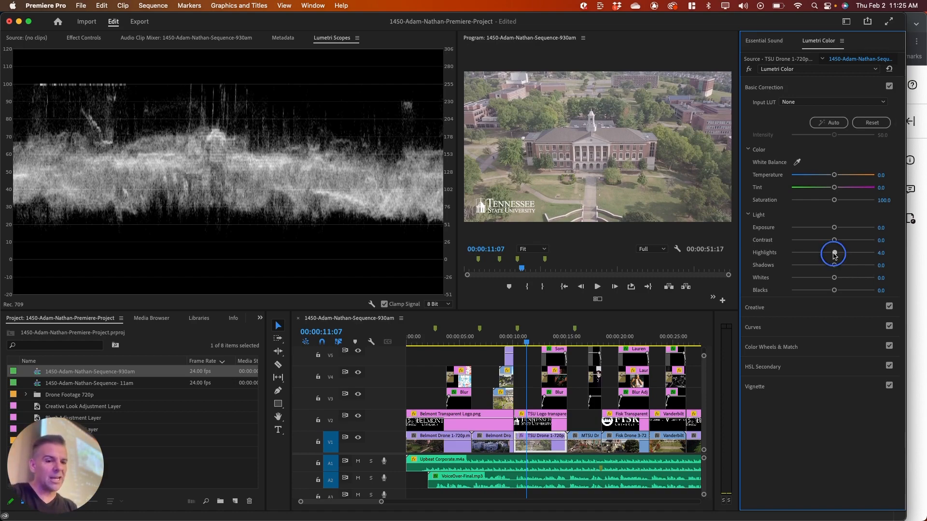
{"action": "left_click_drag", "start_coordinate": [834, 254], "coordinate": [832, 253]}
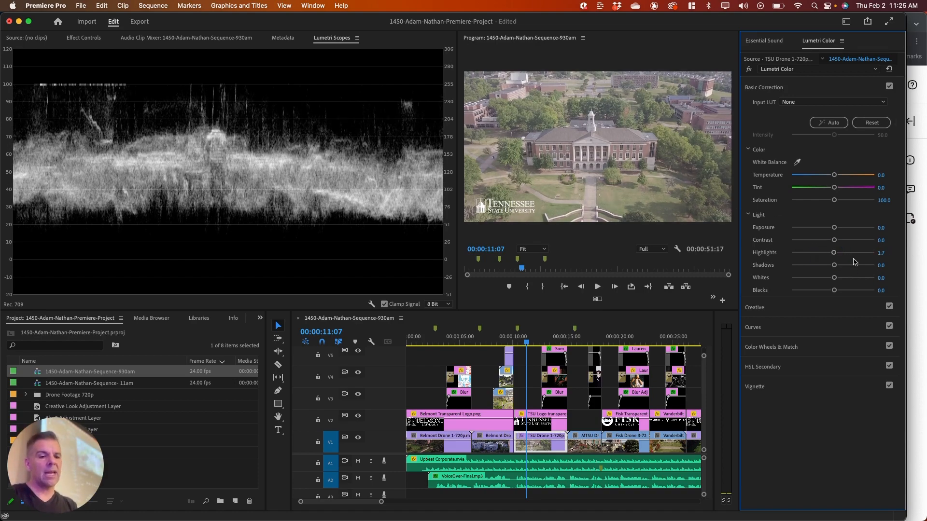
{"action": "double_click", "coordinate": [834, 253]}
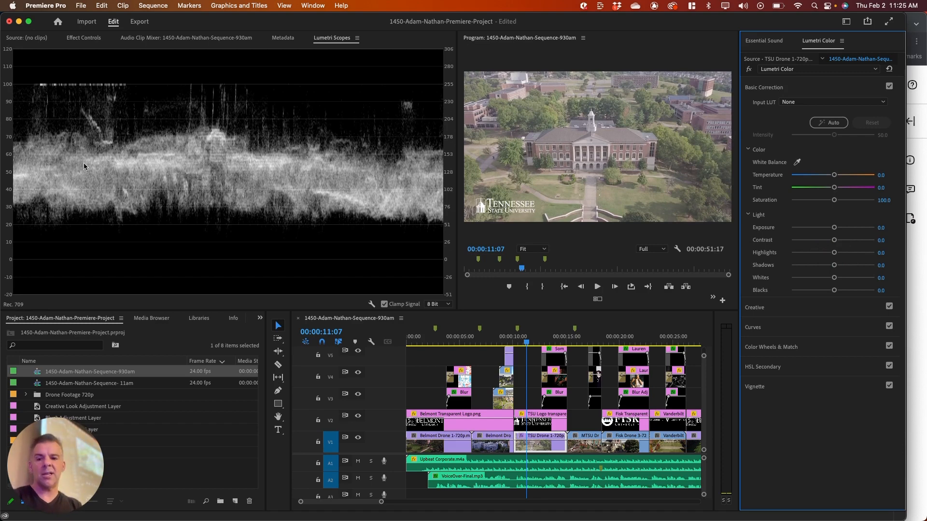
Set Whites to -17.9 and Shadows to -87.3 on the TSU drone clip.
{"action": "left_click", "coordinate": [200, 90]}
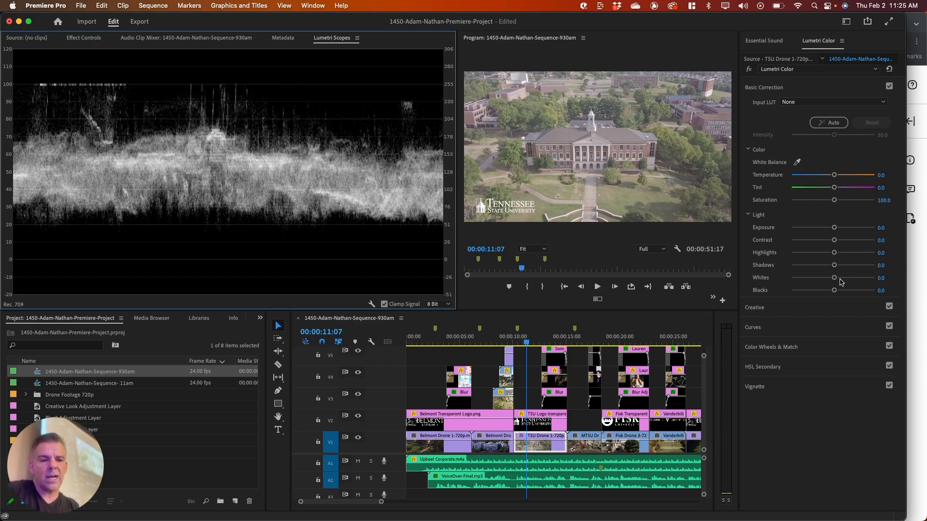
{"action": "left_click_drag", "start_coordinate": [834, 278], "coordinate": [825, 278]}
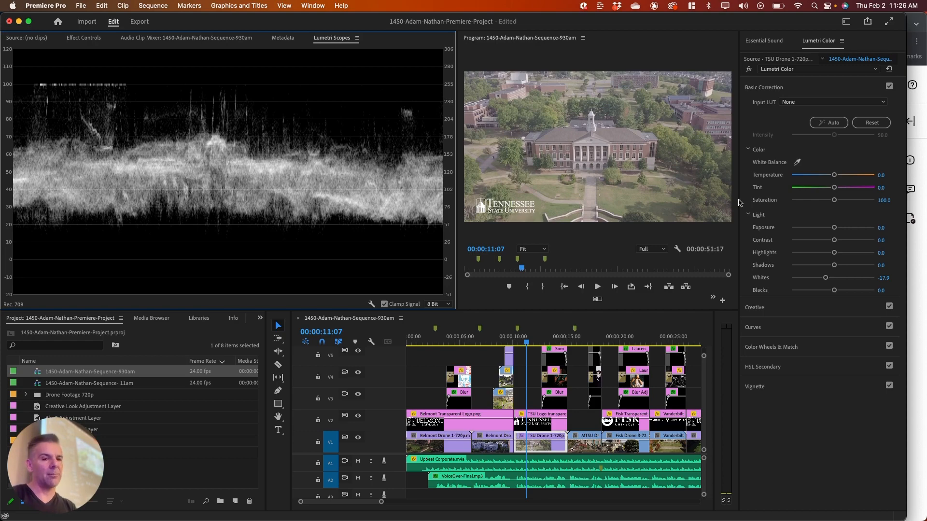
{"action": "left_click_drag", "start_coordinate": [836, 269], "coordinate": [793, 272]}
{"action": "left_click_drag", "start_coordinate": [791, 266], "coordinate": [794, 265]}
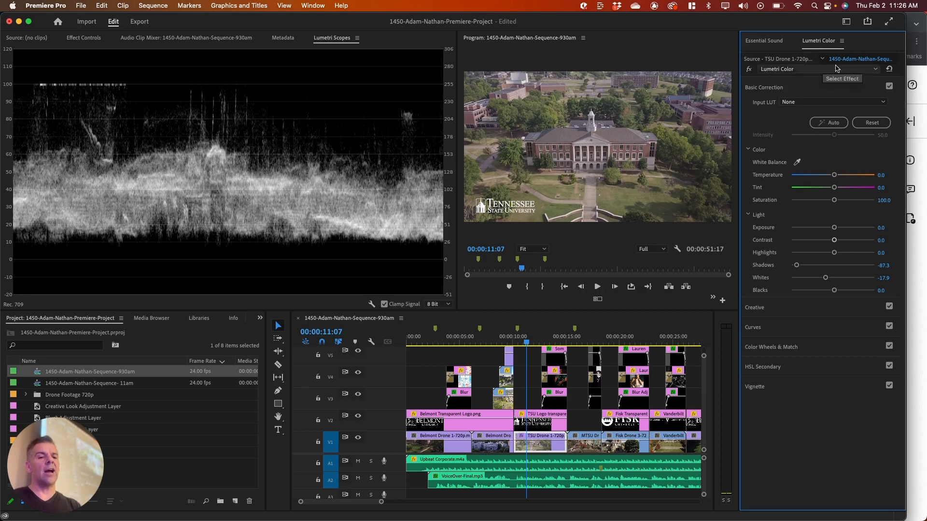
Reset the TSU clip's Lumetri Color effect and undo the reset, twice, to compare the original and corrected images.
{"action": "left_click", "coordinate": [889, 70]}
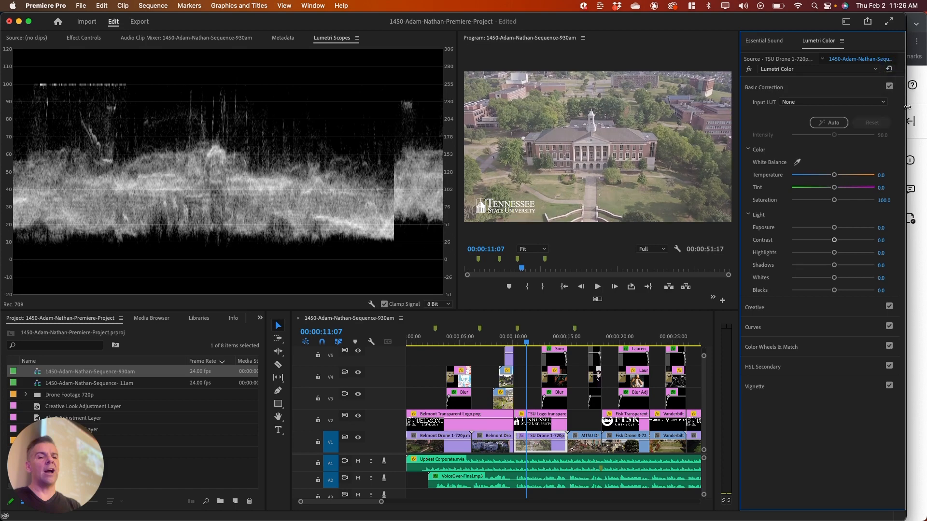
{"action": "key", "text": "super+z"}
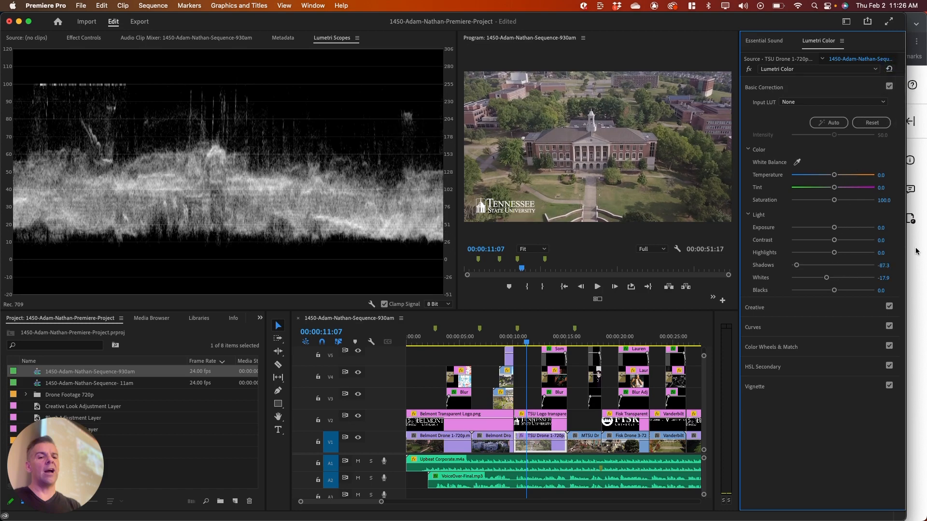
{"action": "left_click", "coordinate": [889, 70]}
{"action": "key", "text": "super+z"}
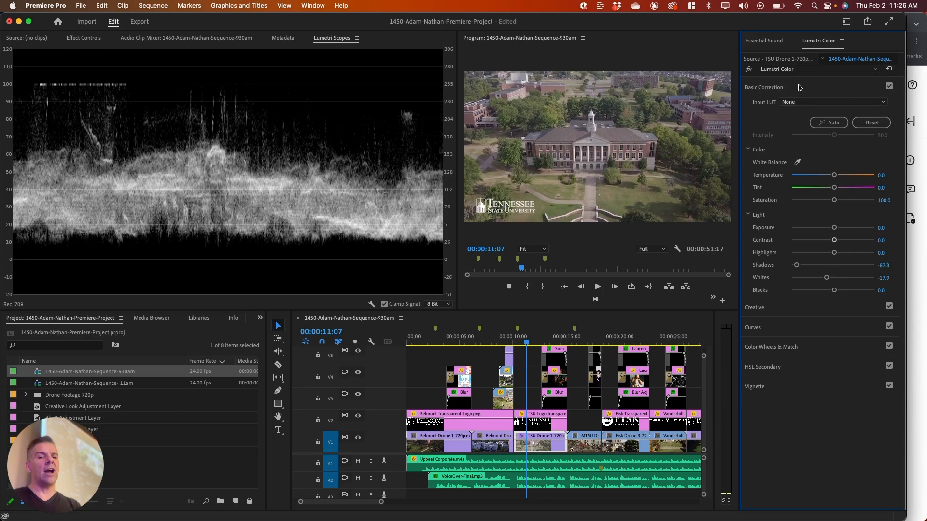
Bypass and re-enable the TSU clip's Lumetri Color effect repeatedly to compare the image and waveform before and after correction.
{"action": "left_click", "coordinate": [748, 70]}
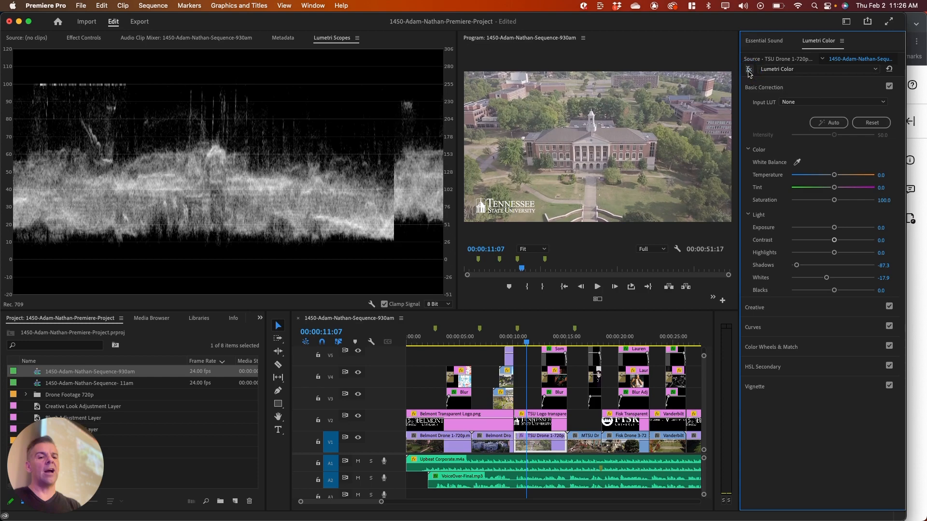
{"action": "left_click", "coordinate": [749, 70]}
{"action": "left_click", "coordinate": [748, 70]}
{"action": "left_click", "coordinate": [748, 71]}
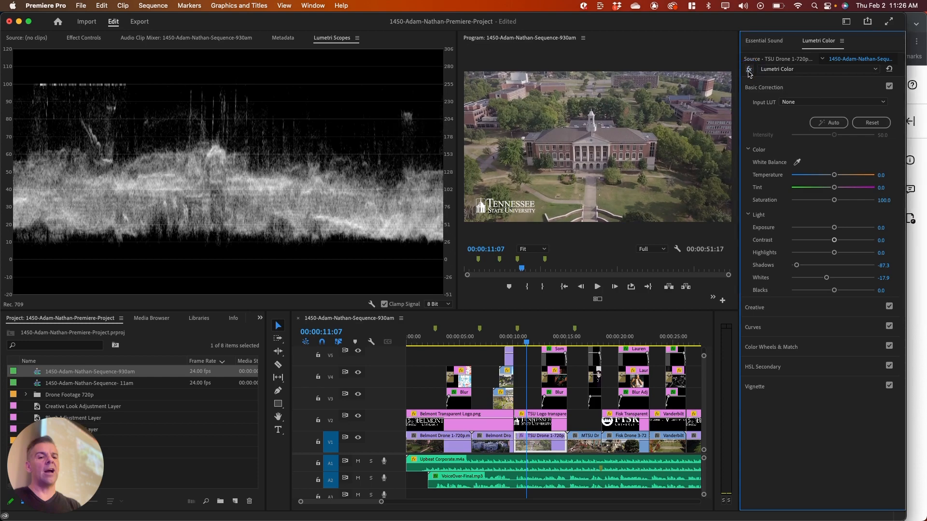
{"action": "left_click", "coordinate": [748, 71]}
{"action": "left_click", "coordinate": [749, 70]}
{"action": "left_click", "coordinate": [749, 71]}
{"action": "left_click", "coordinate": [748, 71]}
{"action": "left_click", "coordinate": [748, 70]}
{"action": "left_click", "coordinate": [749, 71]}
{"action": "left_click", "coordinate": [748, 70]}
{"action": "left_click", "coordinate": [748, 71]}
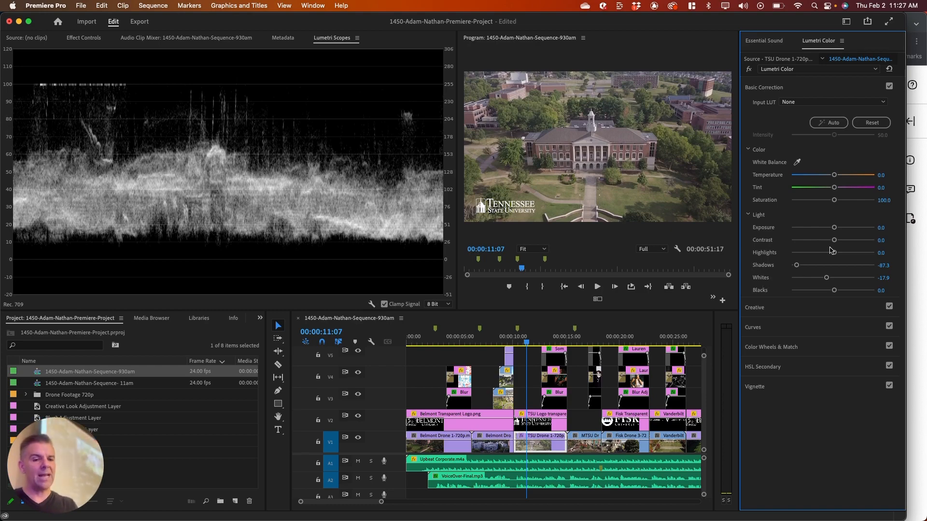
Set Highlights to 58.4 on the TSU drone clip and toggle the Lumetri Color effect to compare before and after.
{"action": "left_click_drag", "start_coordinate": [834, 252], "coordinate": [855, 252]}
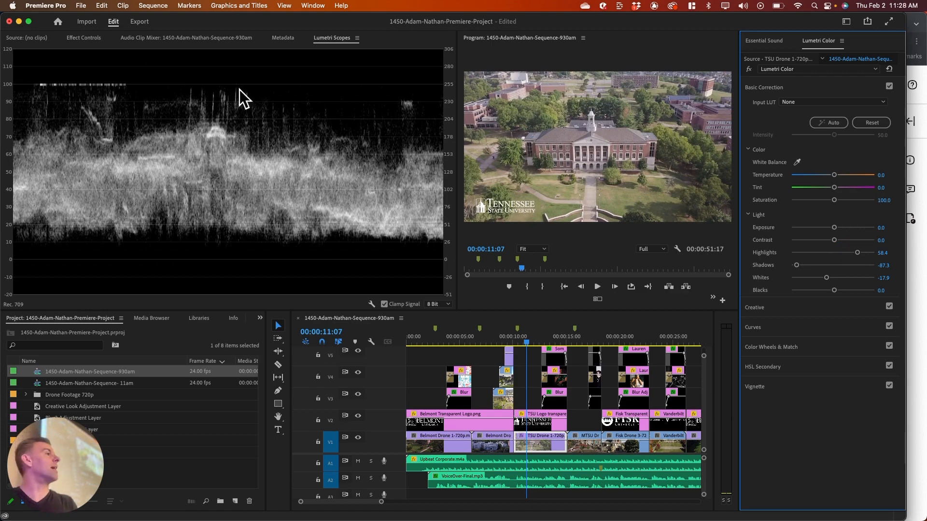
{"action": "left_click", "coordinate": [748, 69]}
{"action": "left_click", "coordinate": [748, 69]}
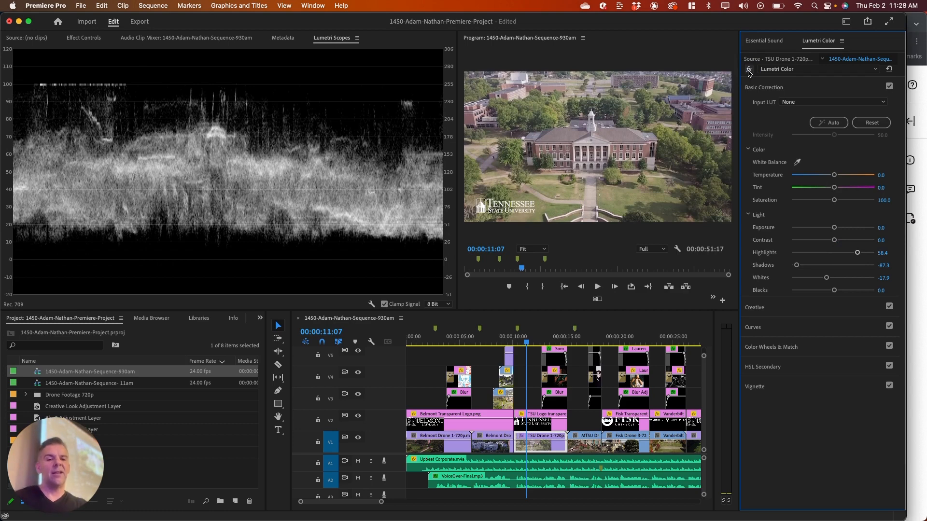
{"action": "left_click", "coordinate": [749, 69]}
{"action": "left_click", "coordinate": [749, 69]}
{"action": "left_click", "coordinate": [749, 69]}
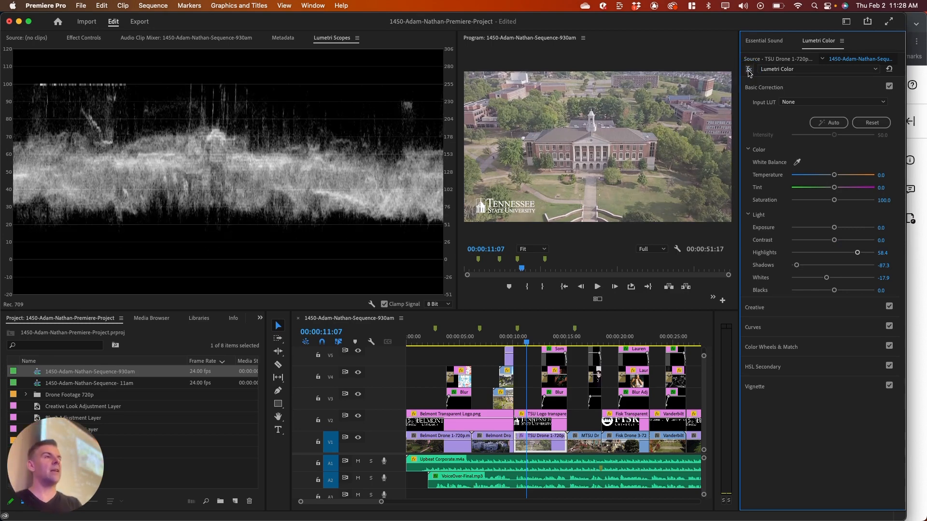
{"action": "left_click", "coordinate": [749, 69]}
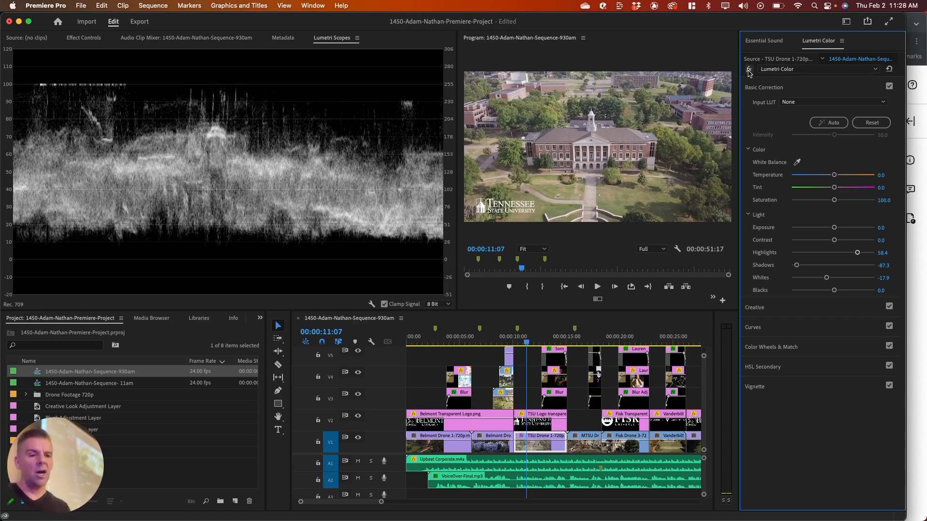
Compare the luma waveforms of the first and second Belmont drone clips in the sequence.
{"action": "left_click", "coordinate": [426, 343]}
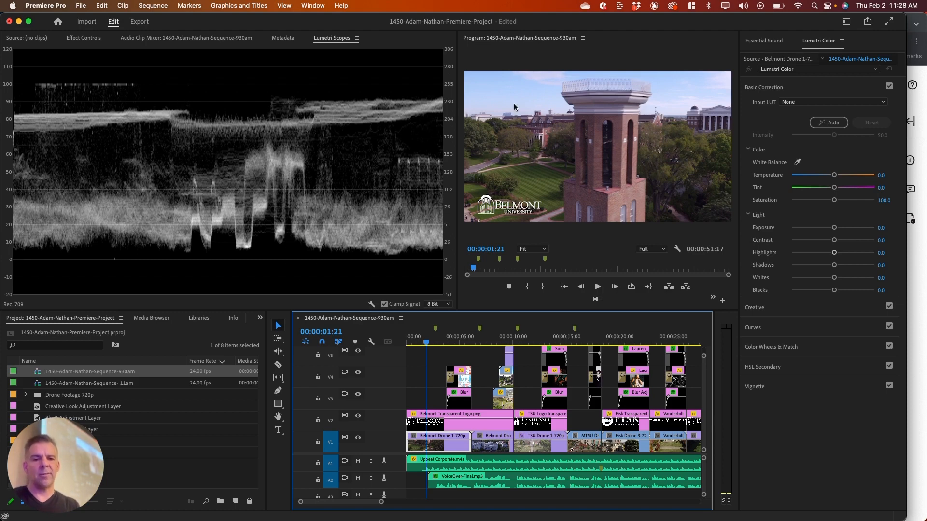
{"action": "left_click", "coordinate": [485, 343]}
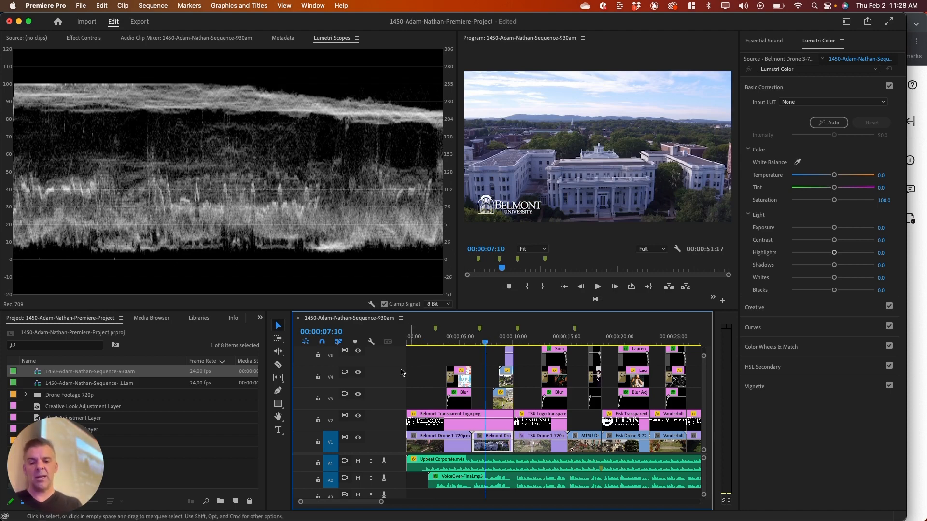
{"action": "left_click", "coordinate": [427, 343]}
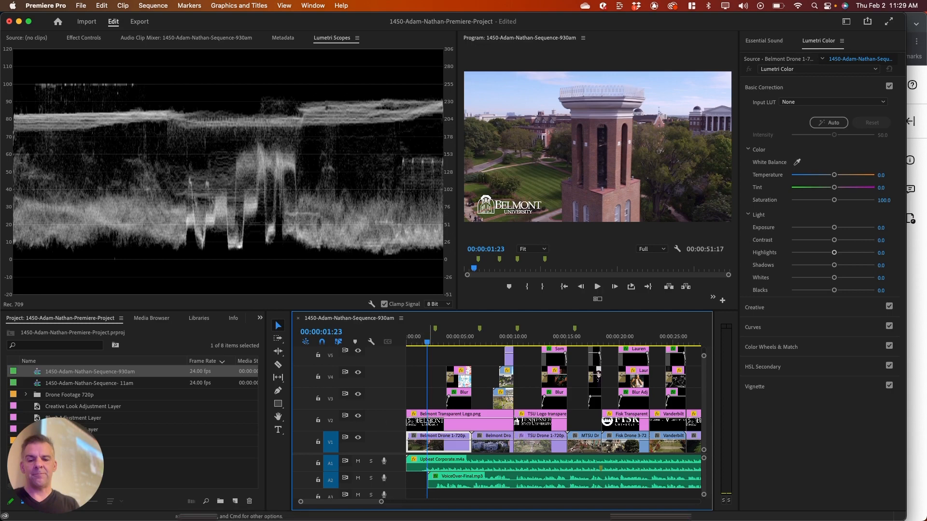
Hide the V2 logo track so its graphics are excluded from the waveform.
{"action": "left_click", "coordinate": [358, 416]}
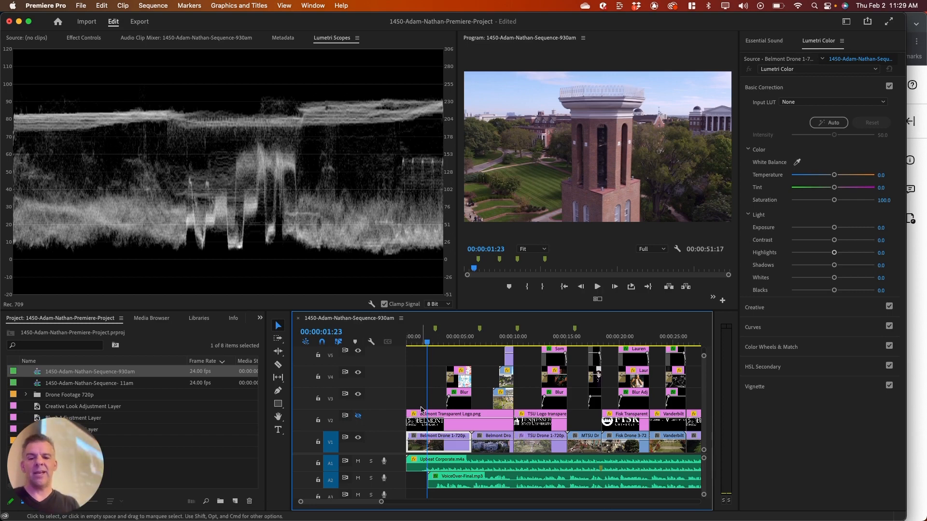
{"action": "left_click", "coordinate": [357, 416]}
{"action": "left_click", "coordinate": [356, 415]}
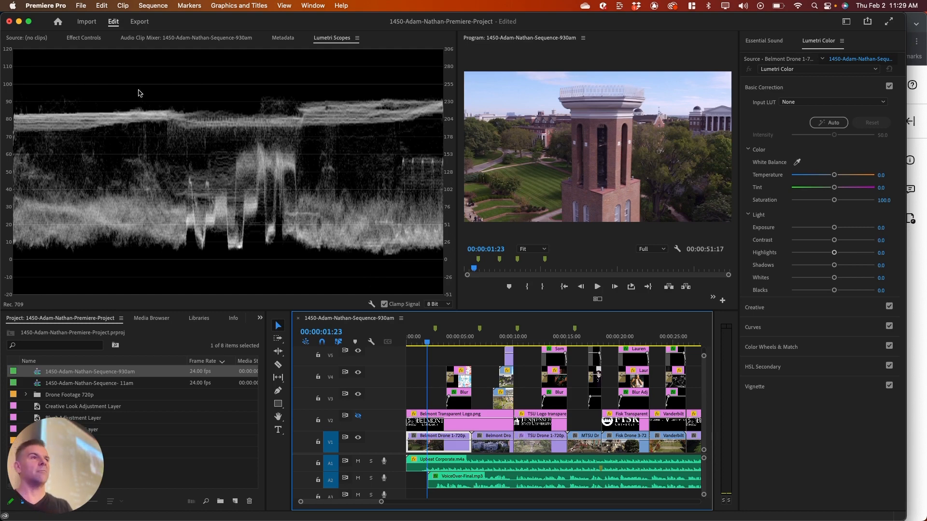
Inspect the sky of the second Belmont drone clip in the waveform and the maximized Program monitor.
{"action": "left_click", "coordinate": [489, 343]}
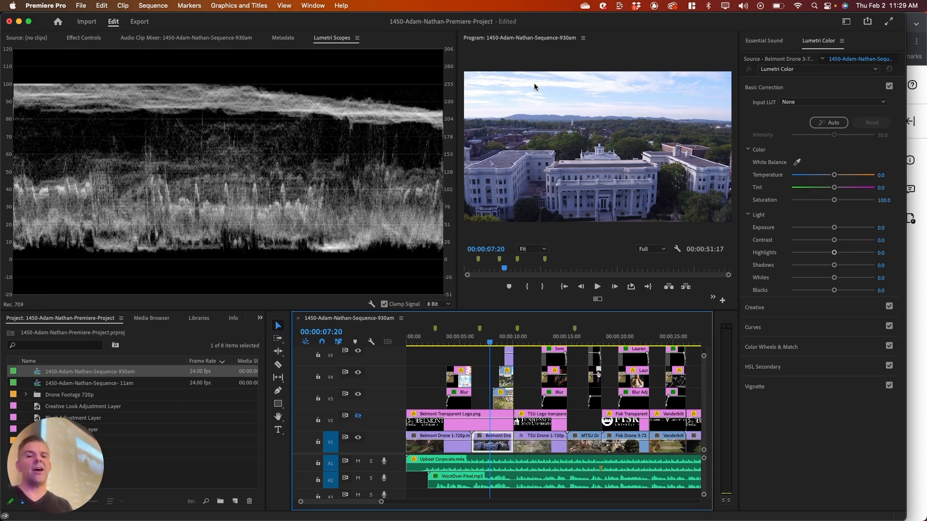
{"action": "key", "text": "grave"}
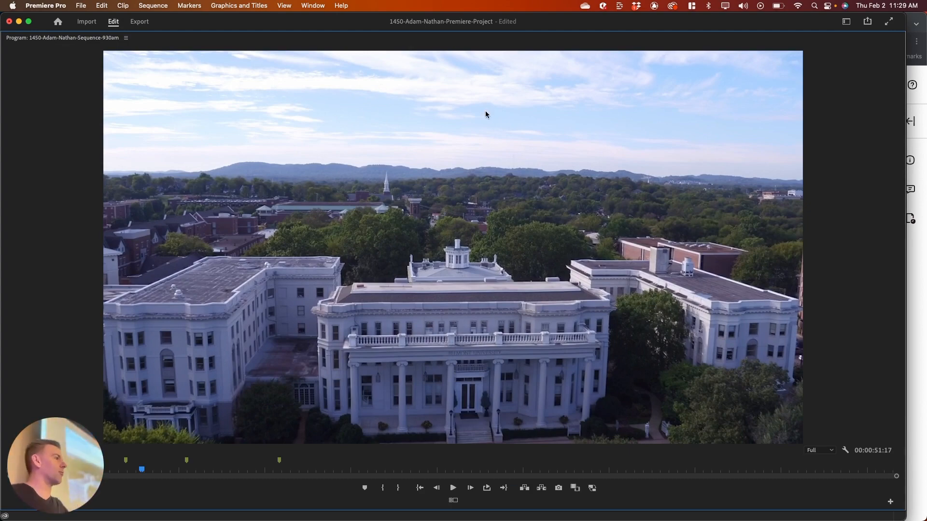
{"action": "key", "text": "grave"}
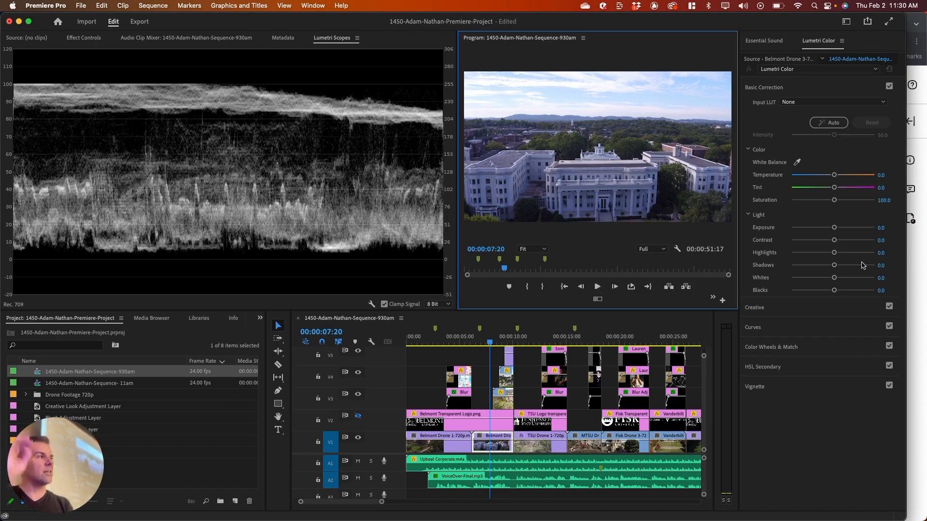
Set Whites to -20.2 on the second Belmont drone clip and check the sky in the maximized Program monitor.
{"action": "left_click_drag", "start_coordinate": [834, 278], "coordinate": [825, 280]}
{"action": "key", "text": "grave"}
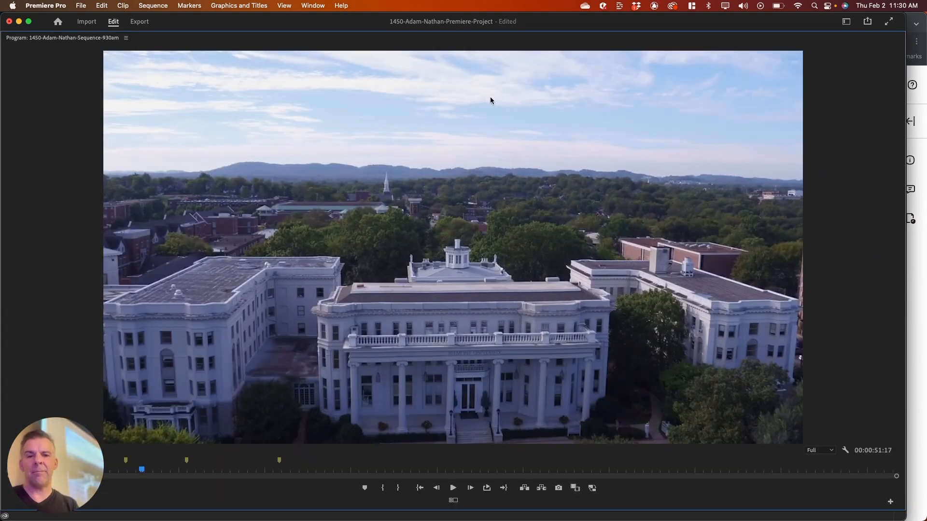
{"action": "key", "text": "grave"}
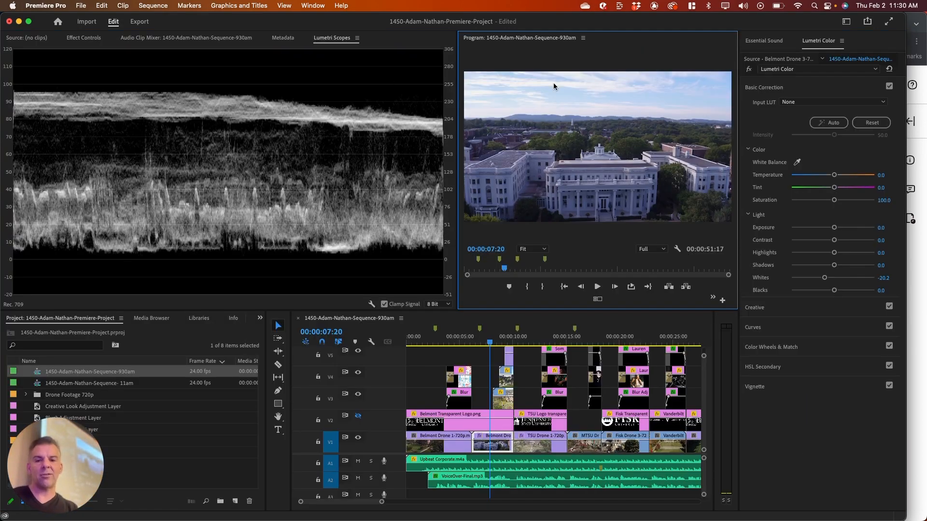
Try Highlights at -34.1 on the second Belmont drone clip and reset both Highlights and Whites to their defaults.
{"action": "left_click_drag", "start_coordinate": [833, 252], "coordinate": [818, 256]}
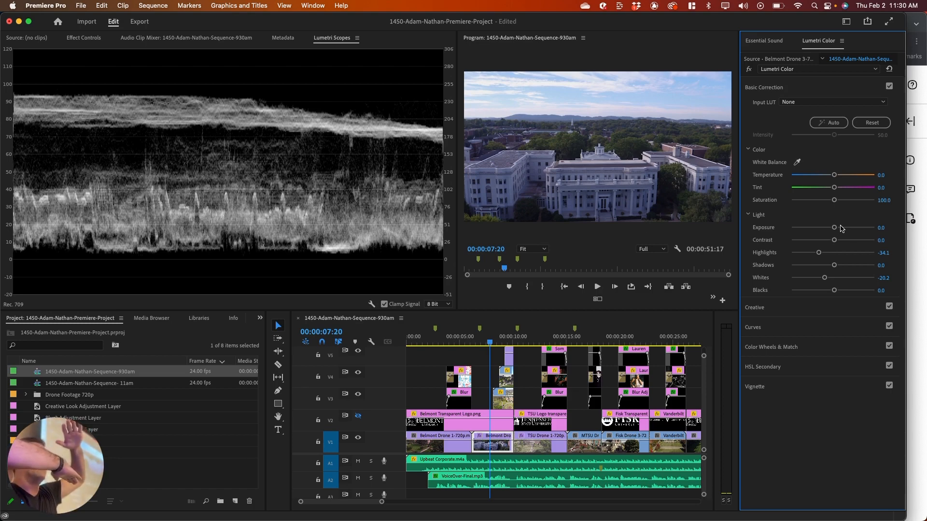
{"action": "double_click", "coordinate": [834, 277]}
{"action": "double_click", "coordinate": [819, 252]}
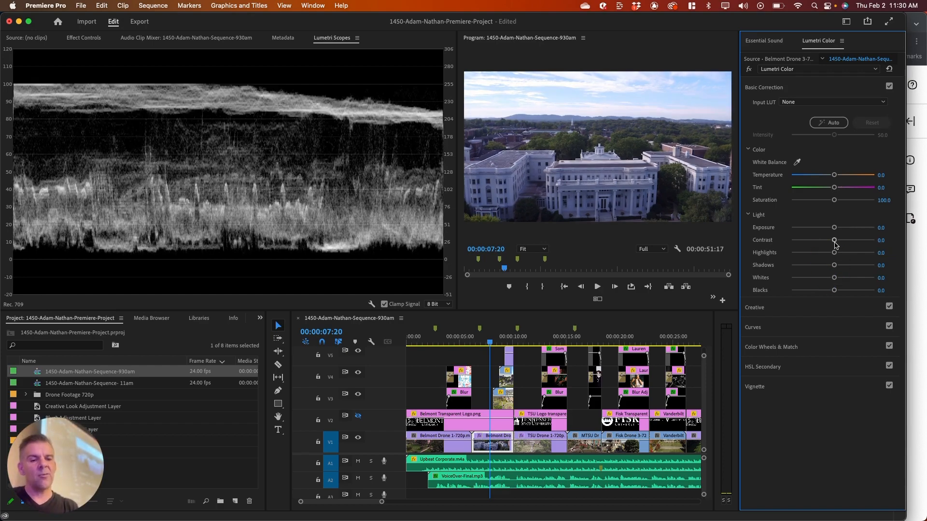
Set Contrast to -38.7 and Whites to -22.0 on the second Belmont drone clip.
{"action": "left_click_drag", "start_coordinate": [833, 239], "coordinate": [817, 244]}
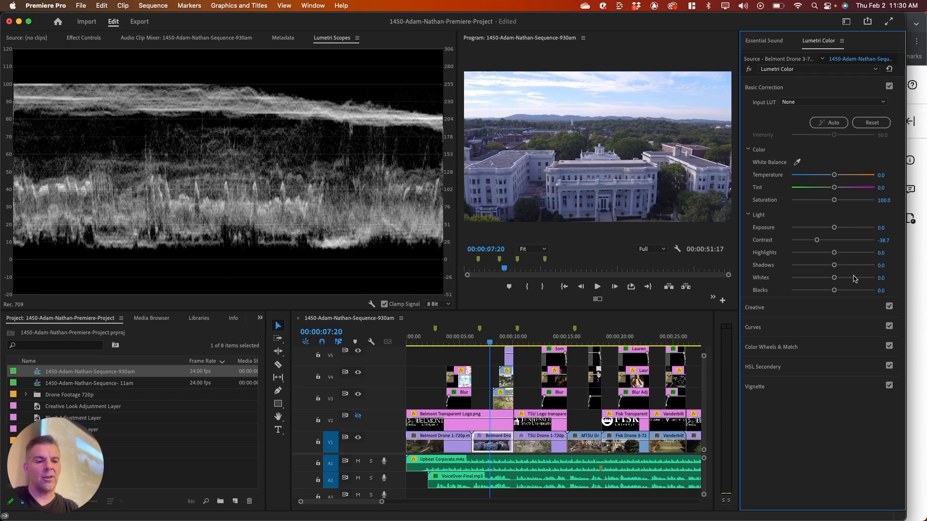
{"action": "left_click_drag", "start_coordinate": [834, 281], "coordinate": [836, 280]}
{"action": "double_click", "coordinate": [879, 280]}
{"action": "left_click", "coordinate": [881, 280]}
{"action": "key", "text": "shift+Up"}
{"action": "key", "text": "shift+Down"}
{"action": "key", "text": "shift+Down"}
{"action": "key", "text": "shift+Down"}
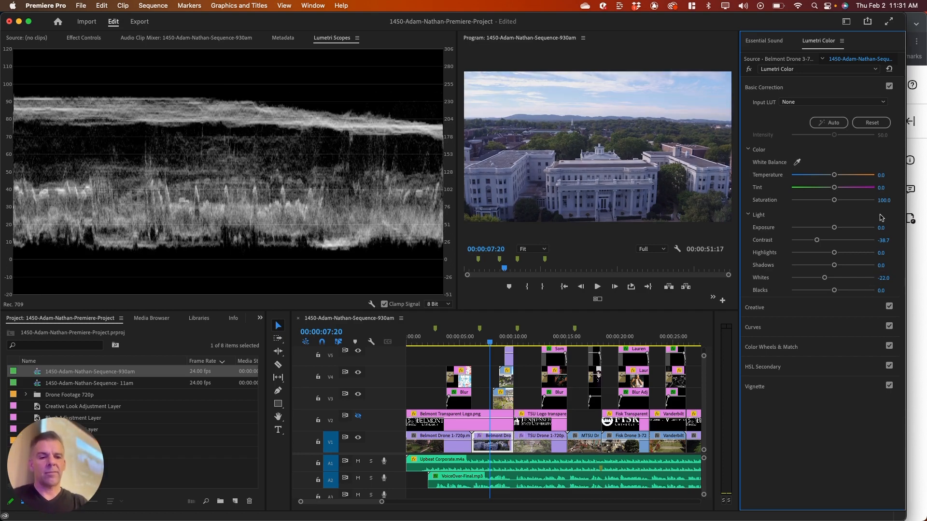
Compare the second Belmont drone clip with and without its Lumetri correction.
{"action": "left_click", "coordinate": [749, 69]}
{"action": "left_click", "coordinate": [748, 69]}
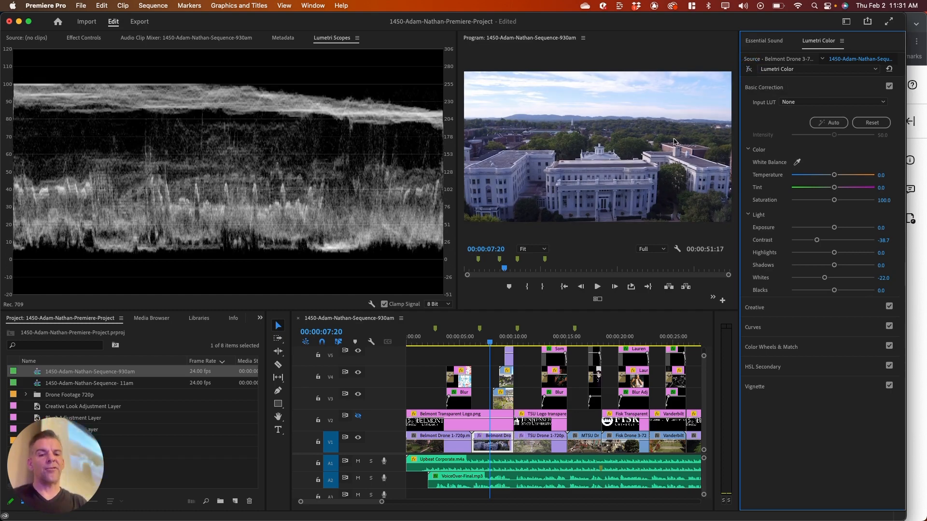
{"action": "left_click", "coordinate": [748, 69]}
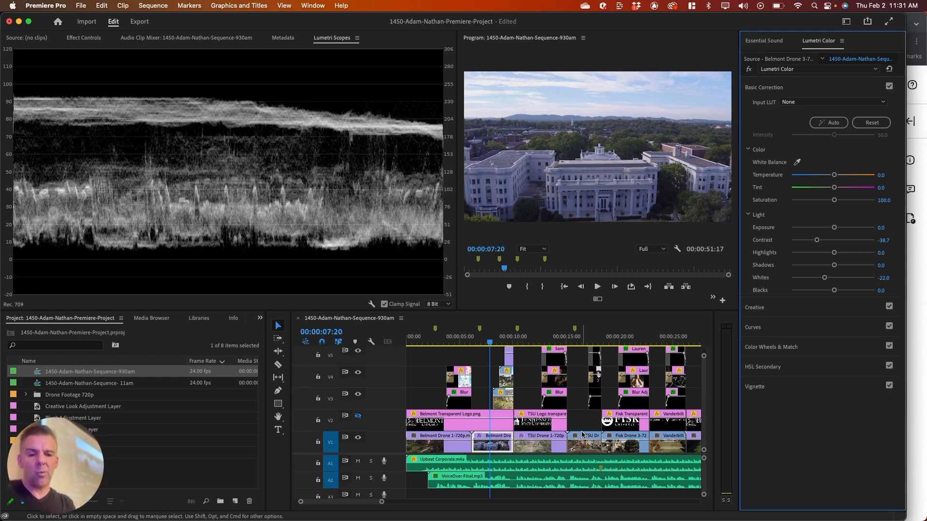
Set Shadows to 12.1, Blacks to 5.2 and Highlights to 66.5 on the MTSU drone clip and compare it with the uncorrected image.
{"action": "scroll", "coordinate": [582, 435], "scroll_direction": "right", "scroll_amount": 5}
{"action": "left_click", "coordinate": [477, 337]}
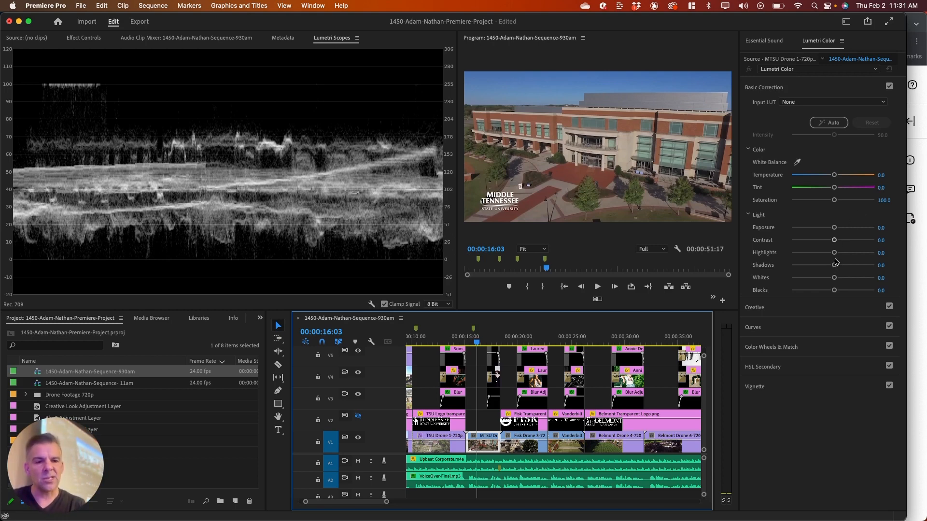
{"action": "left_click_drag", "start_coordinate": [834, 266], "coordinate": [834, 291]}
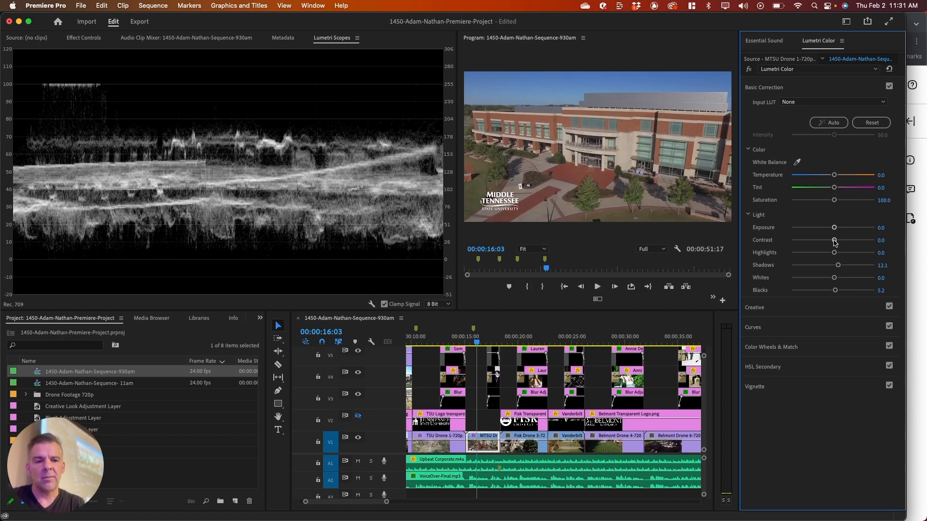
{"action": "left_click_drag", "start_coordinate": [835, 255], "coordinate": [860, 254]}
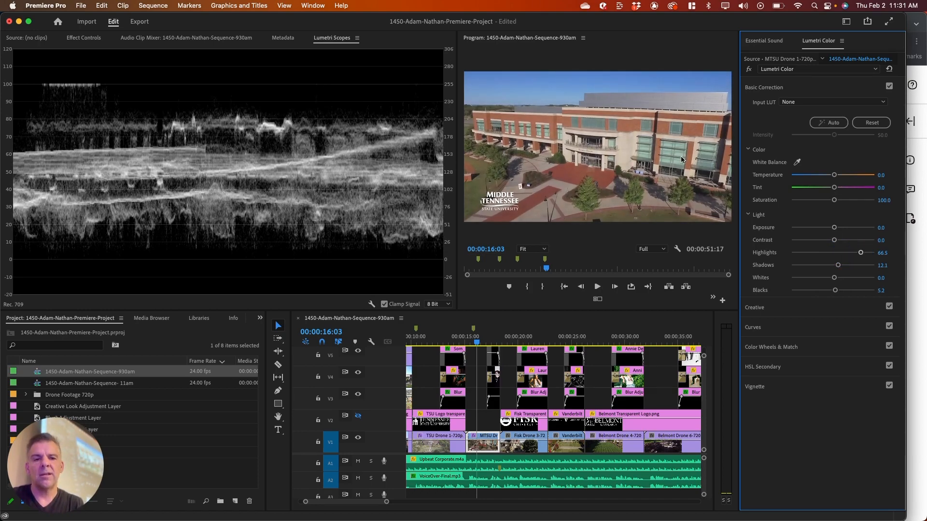
{"action": "left_click", "coordinate": [749, 69]}
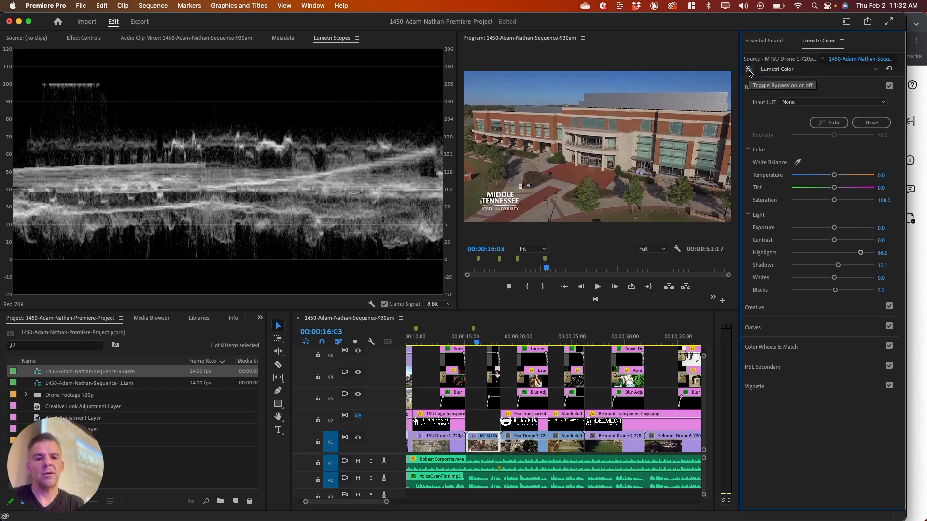
{"action": "left_click", "coordinate": [749, 69]}
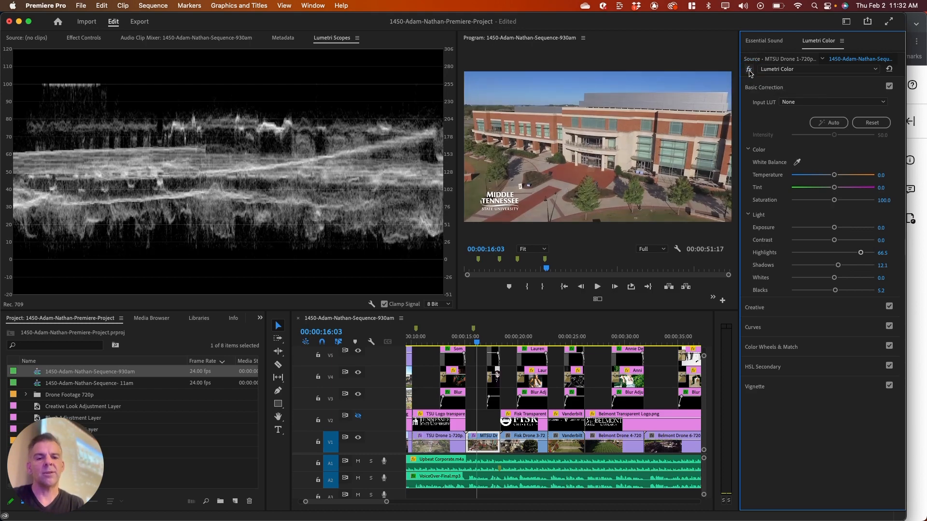
Park the playhead on an unobstructed frame of the Fisk drone clip and set its Blacks to 5.0.
{"action": "left_click", "coordinate": [527, 341]}
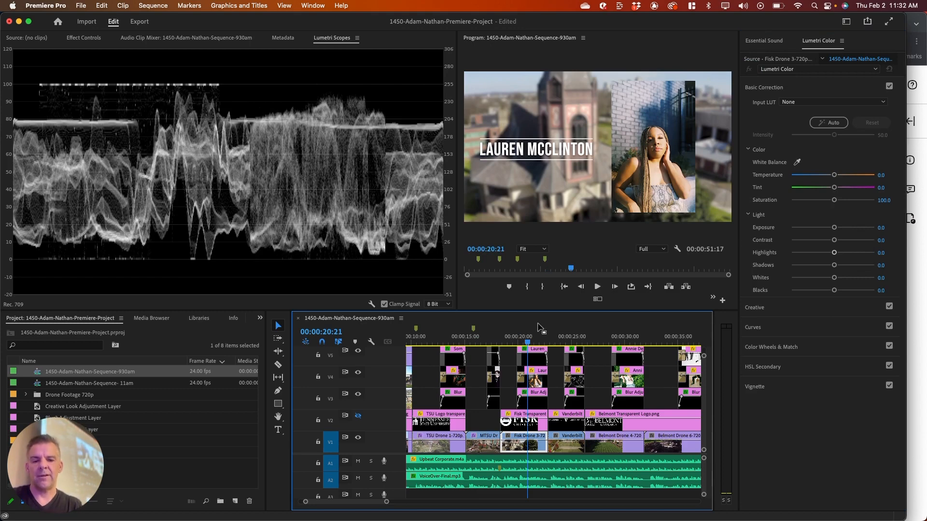
{"action": "left_click", "coordinate": [508, 341]}
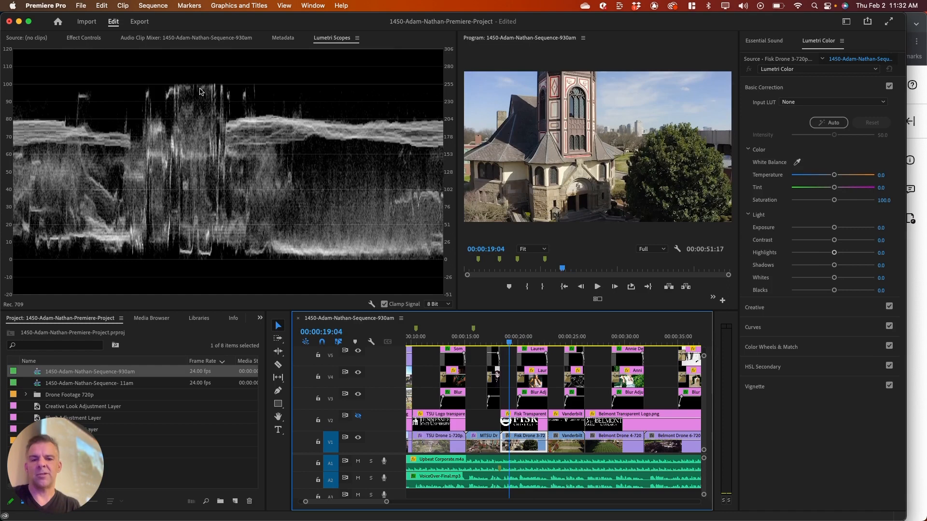
{"action": "left_click", "coordinate": [881, 290]}
{"action": "key", "text": "Down"}
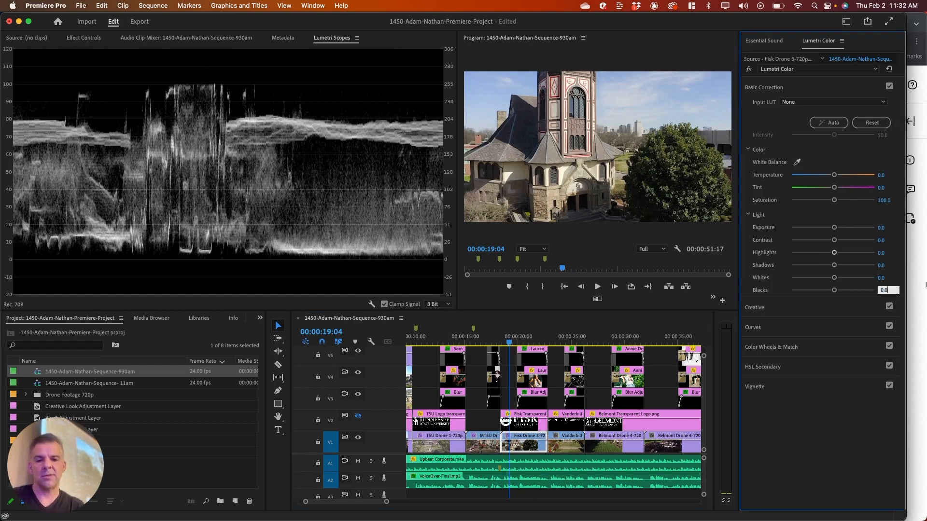
{"action": "key", "text": "Up"}
{"action": "key", "text": "Up"}
{"action": "key", "text": "Up"}
{"action": "key", "text": "Up"}
{"action": "key", "text": "Return"}
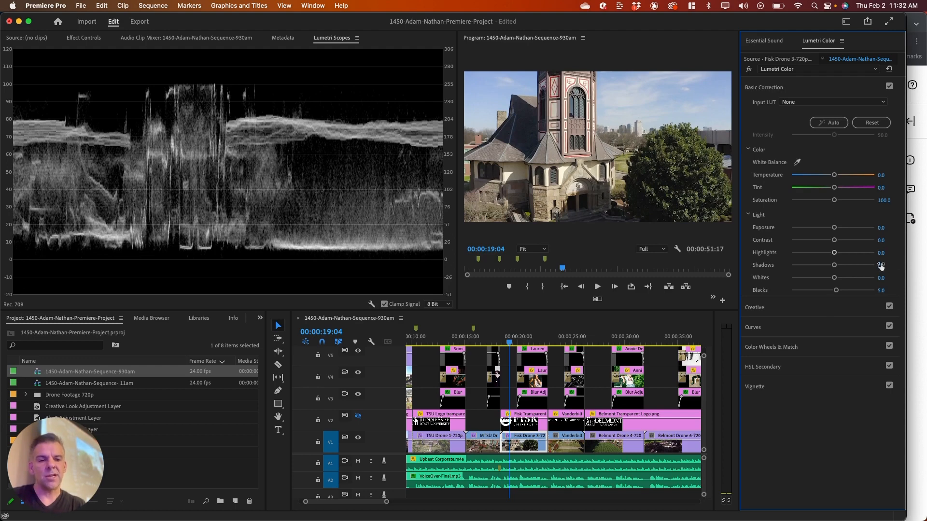
Set Shadows to 17.0 and Whites to -15.0 on the Fisk drone clip.
{"action": "left_click", "coordinate": [888, 265]}
{"action": "key", "text": "Up"}
{"action": "key", "text": "Up"}
{"action": "key", "text": "Up"}
{"action": "key", "text": "Up"}
{"action": "key", "text": "Up"}
{"action": "key", "text": "Up"}
{"action": "key", "text": "Up"}
{"action": "key", "text": "Up"}
{"action": "key", "text": "Up"}
{"action": "key", "text": "Up"}
{"action": "key", "text": "Up"}
{"action": "key", "text": "Up"}
{"action": "key", "text": "Up"}
{"action": "key", "text": "Up"}
{"action": "key", "text": "Up"}
{"action": "key", "text": "Up"}
{"action": "key", "text": "Up"}
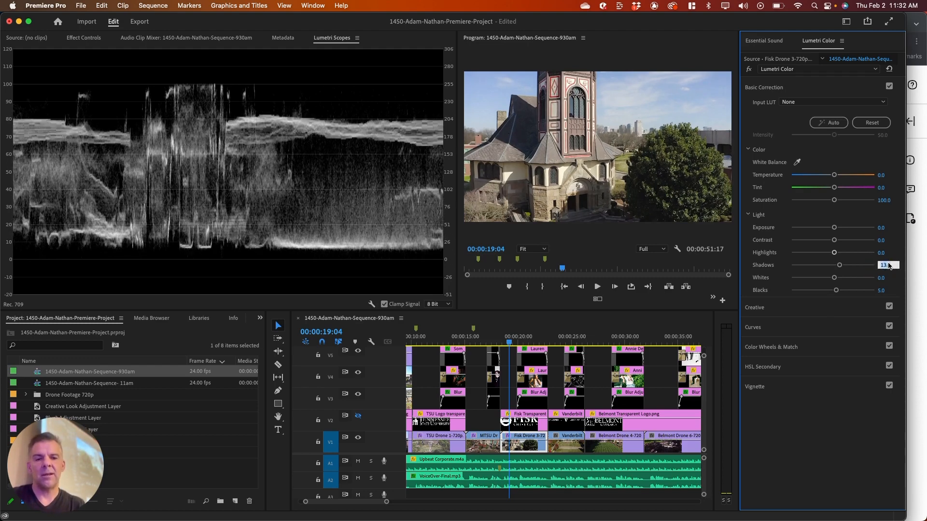
{"action": "key", "text": "Return"}
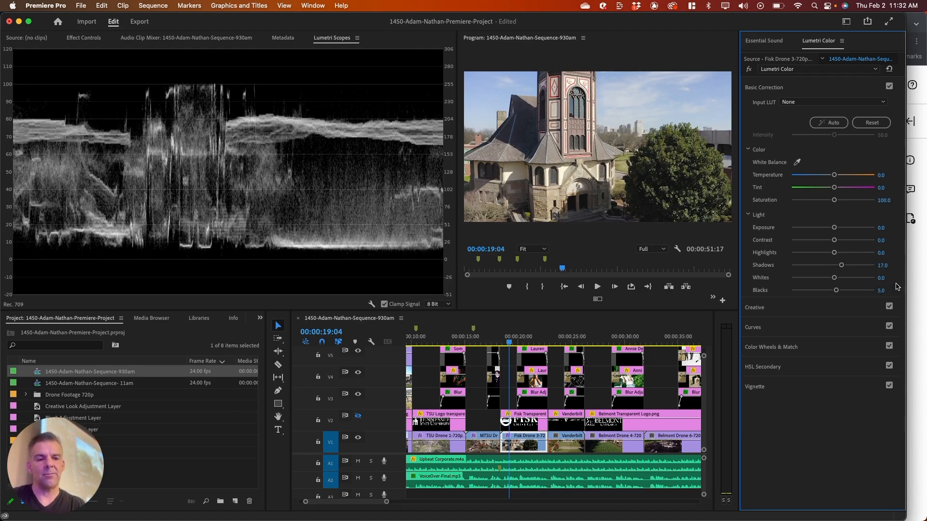
{"action": "left_click_drag", "start_coordinate": [881, 277], "coordinate": [866, 278]}
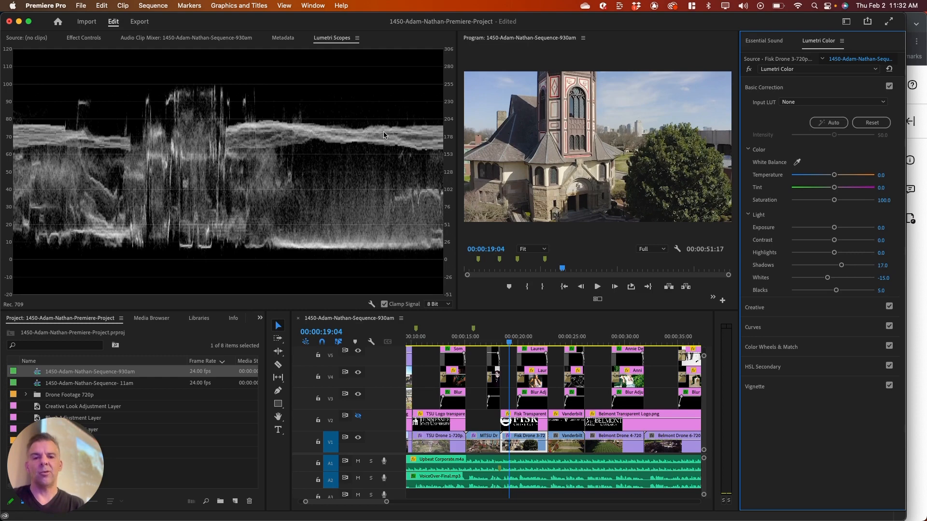
Set Blacks to 3.0 on the Vanderbilt drone clip.
{"action": "left_click", "coordinate": [558, 336]}
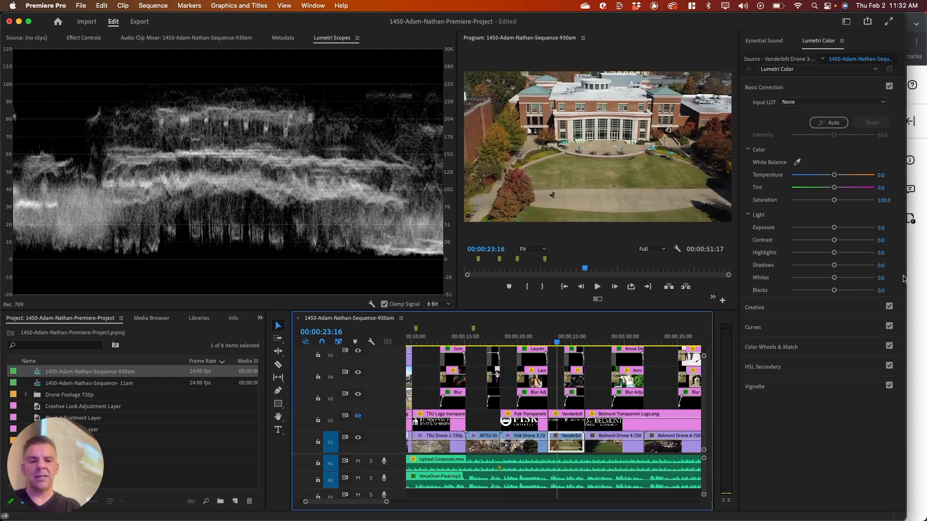
{"action": "left_click_drag", "start_coordinate": [881, 290], "coordinate": [887, 290]}
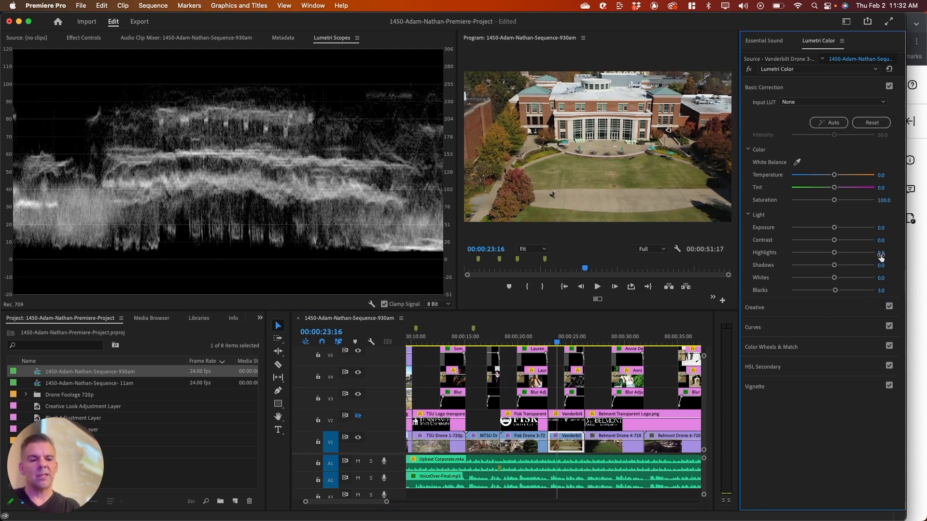
Set Shadows to 27.0 and Blacks to 1.0 on the Belmont Drone 4 clip.
{"action": "left_click", "coordinate": [599, 338]}
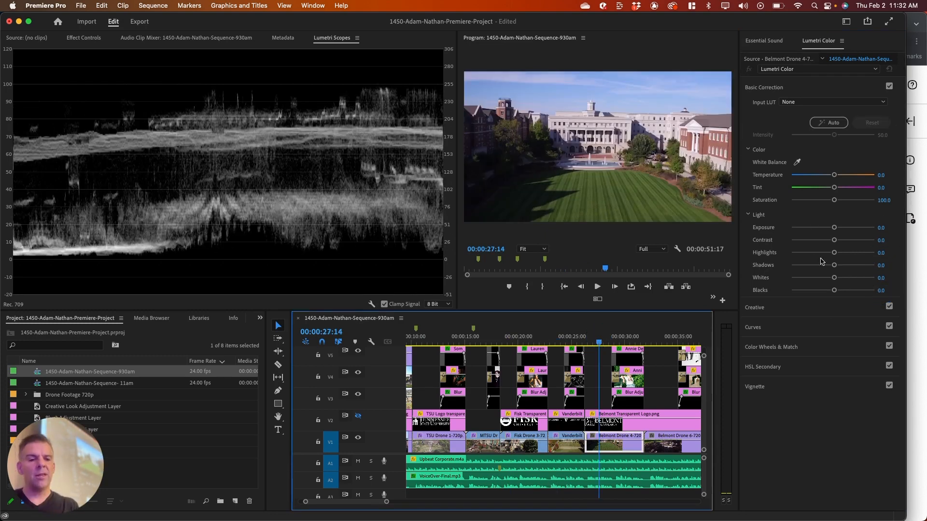
{"action": "left_click", "coordinate": [883, 264]}
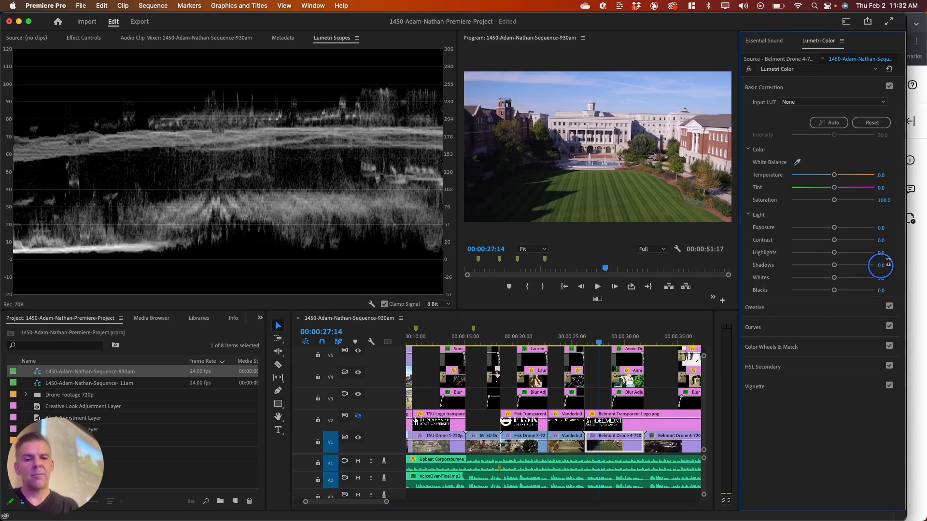
{"action": "type", "text": "13"}
{"action": "key", "text": "Return"}
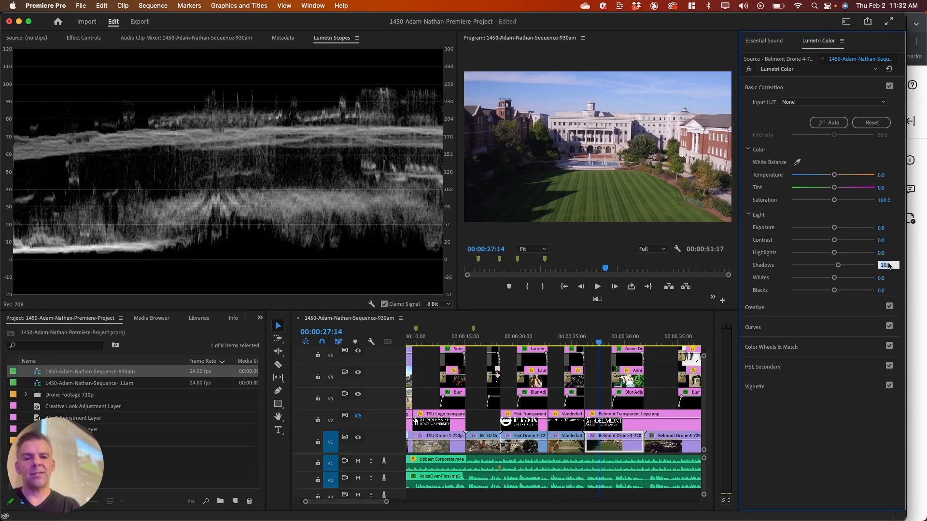
{"action": "key", "text": "Up"}
{"action": "key", "text": "Up"}
{"action": "key", "text": "Up"}
{"action": "key", "text": "Up"}
{"action": "key", "text": "Up"}
{"action": "key", "text": "Up"}
{"action": "key", "text": "Up"}
{"action": "key", "text": "Up"}
{"action": "key", "text": "Up"}
{"action": "key", "text": "Up"}
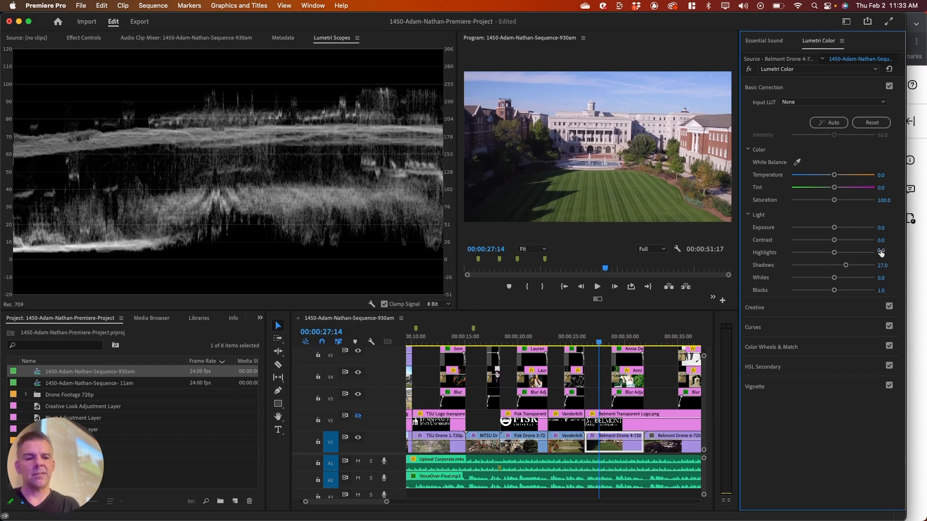
Lower the Highlights of the Belmont Drone 4 clip.
{"action": "left_click", "coordinate": [881, 253]}
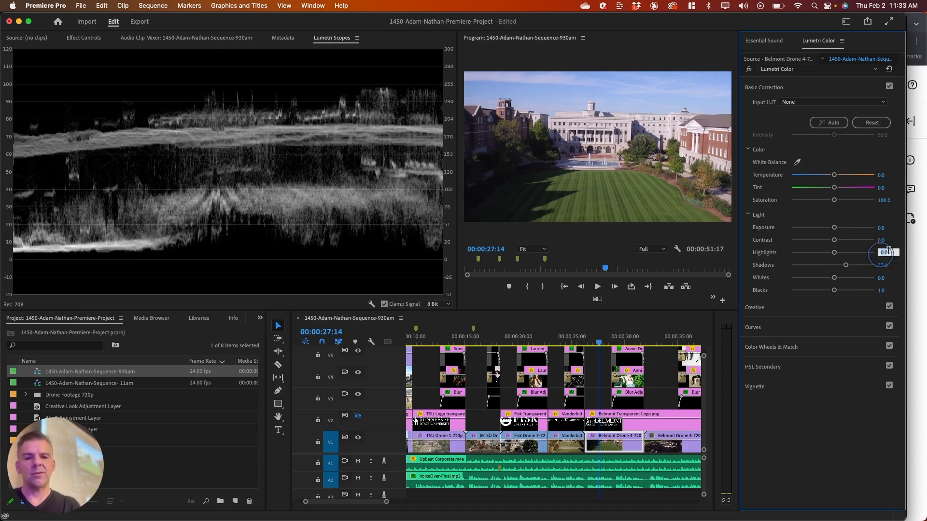
{"action": "type", "text": "-8"}
{"action": "key", "text": "Return"}
{"action": "key", "text": "Down"}
{"action": "key", "text": "Down"}
{"action": "key", "text": "Down"}
{"action": "key", "text": "Down"}
{"action": "key", "text": "Down"}
{"action": "key", "text": "Down"}
{"action": "key", "text": "Down"}
{"action": "key", "text": "Down"}
{"action": "key", "text": "Down"}
{"action": "key", "text": "Down"}
{"action": "key", "text": "Down"}
{"action": "key", "text": "Down"}
{"action": "key", "text": "Down"}
{"action": "key", "text": "Down"}
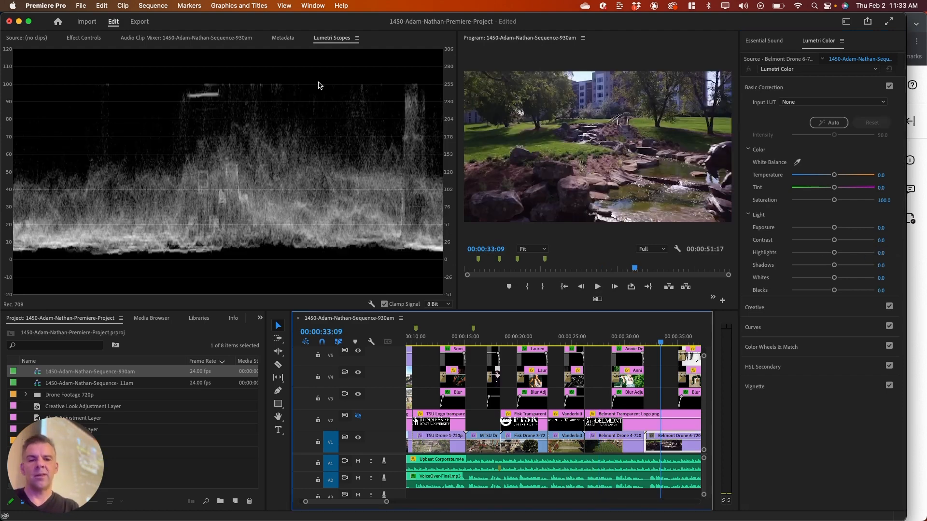
Set Whites to -21.0 on the Belmont Drone 6 clip.
{"action": "left_click", "coordinate": [879, 278]}
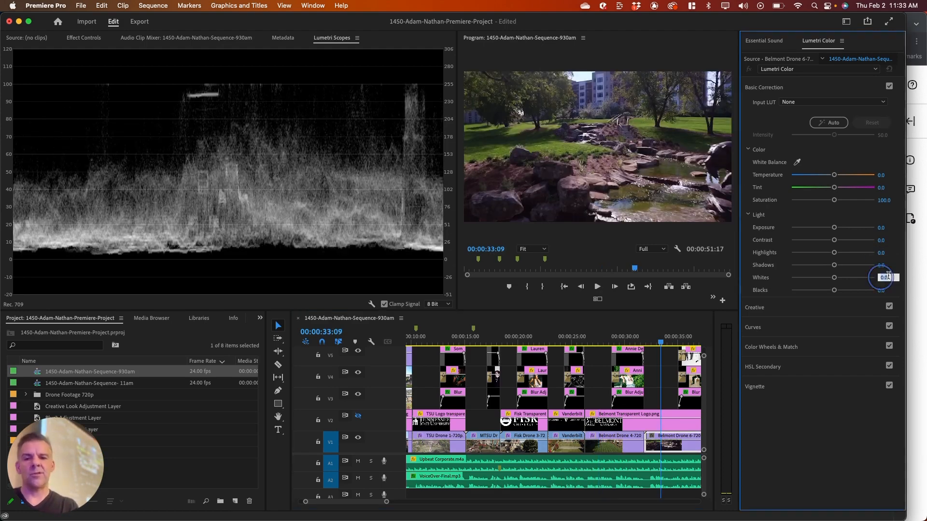
{"action": "type", "text": "-21"}
{"action": "key", "text": "Return"}
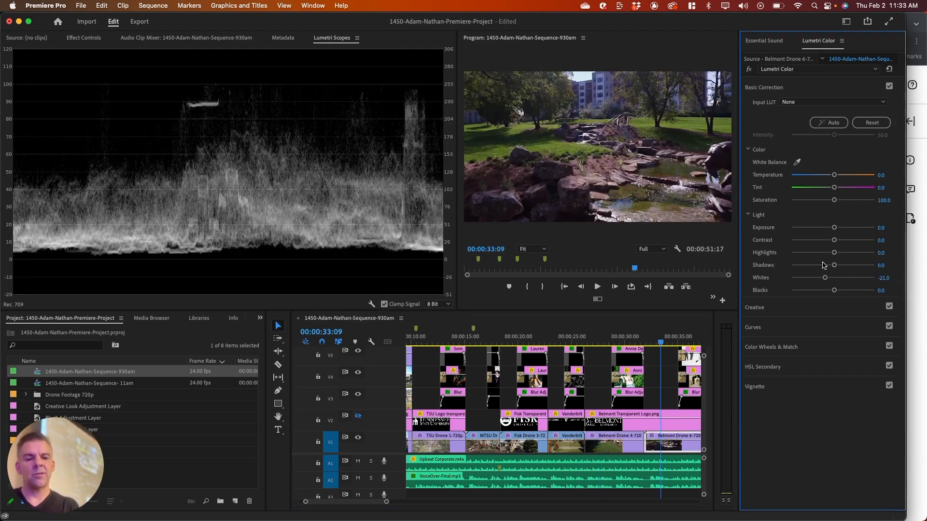
Try Shadows at 100 on the Belmont Drone 6 clip, compare with the original, and settle on Shadows 82.7 and Highlights -1.7.
{"action": "left_click_drag", "start_coordinate": [833, 265], "coordinate": [878, 265]}
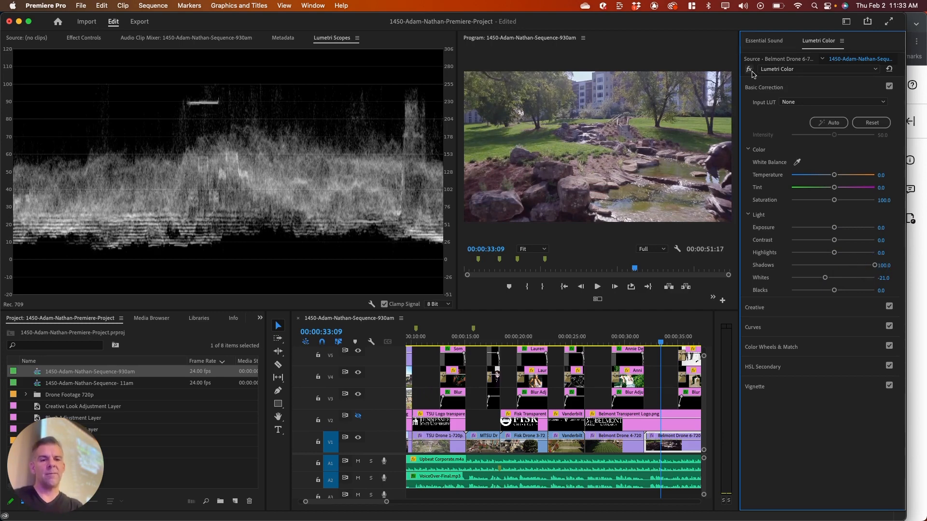
{"action": "left_click", "coordinate": [749, 69]}
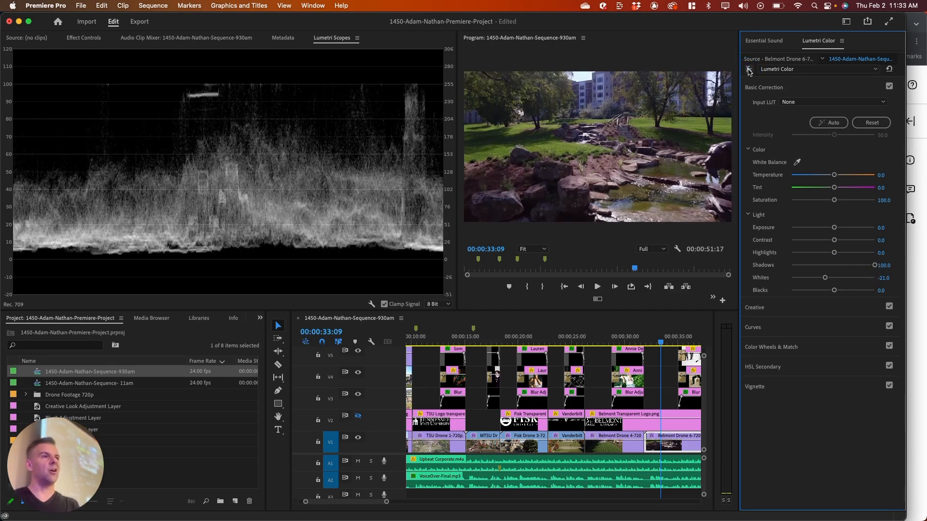
{"action": "left_click", "coordinate": [748, 69]}
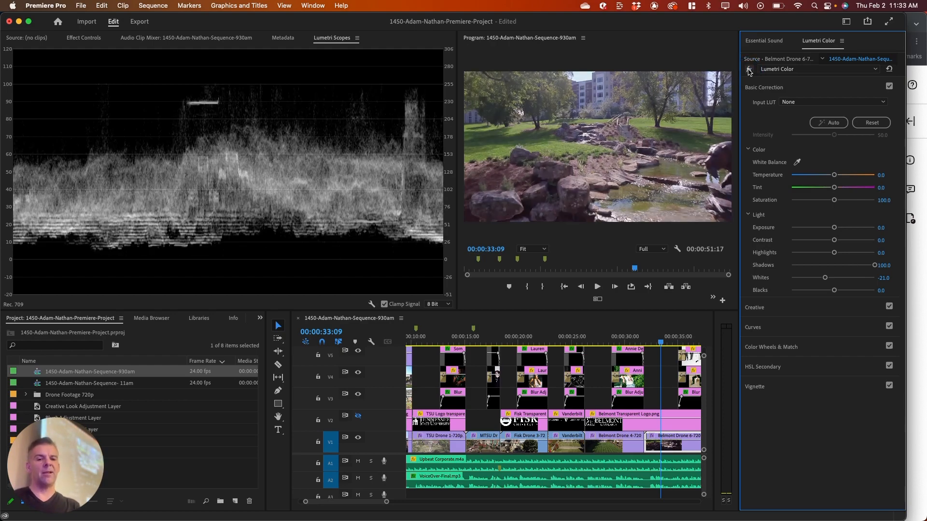
{"action": "left_click_drag", "start_coordinate": [874, 265], "coordinate": [832, 256]}
Set Highlights to -43.4, Shadows to 34.1 and Whites to -28.3 on the Belmont Drone 5 clip.
{"action": "scroll", "coordinate": [613, 344], "scroll_direction": "down", "scroll_amount": 3}
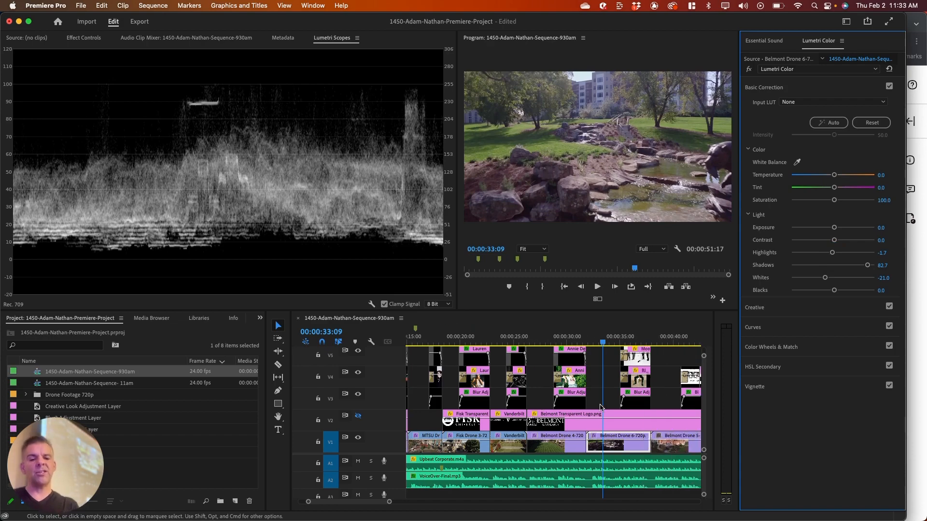
{"action": "left_click", "coordinate": [610, 343]}
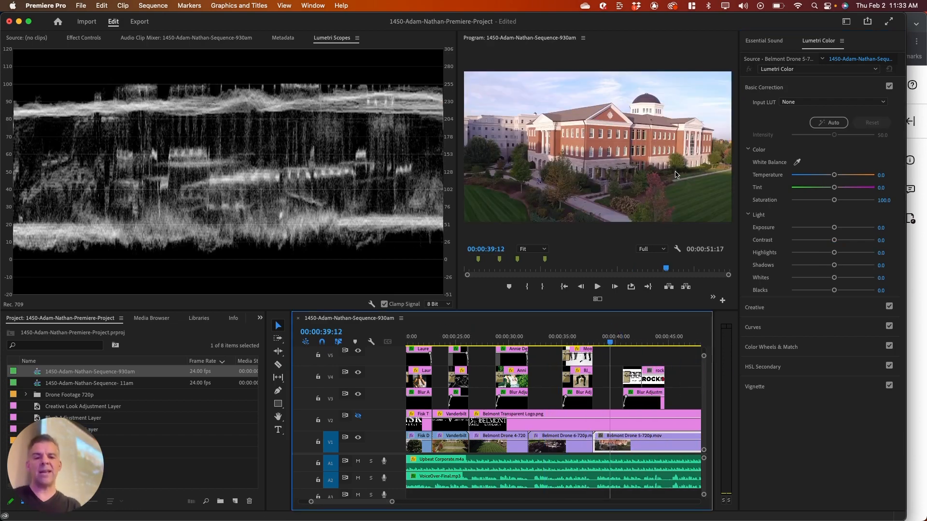
{"action": "left_click_drag", "start_coordinate": [834, 252], "coordinate": [847, 268]}
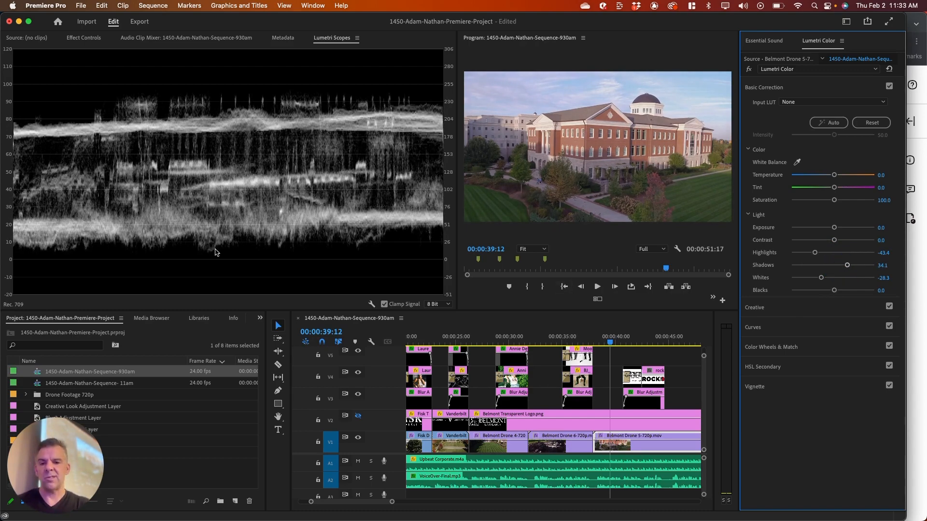
Compare the Belmont Drone 5 clip with and without its Lumetri correction.
{"action": "left_click", "coordinate": [748, 70]}
{"action": "left_click", "coordinate": [748, 70]}
{"action": "left_click", "coordinate": [748, 70]}
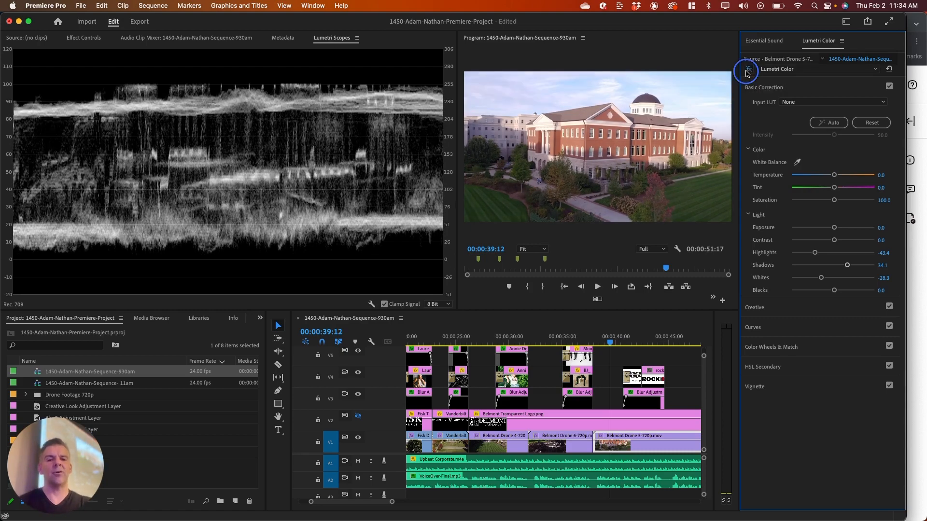
Re-enable Lumetri Color on the Belmont Drone 5 clip and set Shadows to 34.1 on the Belmont Drone 1 clip.
{"action": "left_click", "coordinate": [748, 70]}
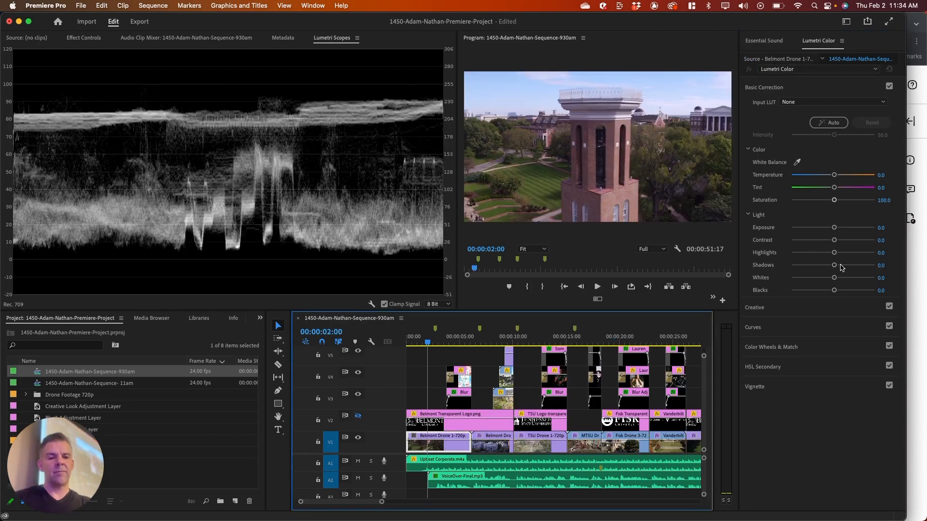
{"action": "left_click_drag", "start_coordinate": [834, 265], "coordinate": [847, 269]}
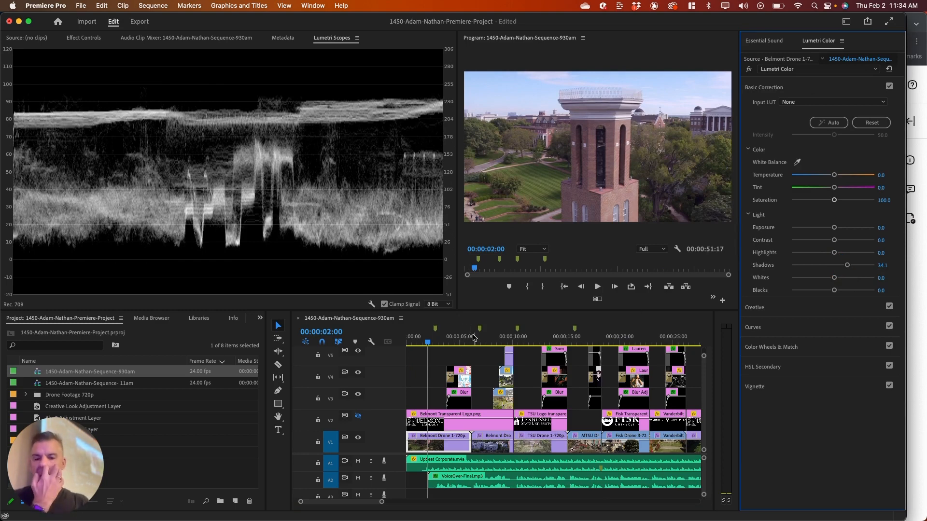
{"action": "left_click", "coordinate": [484, 341]}
{"action": "left_click_drag", "start_coordinate": [881, 265], "coordinate": [925, 269]}
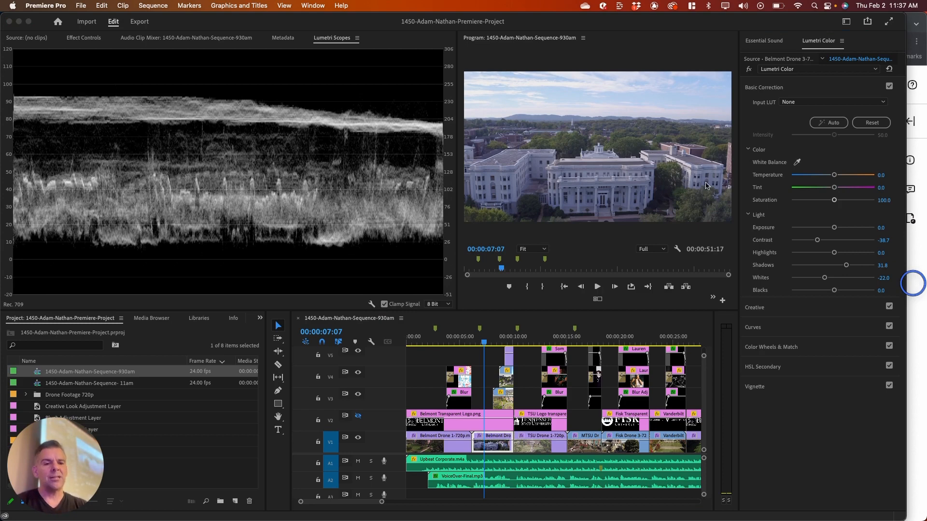
Switch the Lumetri Scopes display from the luma waveform to Vectorscope YUV only.
{"action": "right_click", "coordinate": [236, 122]}
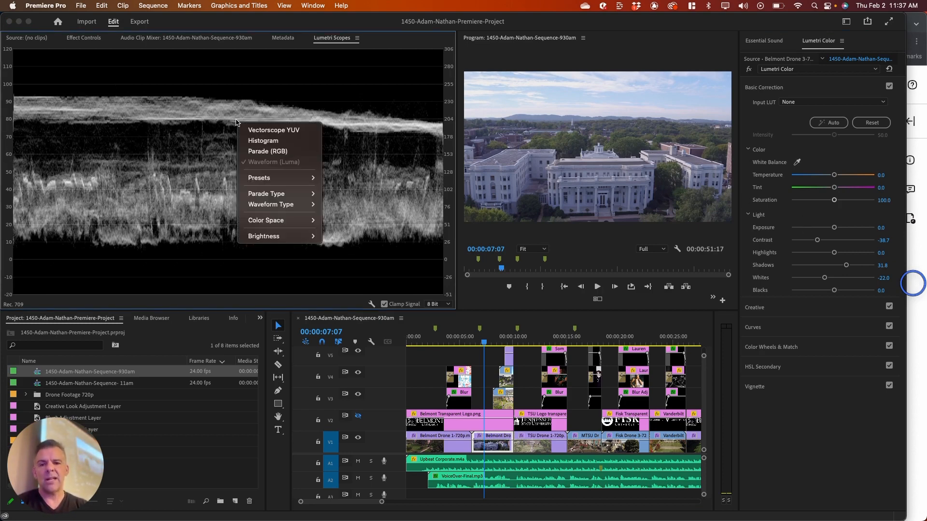
{"action": "left_click", "coordinate": [273, 130]}
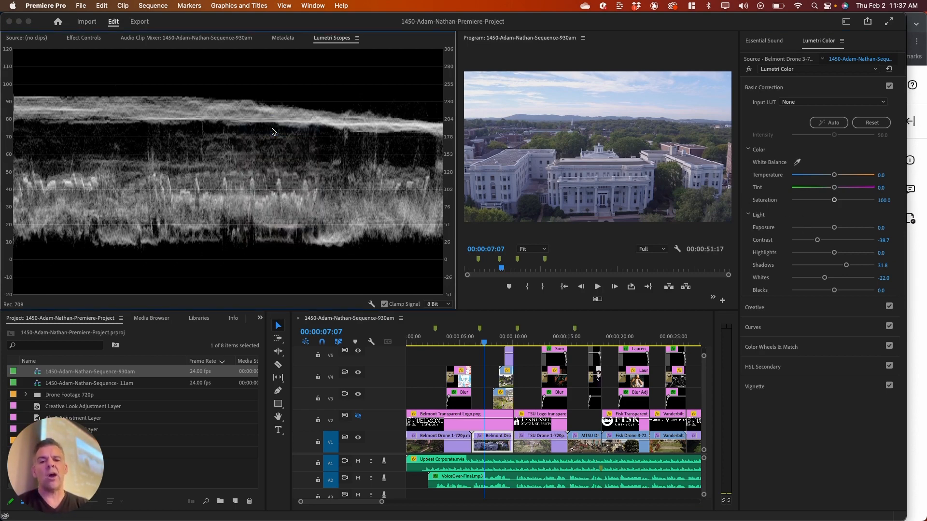
{"action": "right_click", "coordinate": [225, 141]}
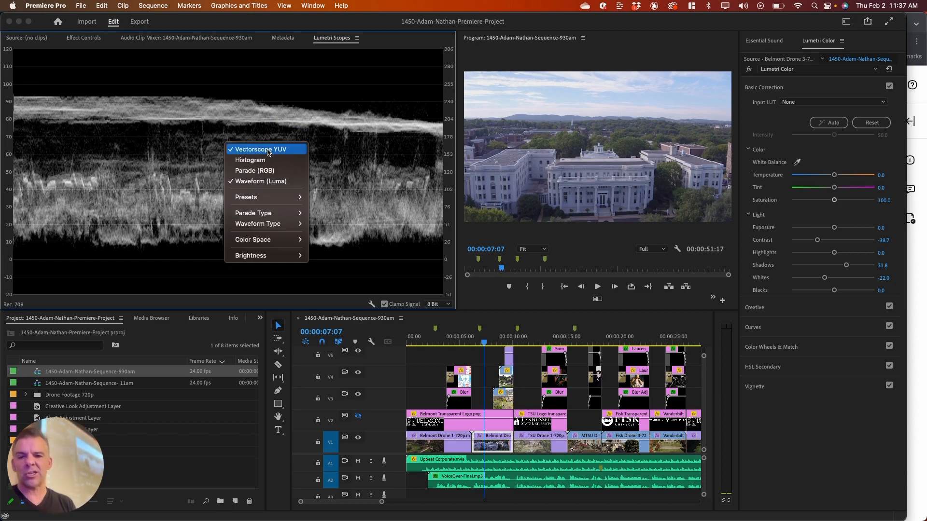
{"action": "left_click", "coordinate": [256, 182]}
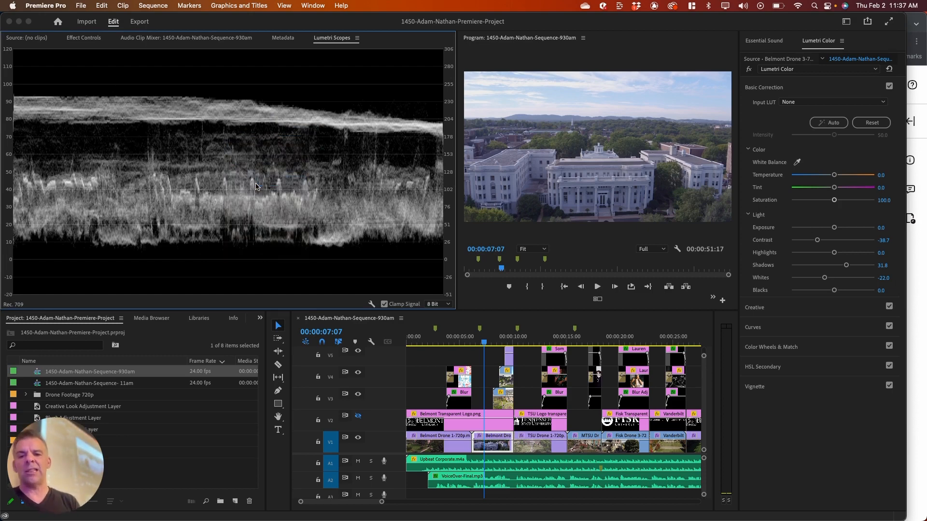
{"action": "right_click", "coordinate": [164, 149]}
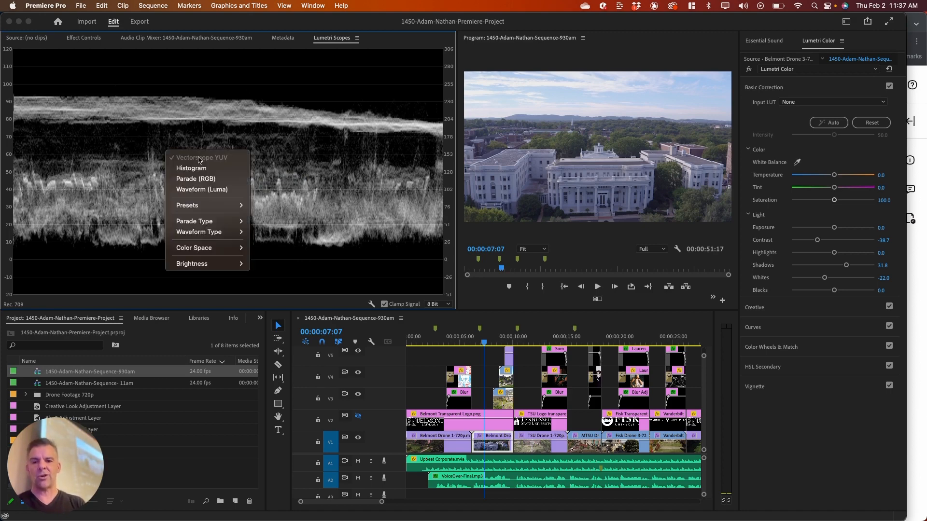
{"action": "left_click", "coordinate": [256, 108]}
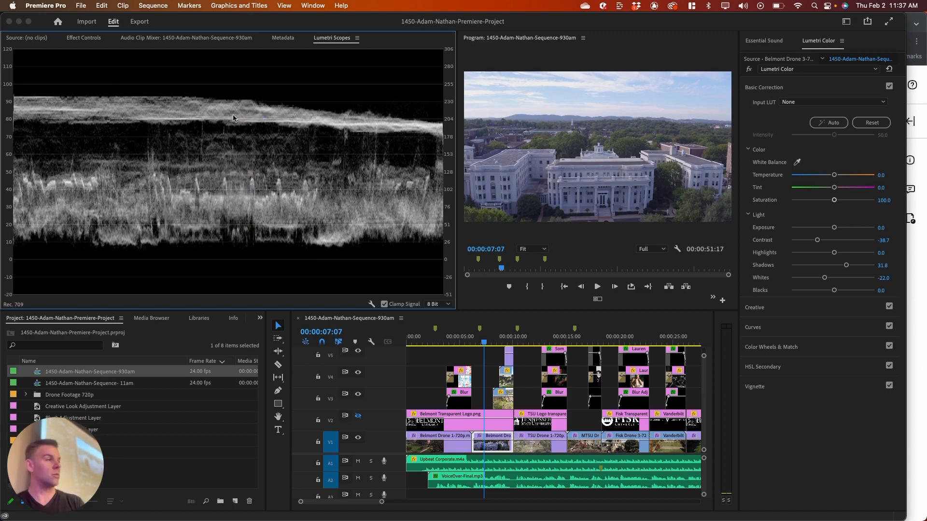
{"action": "left_click", "coordinate": [457, 340]}
{"action": "left_click", "coordinate": [161, 110]}
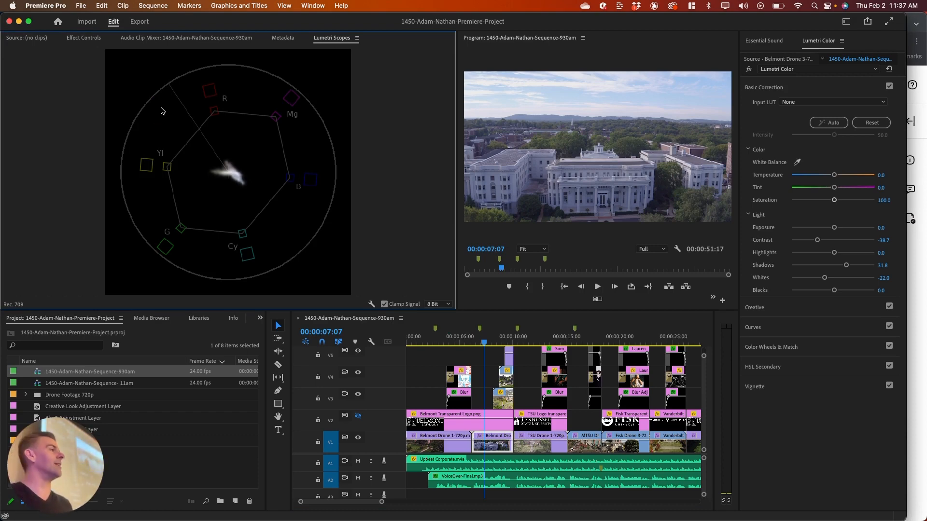
Try Saturation at 0 and at 200 on the Belmont Drone 1 clip and watch the vectorscope.
{"action": "left_click_drag", "start_coordinate": [478, 343], "coordinate": [427, 344]}
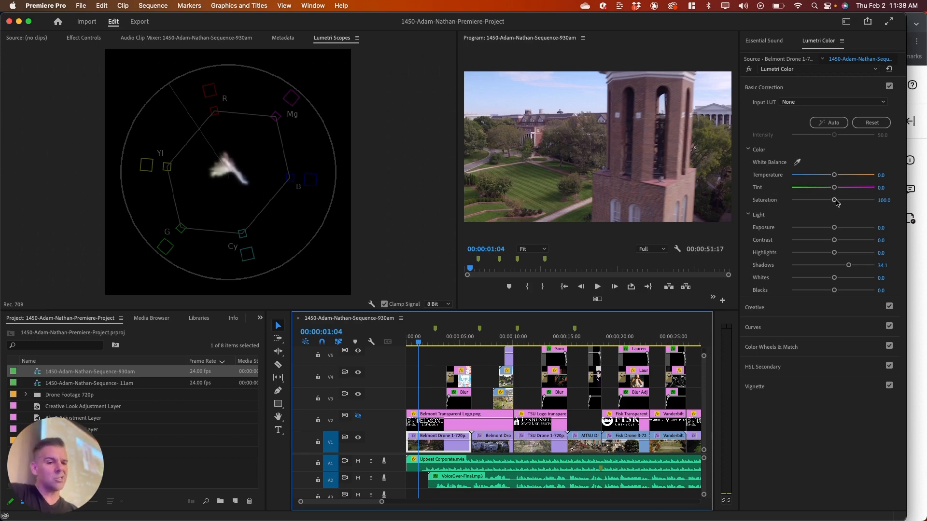
{"action": "left_click_drag", "start_coordinate": [835, 200], "coordinate": [210, 180]}
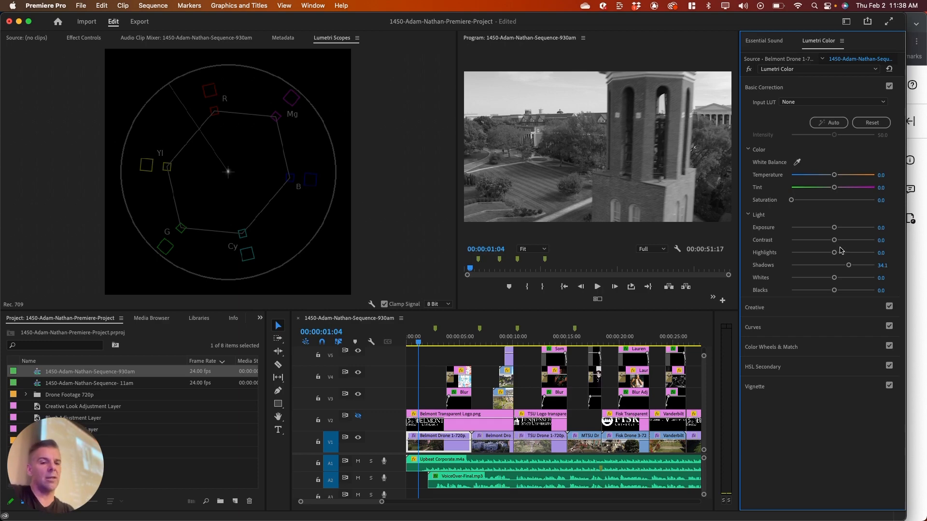
{"action": "left_click_drag", "start_coordinate": [791, 201], "coordinate": [922, 206]}
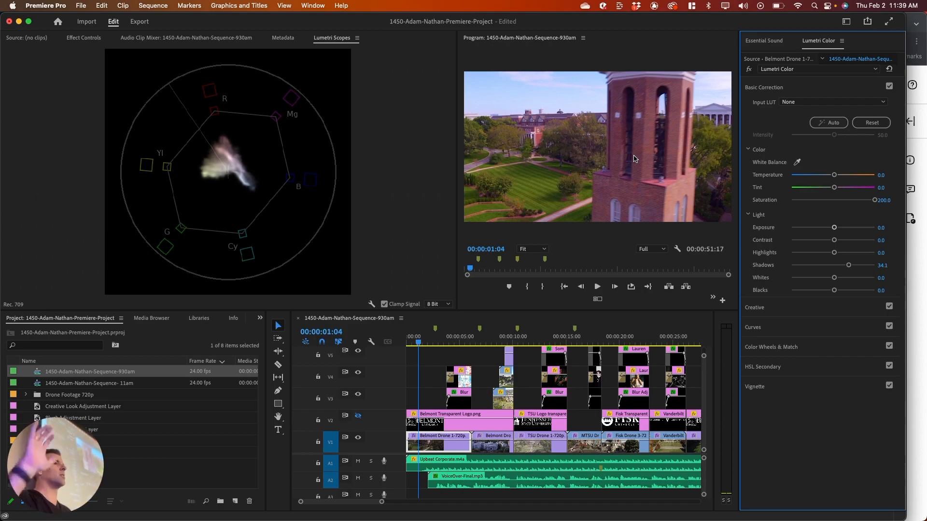
Switch to Chrome, search Google Images for "posterization" in a new tab, and enlarge Adobe's sunset example.
{"action": "key", "text": "super+Tab"}
{"action": "key", "text": "super+Tab"}
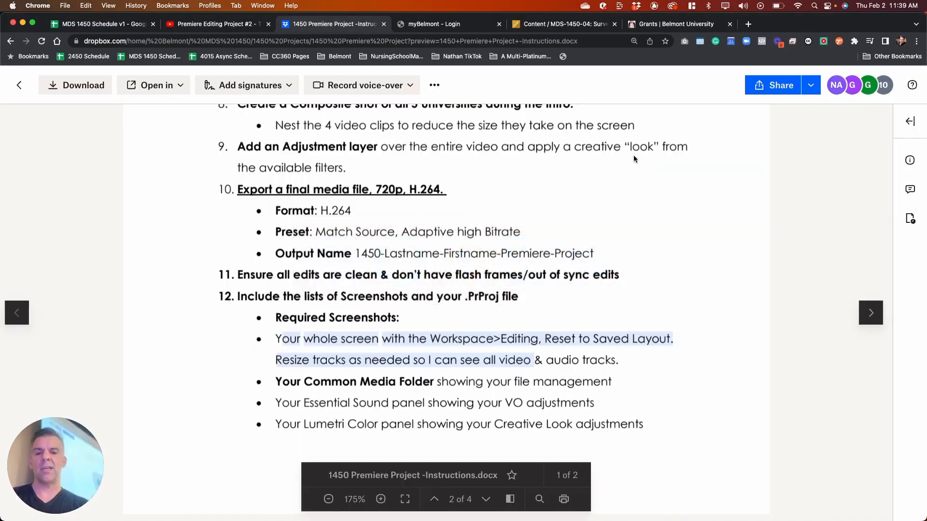
{"action": "key", "text": "super+t"}
{"action": "type", "text": "p"}
{"action": "key", "text": "BackSpace"}
{"action": "type", "text": "os"}
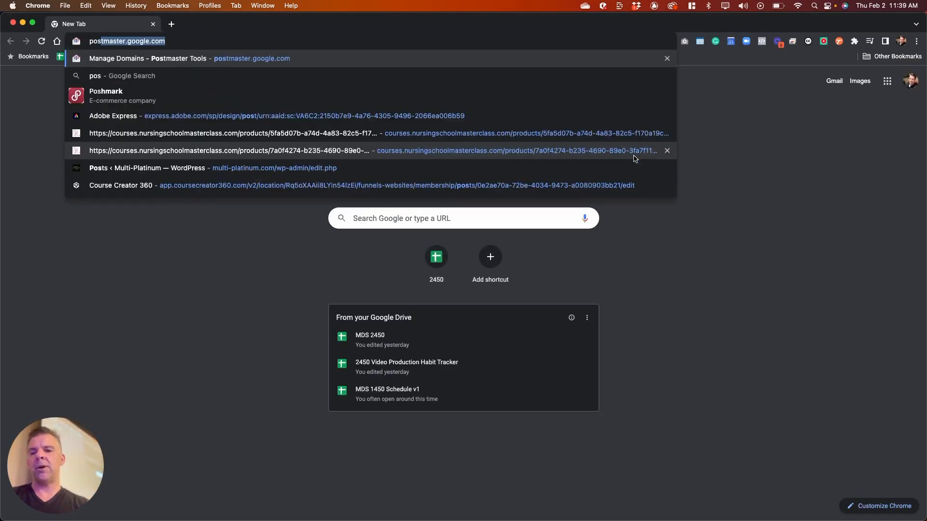
{"action": "type", "text": "terization"}
{"action": "key", "text": "Return"}
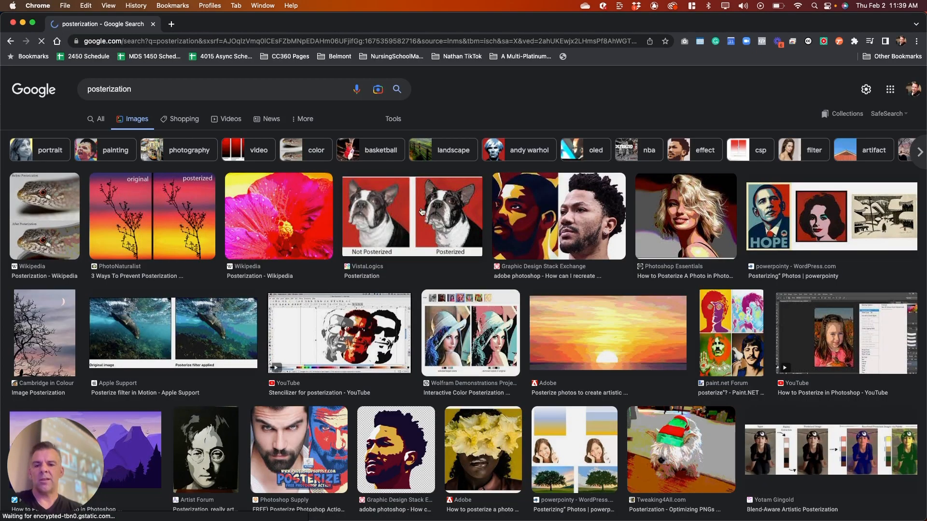
{"action": "left_click", "coordinate": [637, 390]}
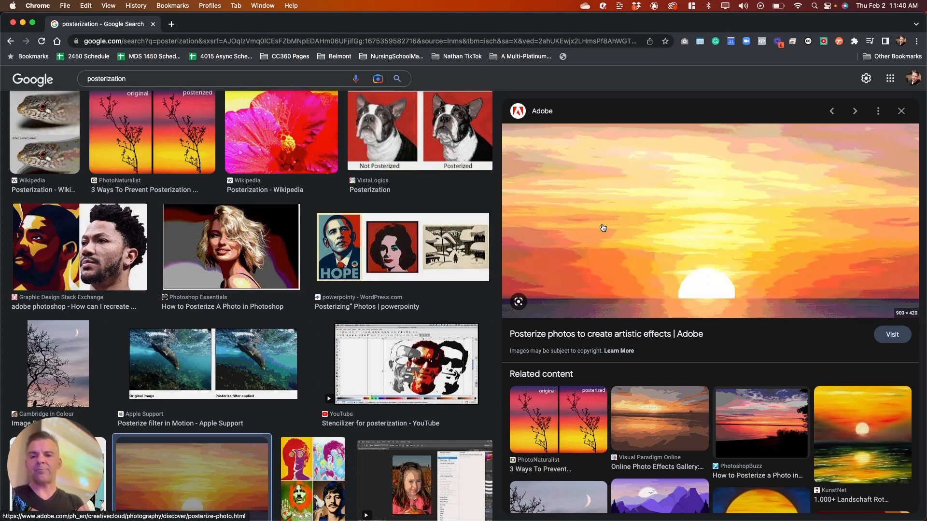
Return to Premiere Pro, compare the first three drone clips' color, and check TSU Drone 1 with and without its Lumetri correction.
{"action": "key", "text": "super+Tab"}
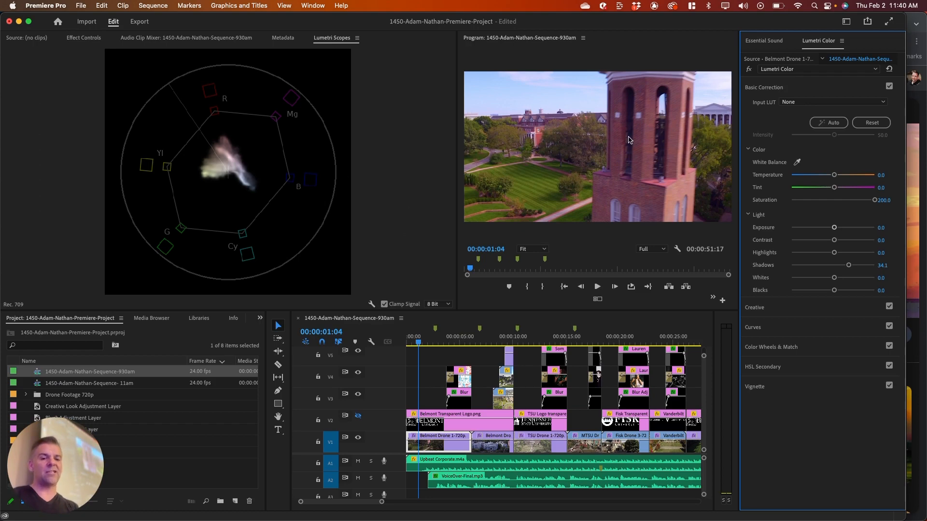
{"action": "left_click_drag", "start_coordinate": [452, 341], "coordinate": [428, 342]}
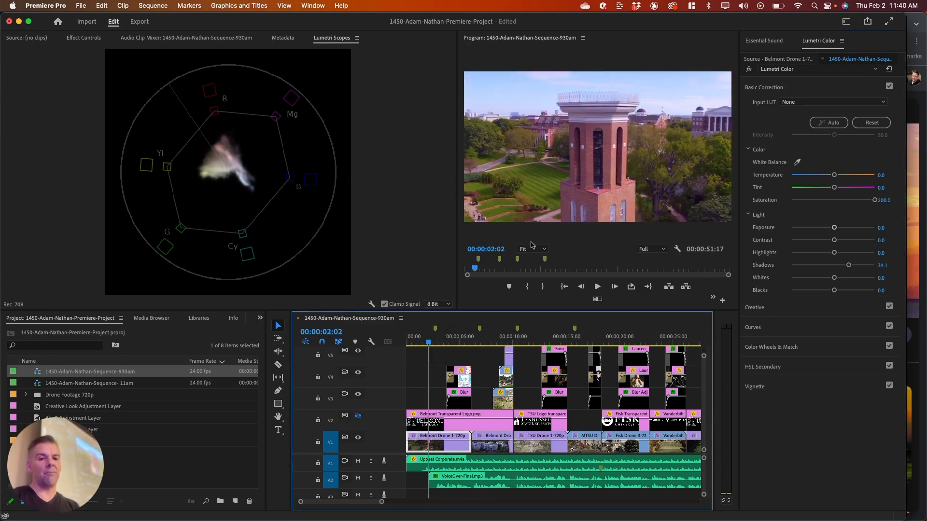
{"action": "left_click", "coordinate": [483, 341]}
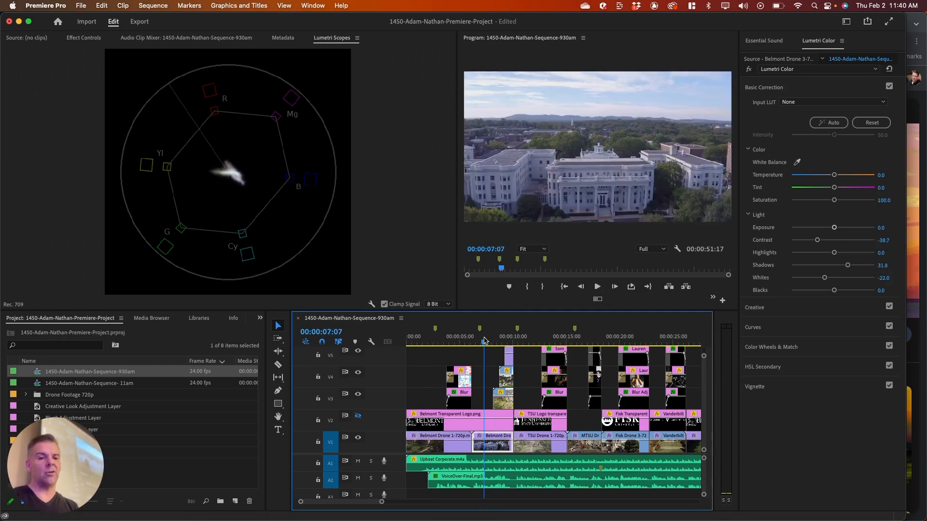
{"action": "left_click_drag", "start_coordinate": [485, 342], "coordinate": [525, 341]}
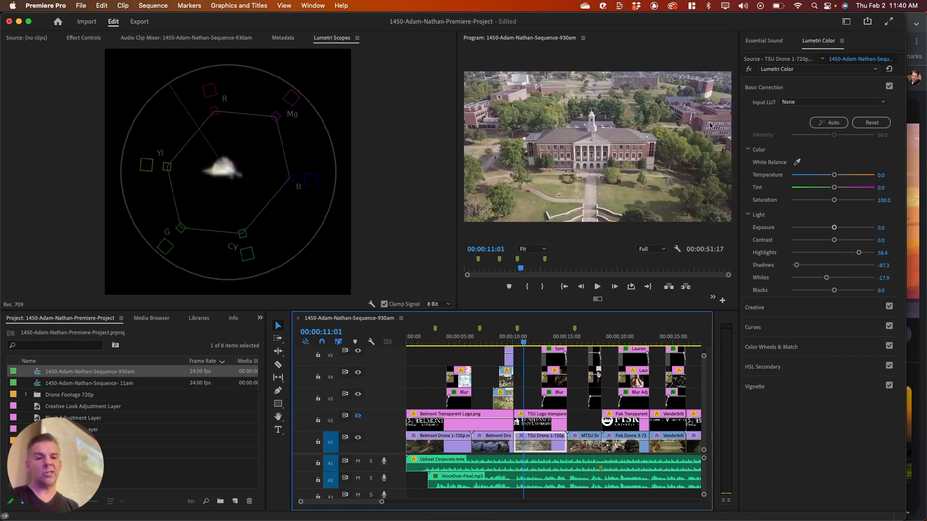
{"action": "left_click", "coordinate": [749, 69]}
{"action": "left_click", "coordinate": [749, 69]}
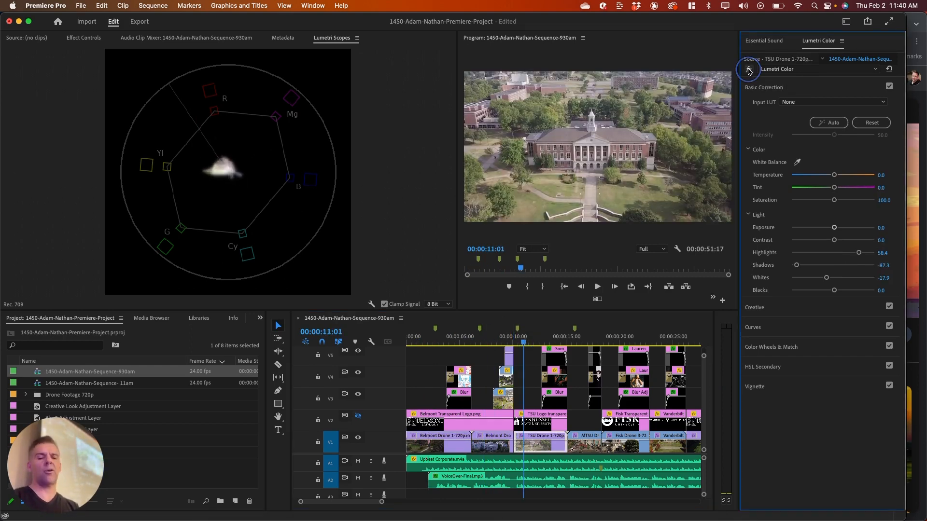
Set Saturation to 128.3 on the Belmont Drone 1 clip and compare its color with the Belmont Drone 3 clip.
{"action": "left_click", "coordinate": [425, 342]}
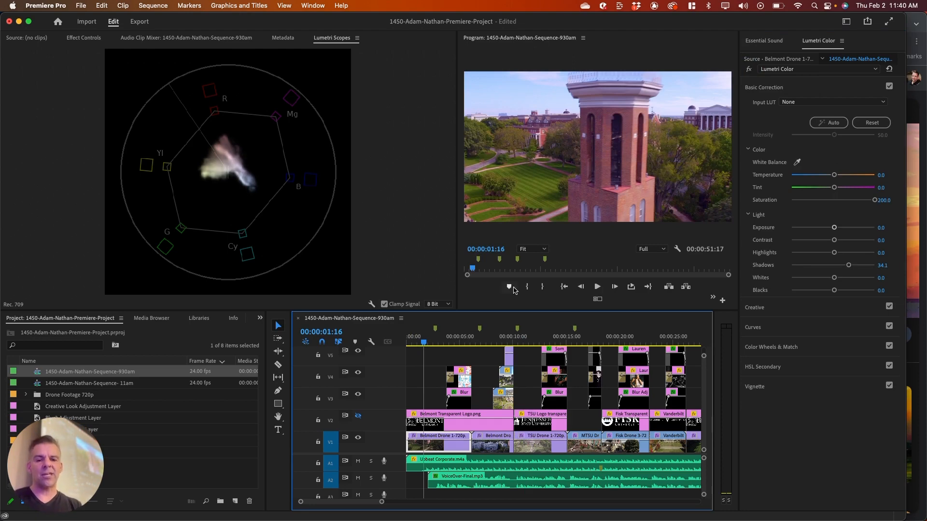
{"action": "left_click_drag", "start_coordinate": [874, 200], "coordinate": [844, 200]}
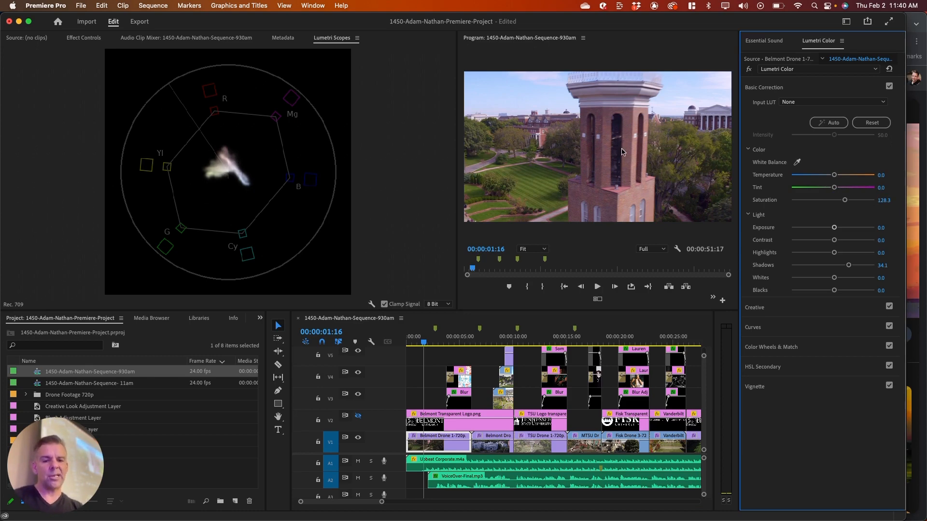
{"action": "left_click", "coordinate": [484, 341]}
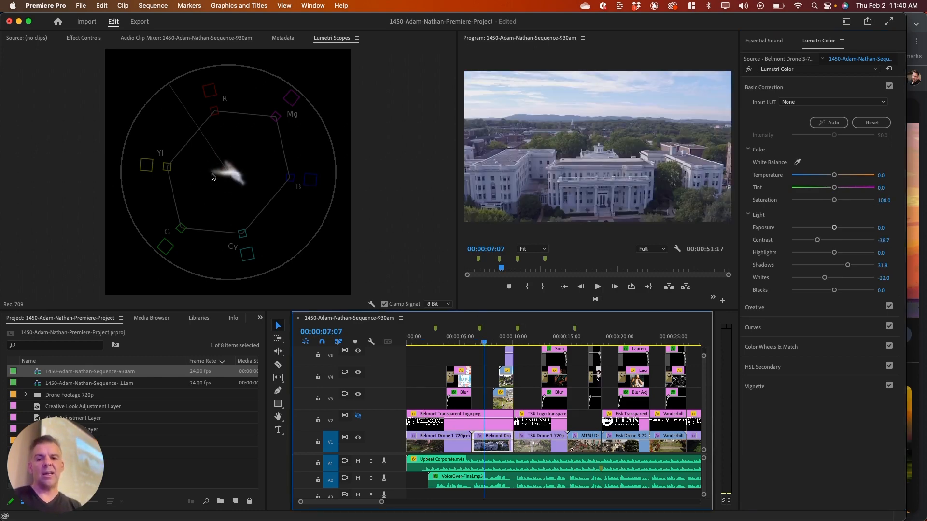
{"action": "left_click", "coordinate": [429, 342]}
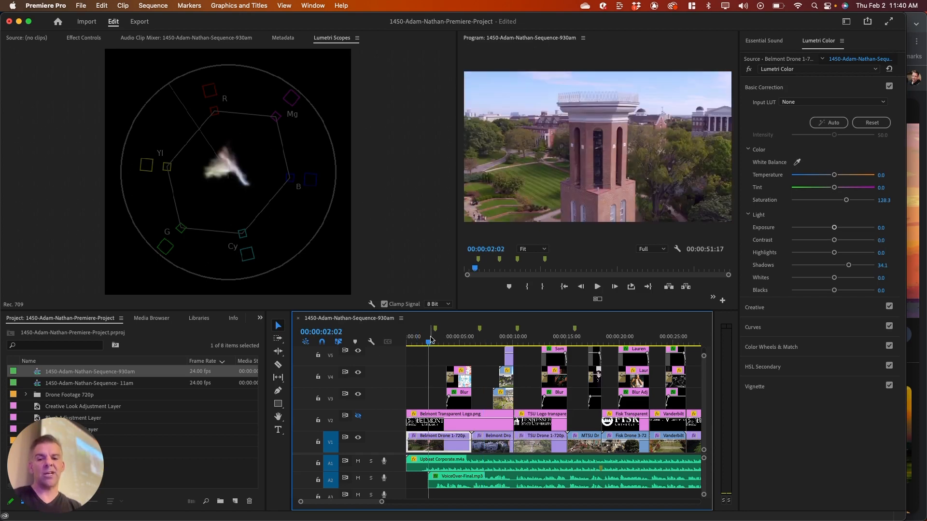
{"action": "left_click", "coordinate": [485, 341]}
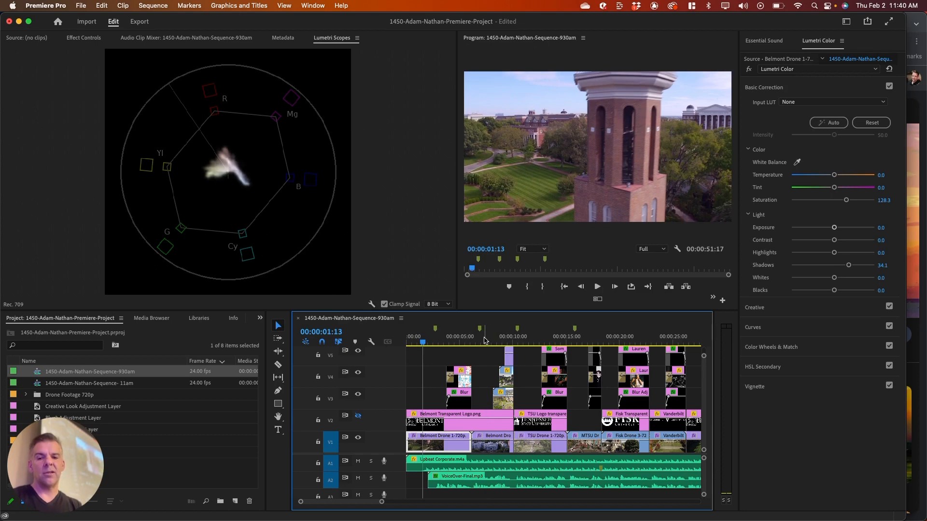
Set Saturation to 150.3 on the Belmont Drone 3 clip and compare its color with the Belmont Drone 1 clip.
{"action": "left_click", "coordinate": [484, 340]}
{"action": "left_click", "coordinate": [833, 199]}
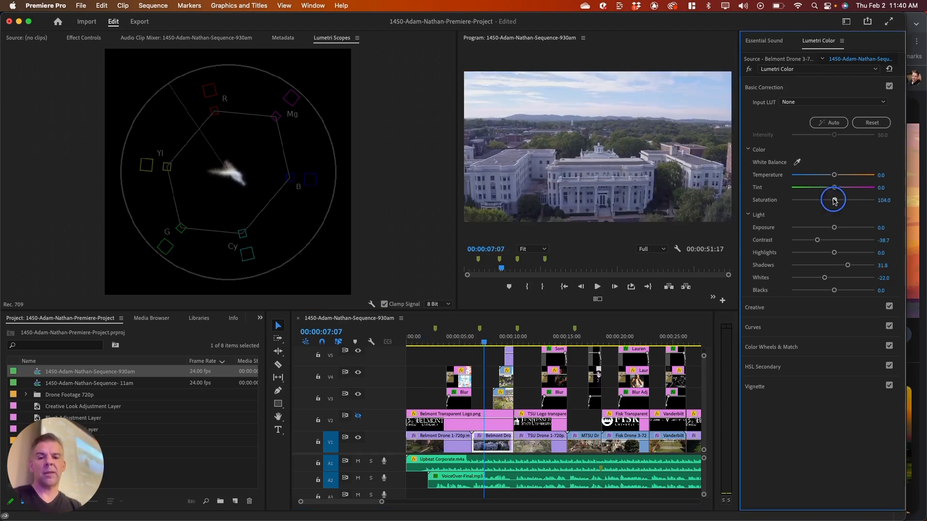
{"action": "left_click_drag", "start_coordinate": [834, 201], "coordinate": [852, 201]}
{"action": "left_click", "coordinate": [483, 338]}
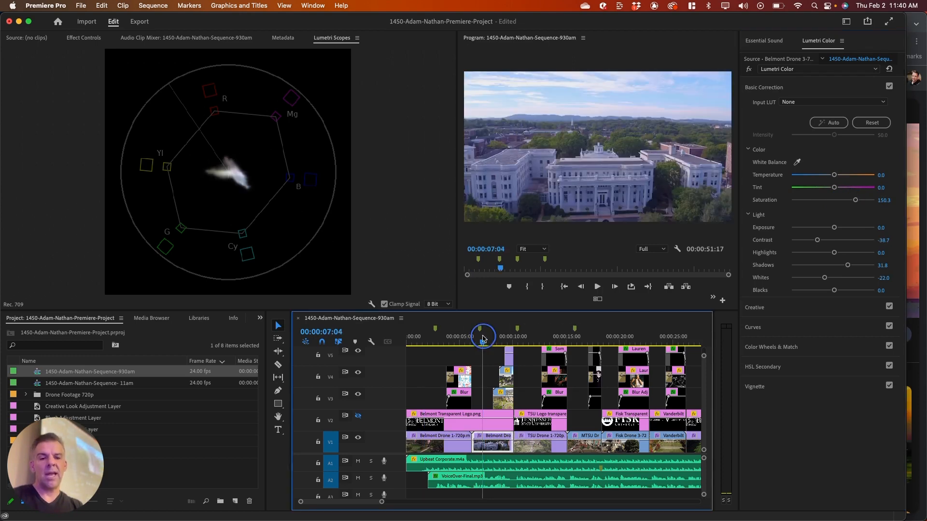
{"action": "left_click", "coordinate": [431, 337]}
{"action": "left_click", "coordinate": [487, 340]}
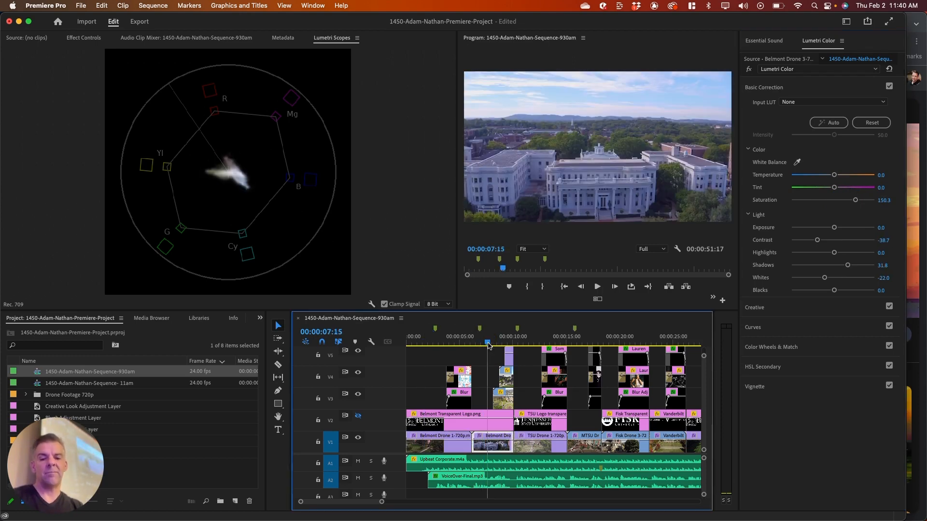
Set Saturation to 137.6 on the TSU Drone 1 clip and compare it with the two preceding Belmont clips.
{"action": "left_click", "coordinate": [526, 339]}
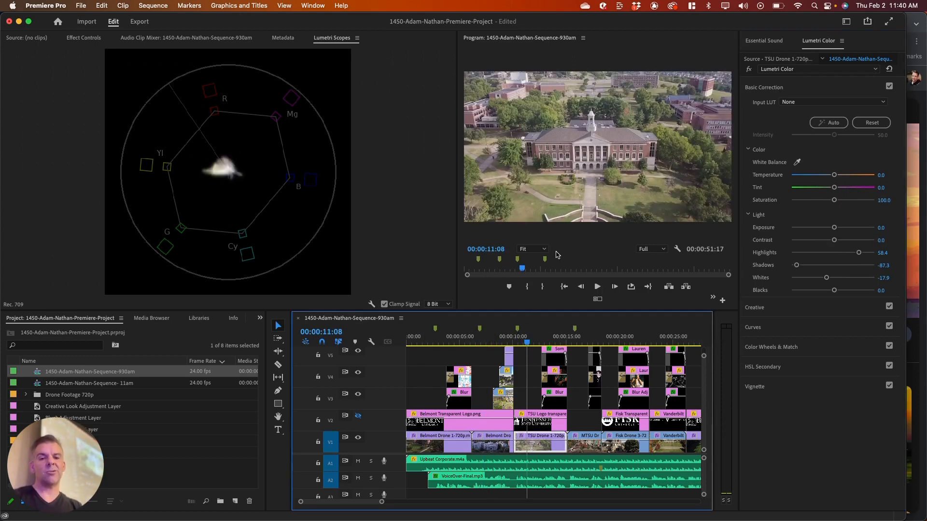
{"action": "left_click_drag", "start_coordinate": [838, 203], "coordinate": [848, 201]}
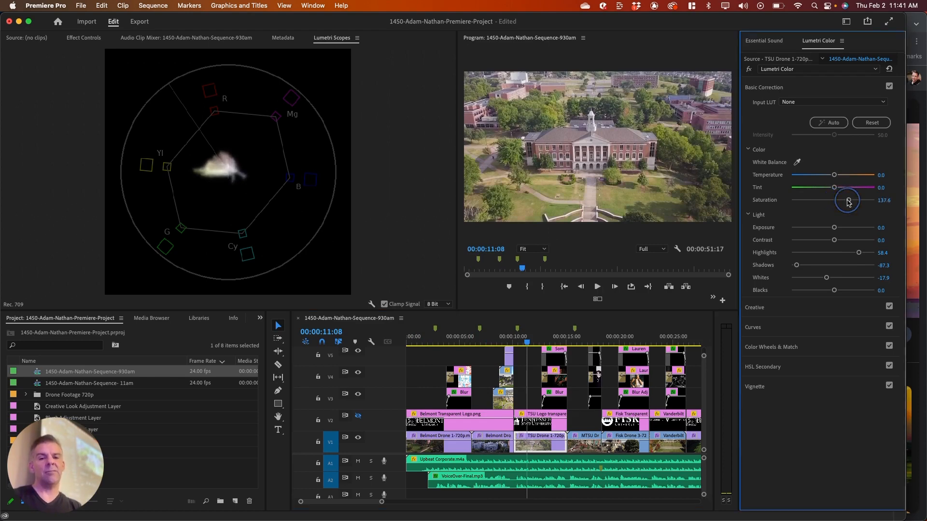
{"action": "left_click", "coordinate": [428, 338]}
{"action": "left_click", "coordinate": [485, 341]}
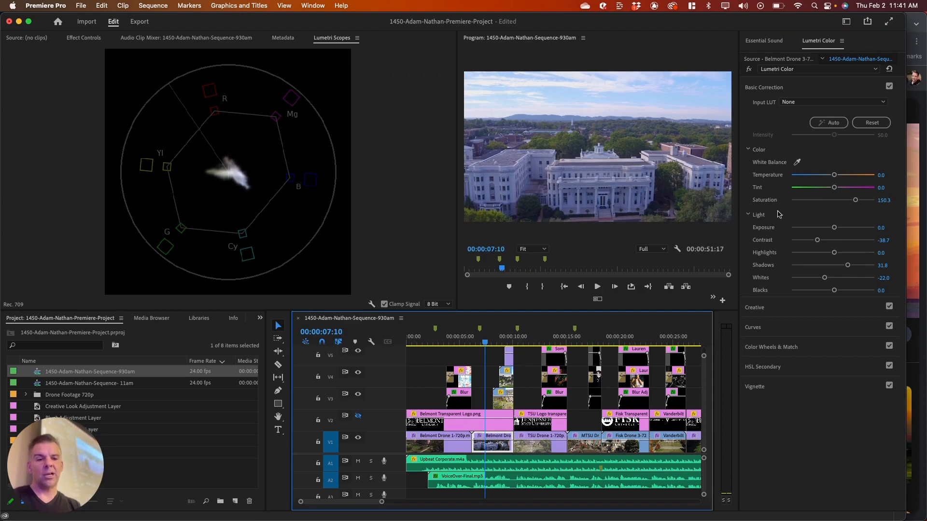
Adjust Saturation slightly on the MTSU Drone 1 clip.
{"action": "left_click", "coordinate": [579, 341]}
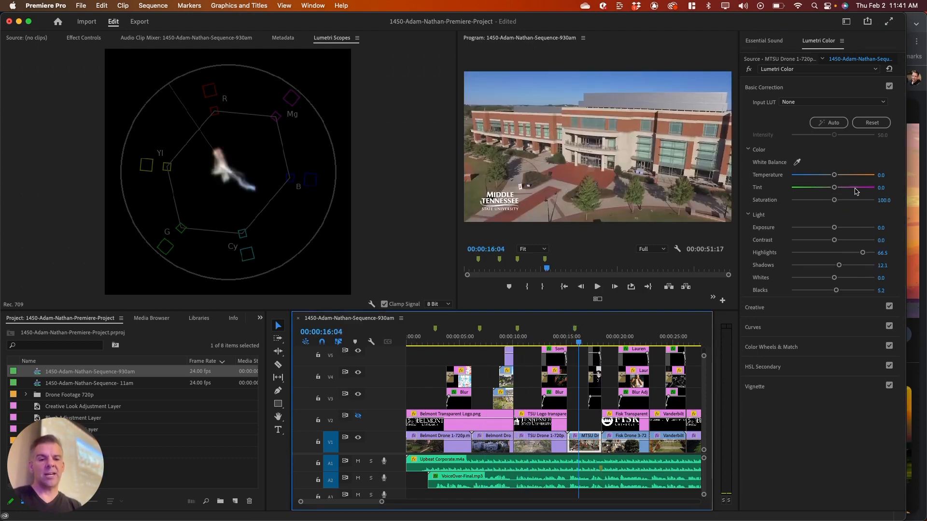
{"action": "left_click_drag", "start_coordinate": [833, 201], "coordinate": [836, 200]}
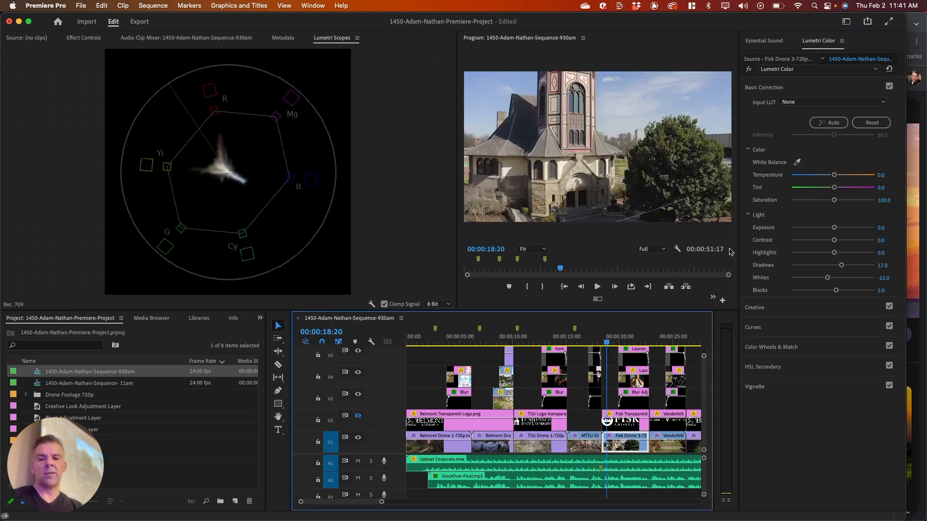
Raise Saturation on the Fisk Drone 3, Belmont Drone 4 and Belmont Drone 6 clips, and set it to 126.0 on Belmont Drone 5.
{"action": "left_click_drag", "start_coordinate": [834, 200], "coordinate": [834, 200]}
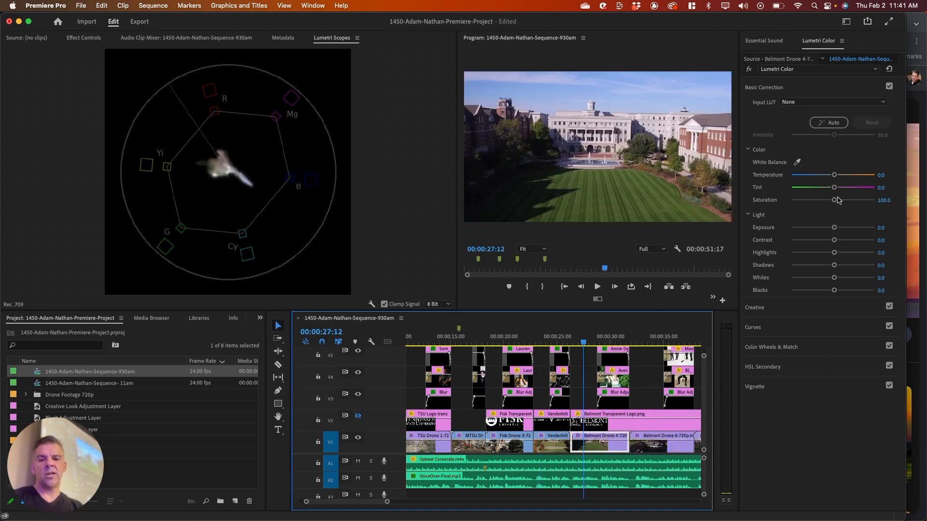
{"action": "left_click_drag", "start_coordinate": [834, 201], "coordinate": [837, 200]}
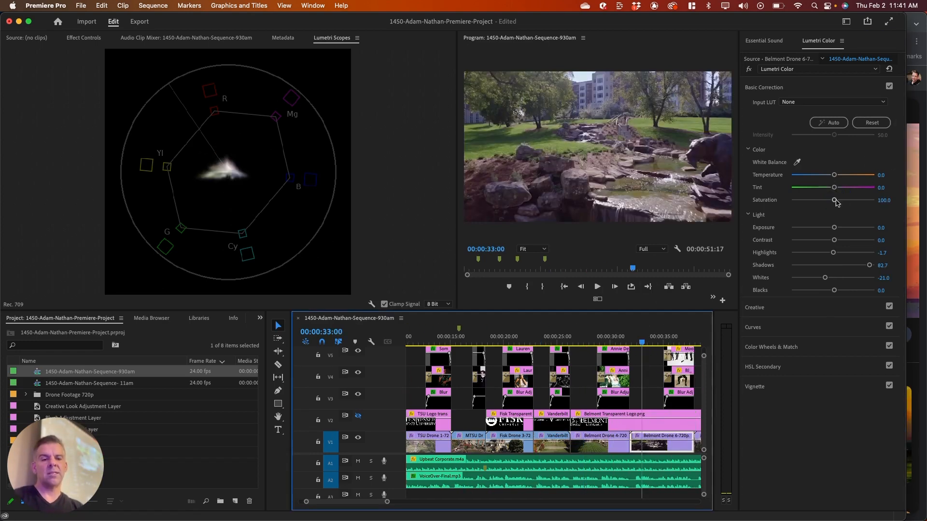
{"action": "left_click_drag", "start_coordinate": [835, 201], "coordinate": [851, 199]}
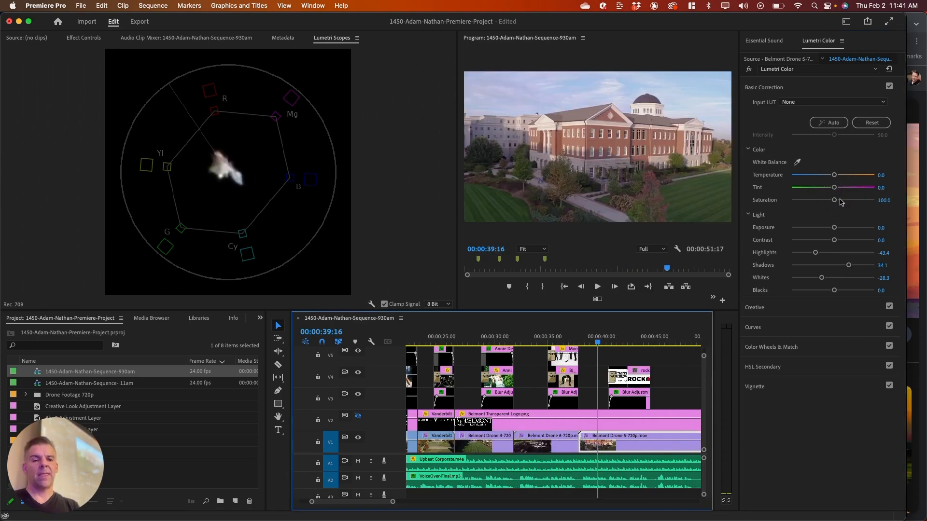
{"action": "left_click_drag", "start_coordinate": [835, 201], "coordinate": [843, 201]}
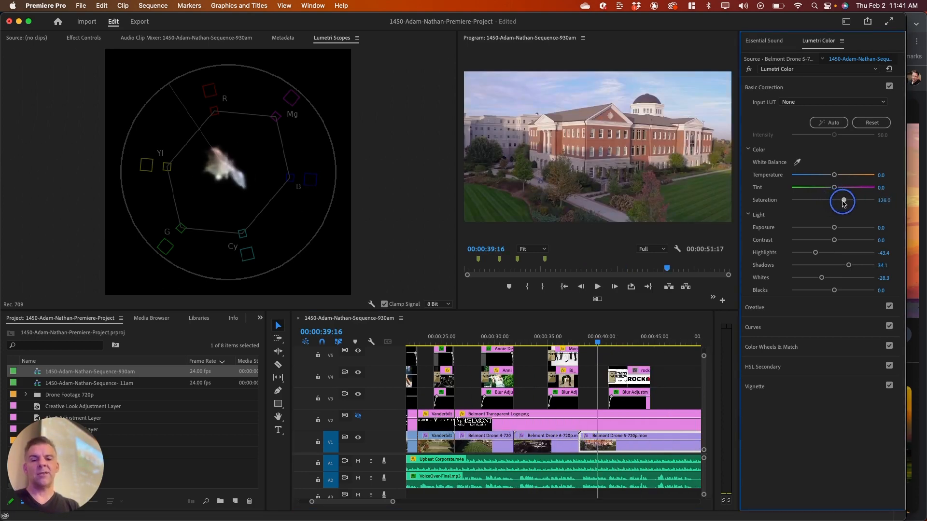
Return to the sequence start and check the corrected color of the Belmont Drone 1 and Belmont Drone 3 clips.
{"action": "left_click_drag", "start_coordinate": [666, 331], "coordinate": [328, 342]}
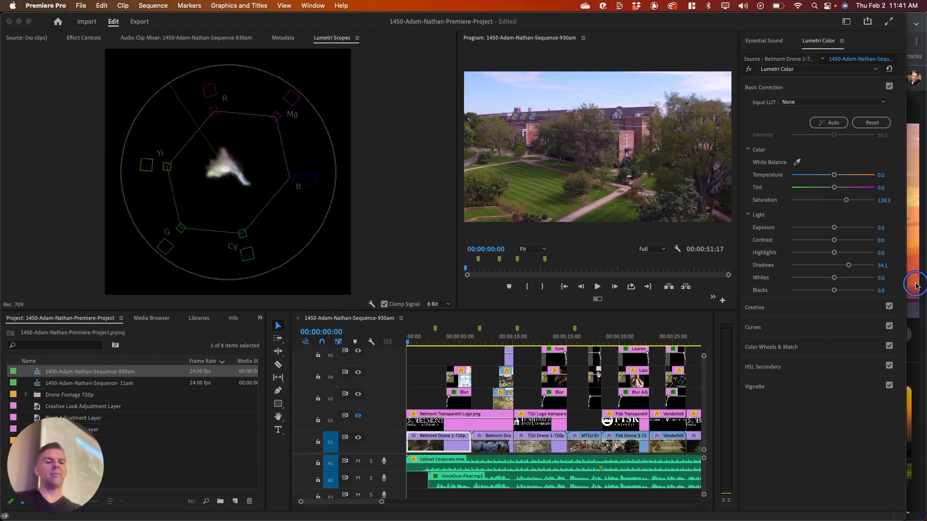
{"action": "left_click", "coordinate": [913, 288]}
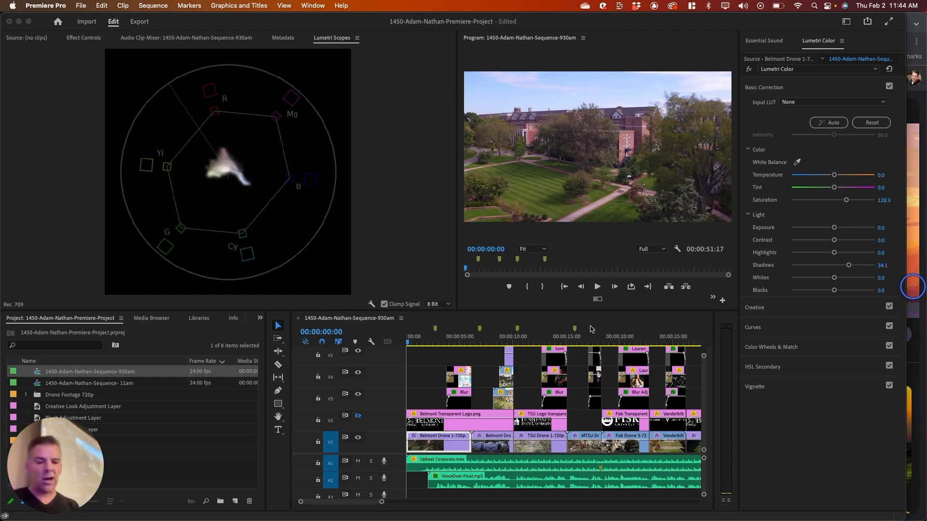
{"action": "left_click", "coordinate": [429, 343]}
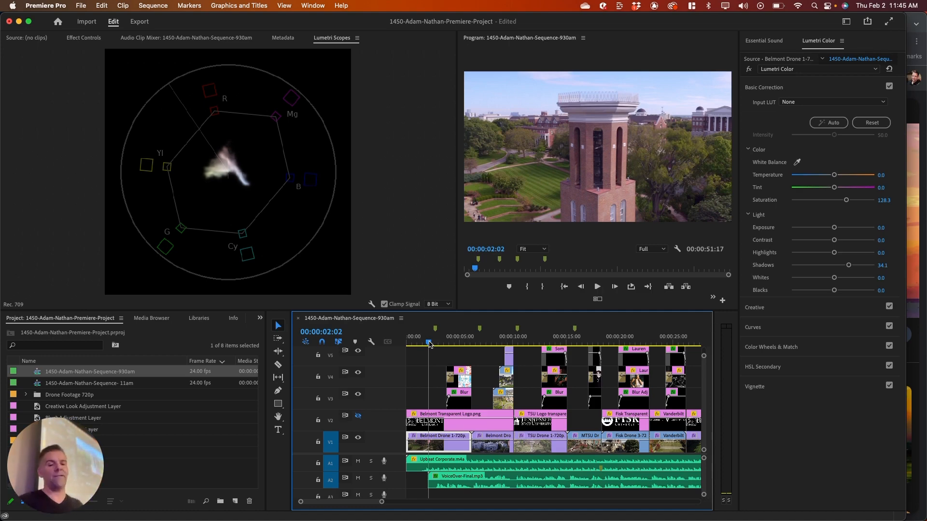
{"action": "left_click", "coordinate": [435, 345]}
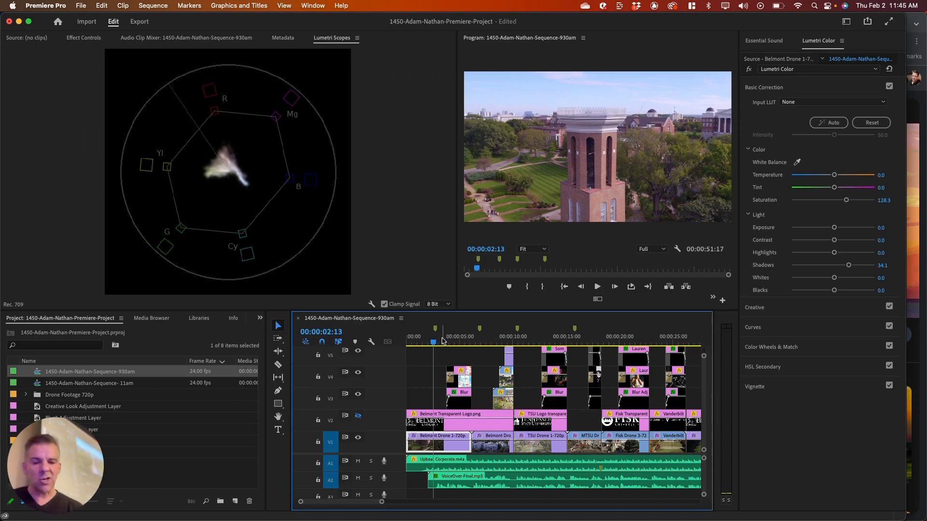
{"action": "left_click", "coordinate": [484, 343]}
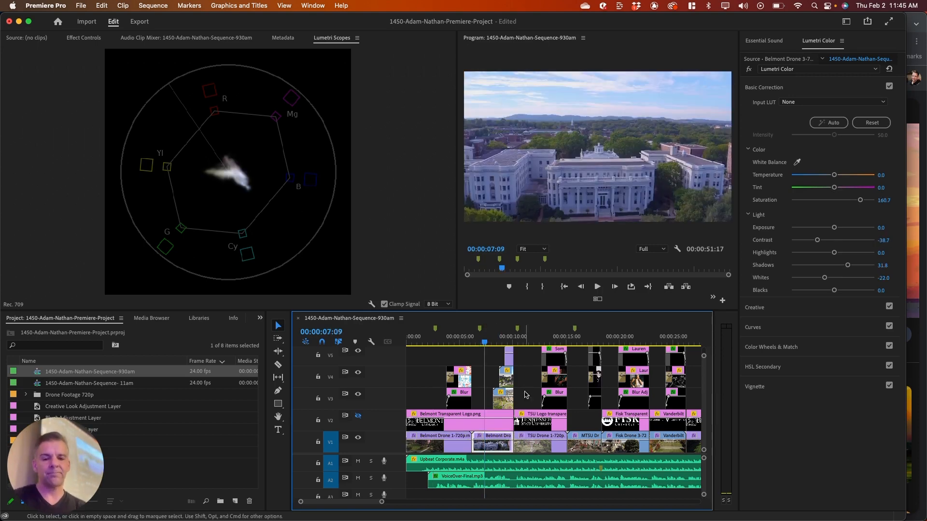
Check the adjustment layer requirement in the project instructions in Chrome, and return to Premiere Pro to view the whole timeline.
{"action": "key", "text": "super+Tab"}
{"action": "key", "text": "super+Tab"}
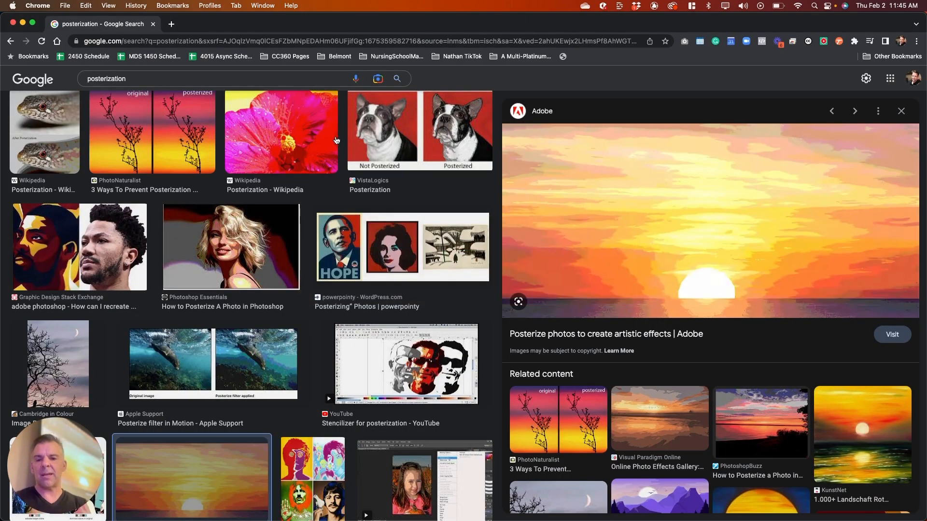
{"action": "key", "text": "super+grave"}
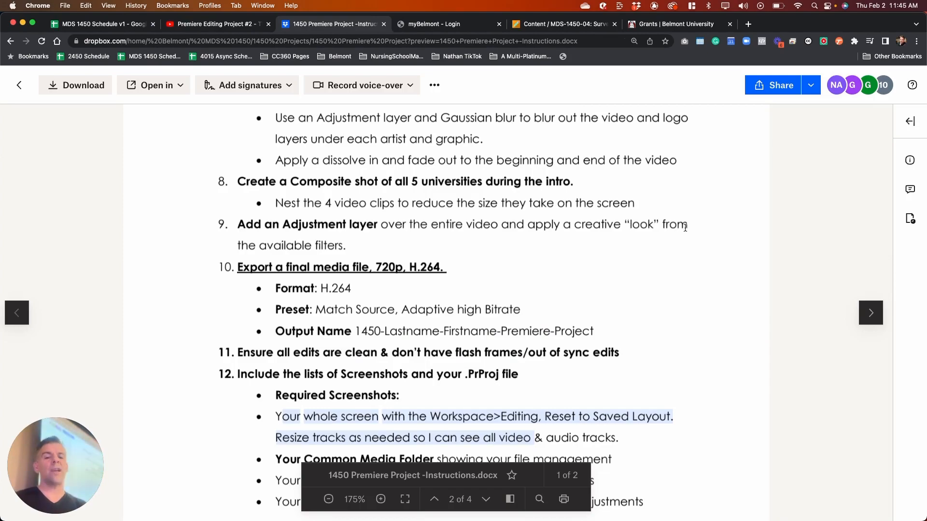
{"action": "key", "text": "super+Tab"}
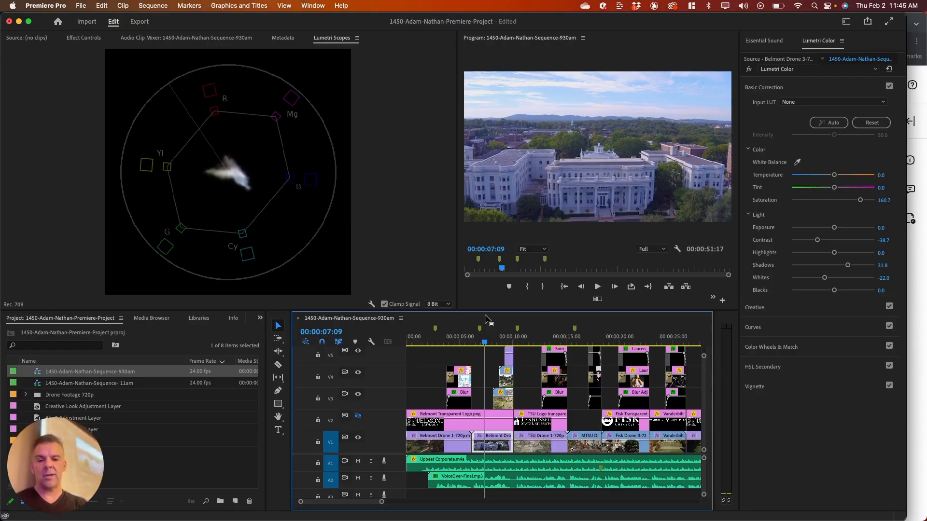
{"action": "key", "text": "grave"}
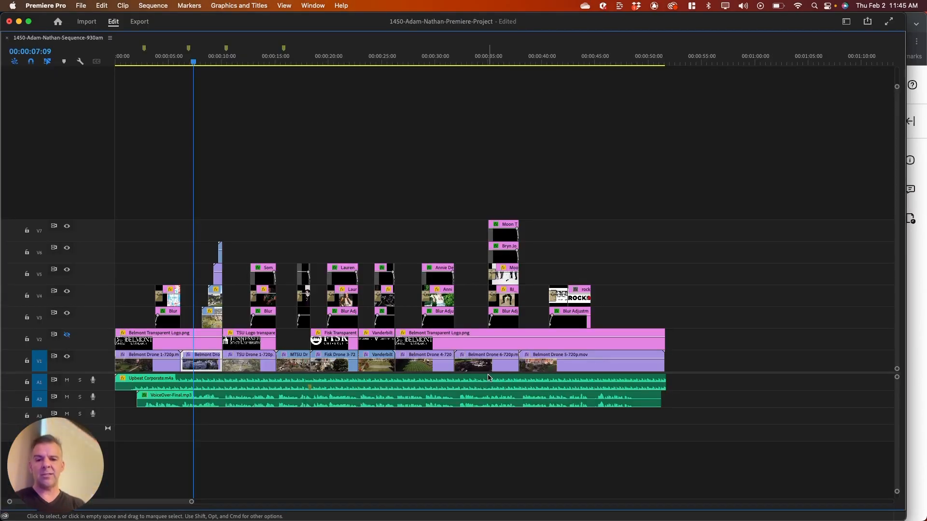
{"action": "key", "text": "grave"}
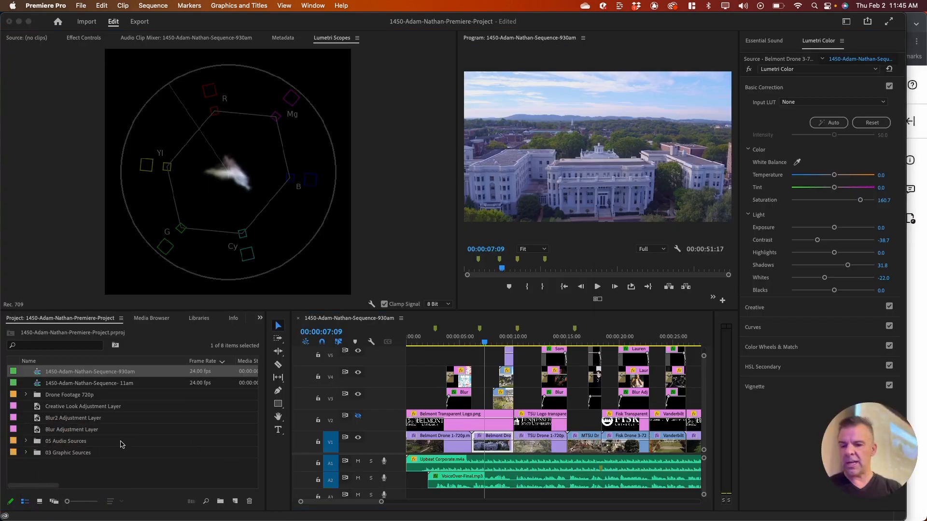
Widen the Project panel so that its New Item control is fully accessible.
{"action": "left_click", "coordinate": [46, 484]}
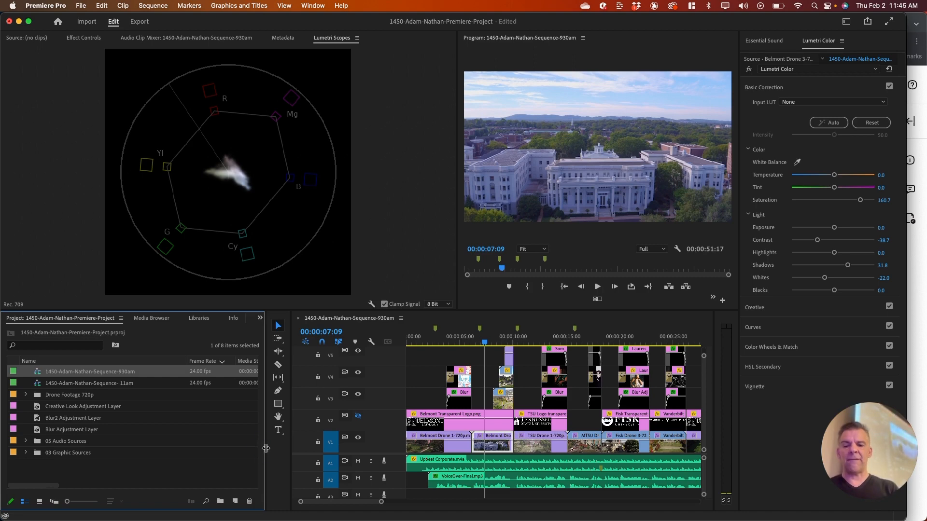
{"action": "left_click_drag", "start_coordinate": [265, 448], "coordinate": [175, 453]}
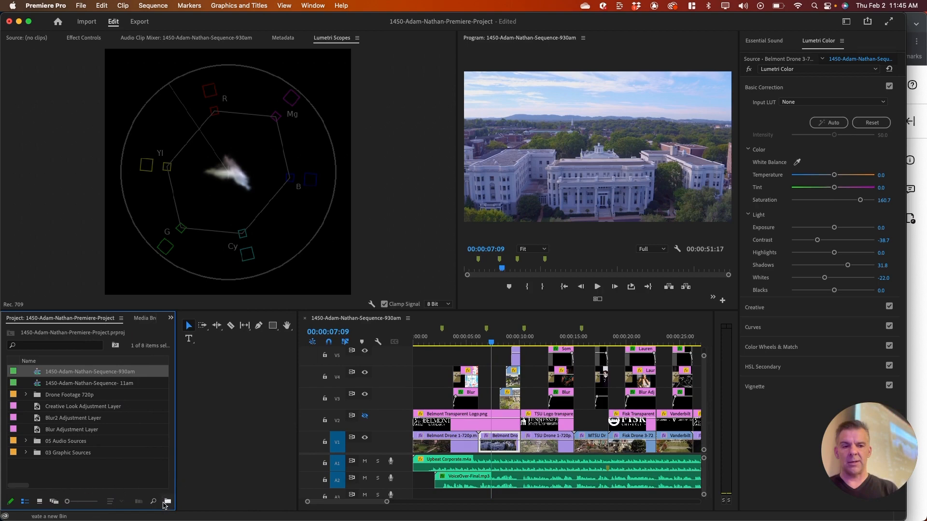
{"action": "left_click_drag", "start_coordinate": [176, 484], "coordinate": [302, 486]}
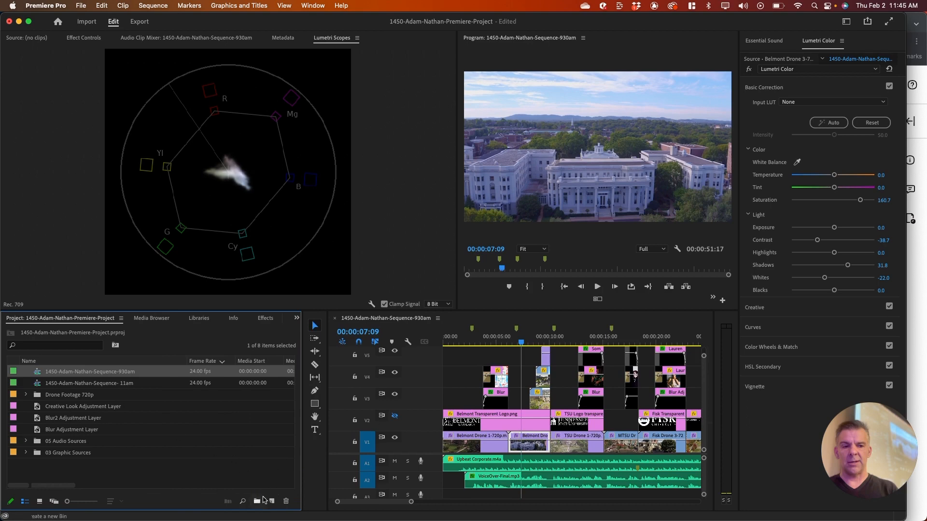
Create a new adjustment layer in the project at 1280 x 720, 24.00 fps, with square pixels.
{"action": "left_click", "coordinate": [76, 469]}
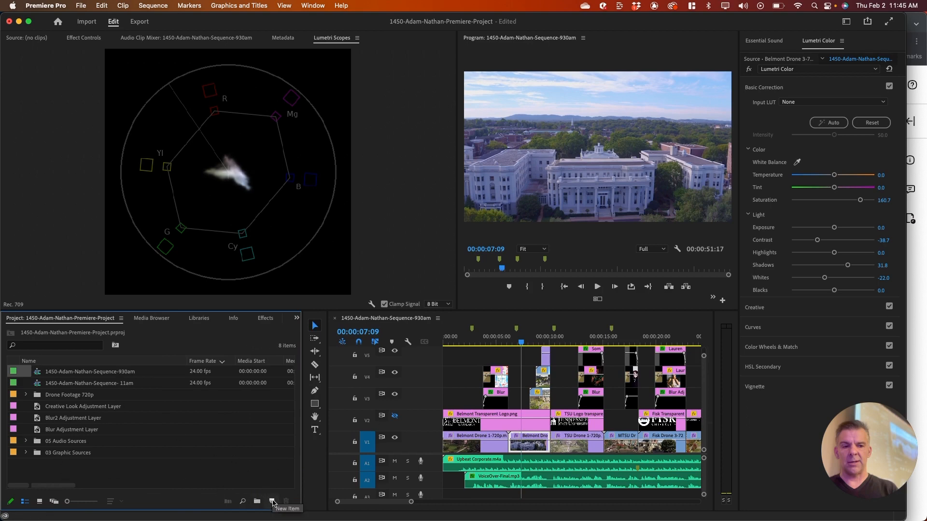
{"action": "left_click", "coordinate": [271, 500]}
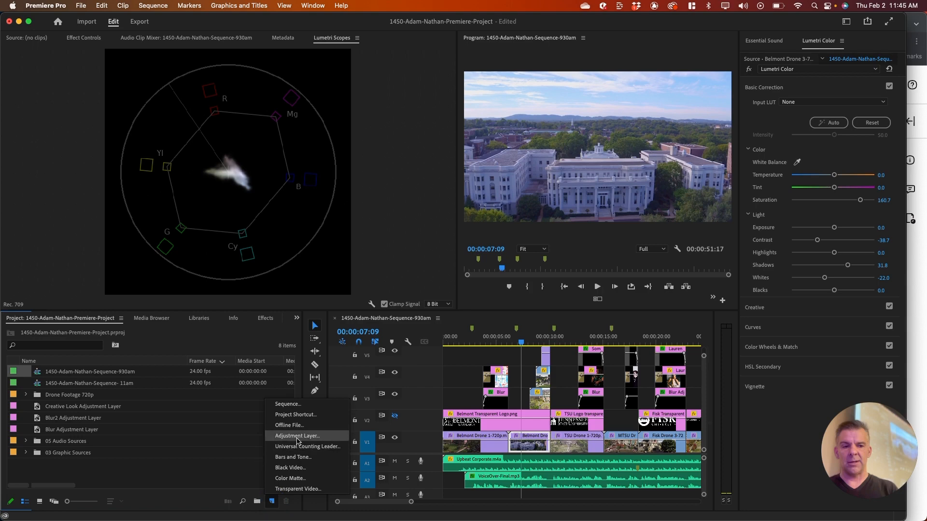
{"action": "left_click", "coordinate": [234, 476]}
{"action": "left_click", "coordinate": [273, 503]}
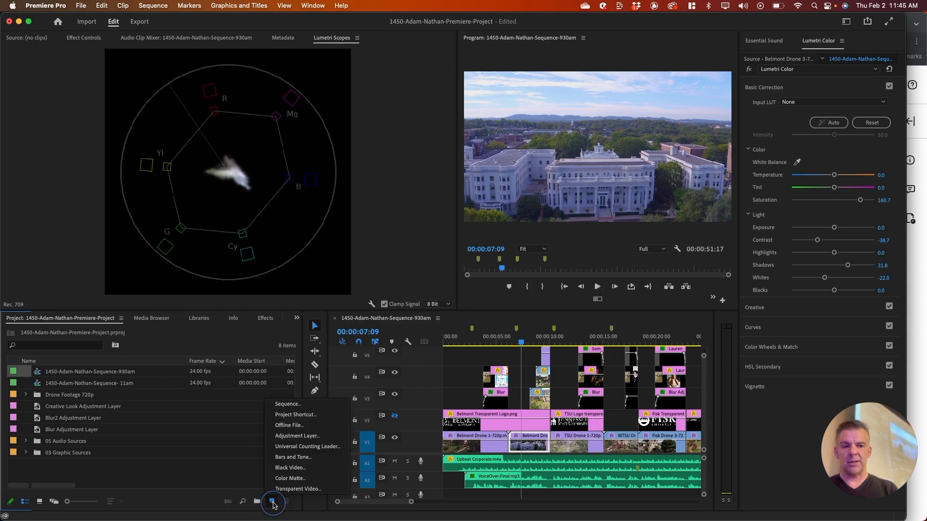
{"action": "left_click", "coordinate": [300, 439]}
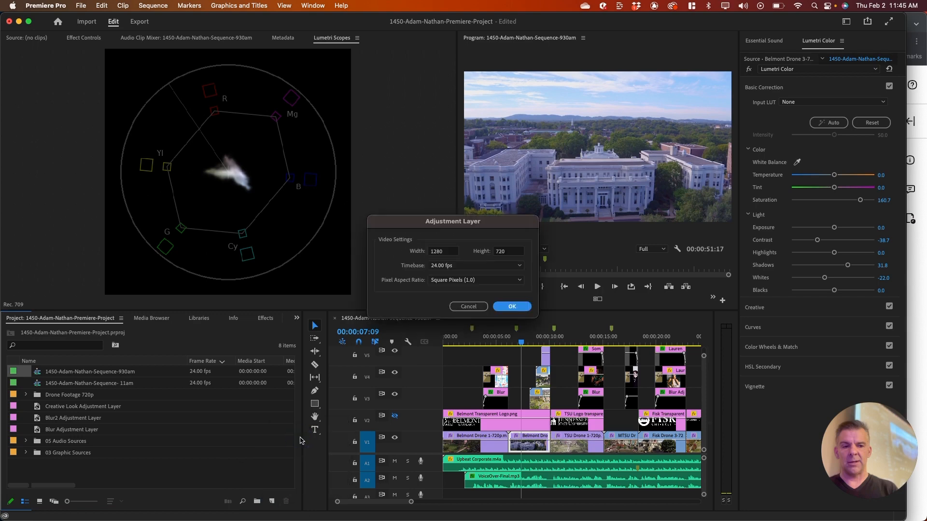
{"action": "left_click", "coordinate": [512, 307]}
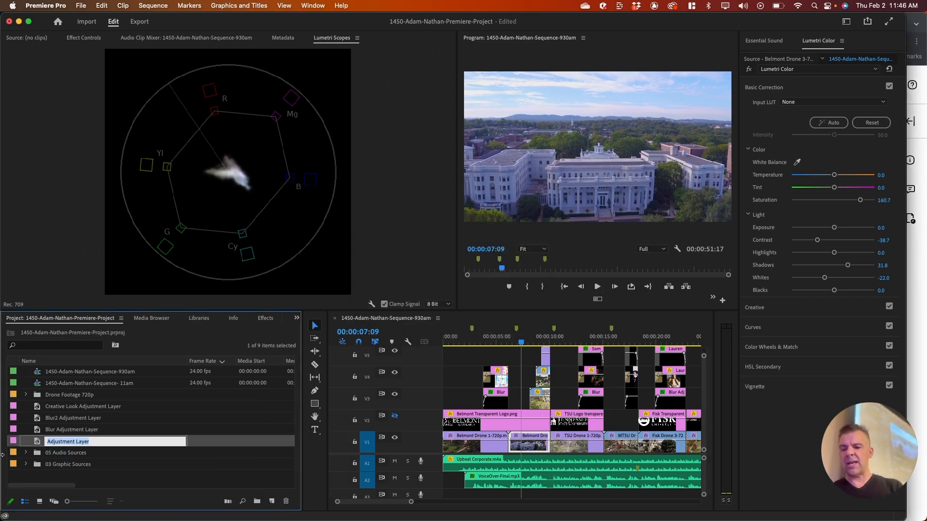
Rename the new adjustment layer as "Creative Look2 Adjustment Layer" and select it in the project.
{"action": "key", "text": "Left"}
{"action": "type", "text": "Cre"}
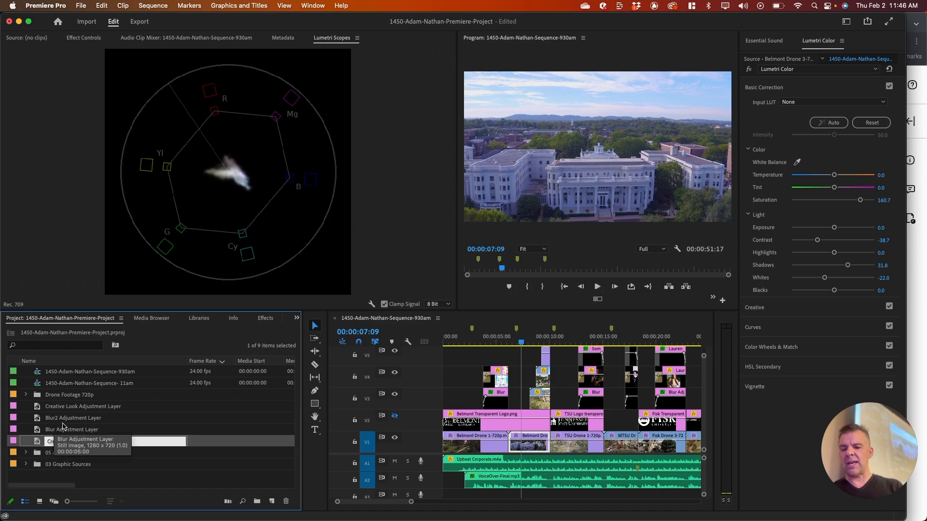
{"action": "type", "text": "ative Look2"}
{"action": "key", "text": "Return"}
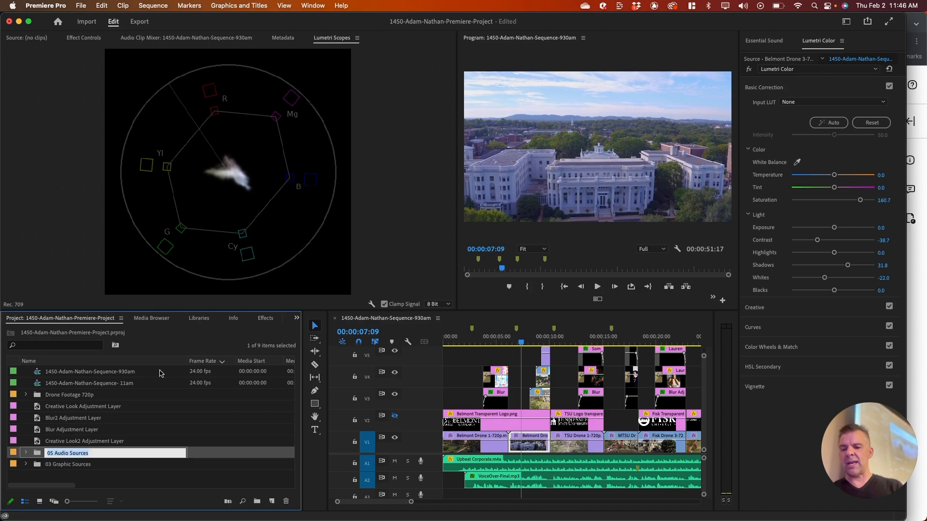
{"action": "left_click", "coordinate": [88, 441]}
{"action": "left_click", "coordinate": [49, 408]}
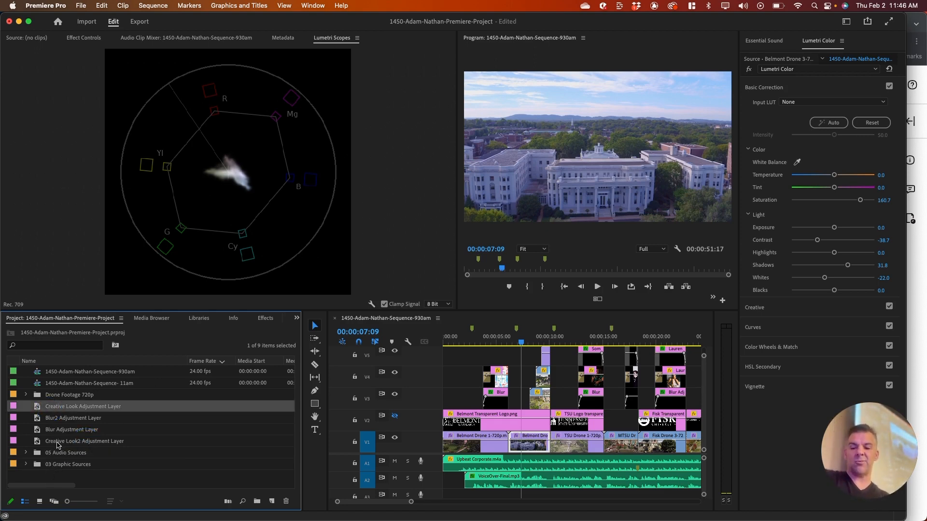
{"action": "left_click", "coordinate": [57, 442]}
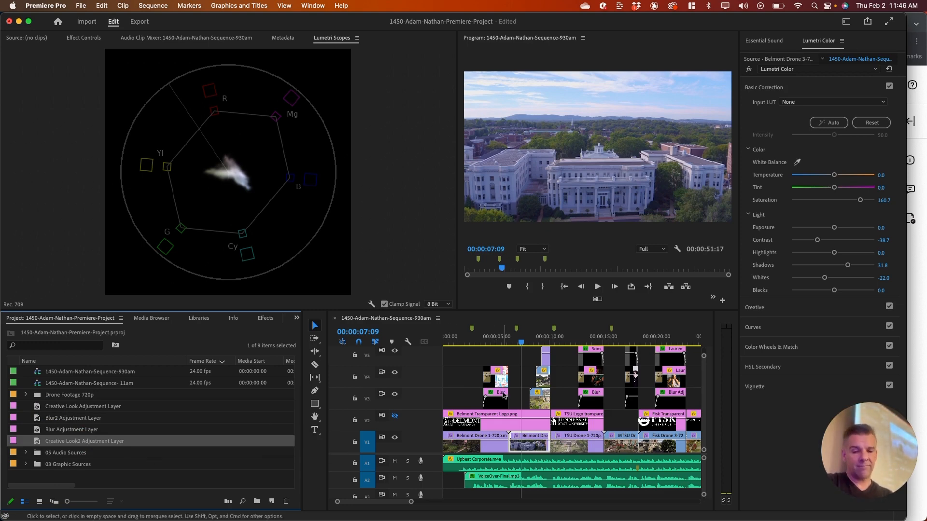
Inspect the blur adjustment layer beneath the Rock the Vote graphic at 00:00:05:00 and look over the full timeline.
{"action": "left_click", "coordinate": [495, 405]}
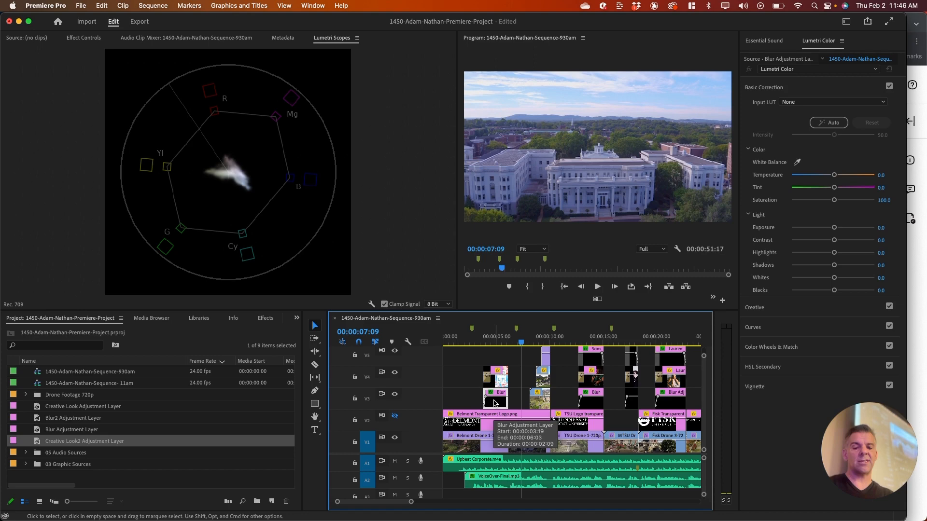
{"action": "left_click", "coordinate": [497, 342]}
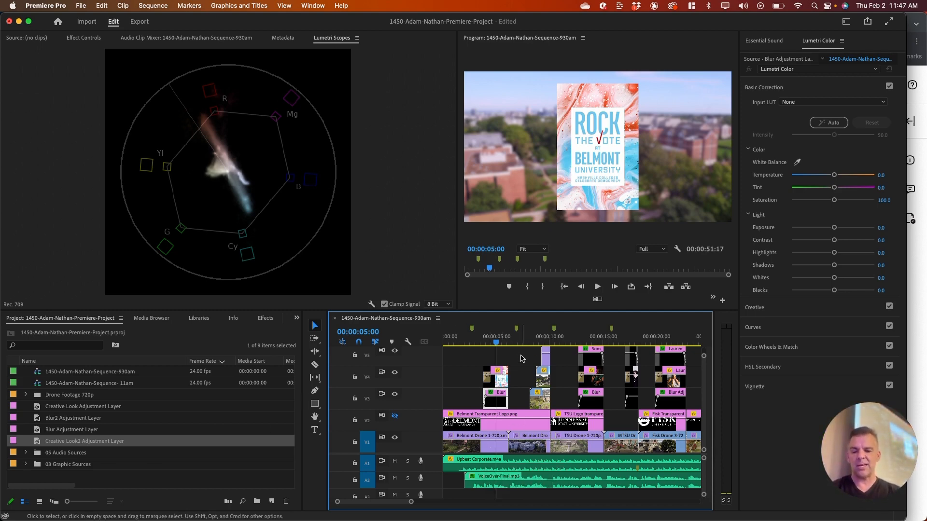
{"action": "key", "text": "grave"}
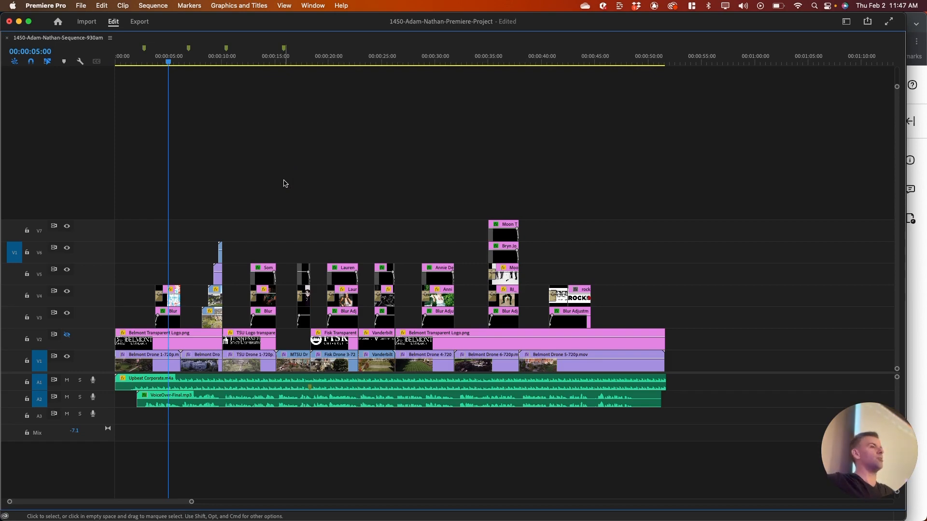
{"action": "key", "text": "grave"}
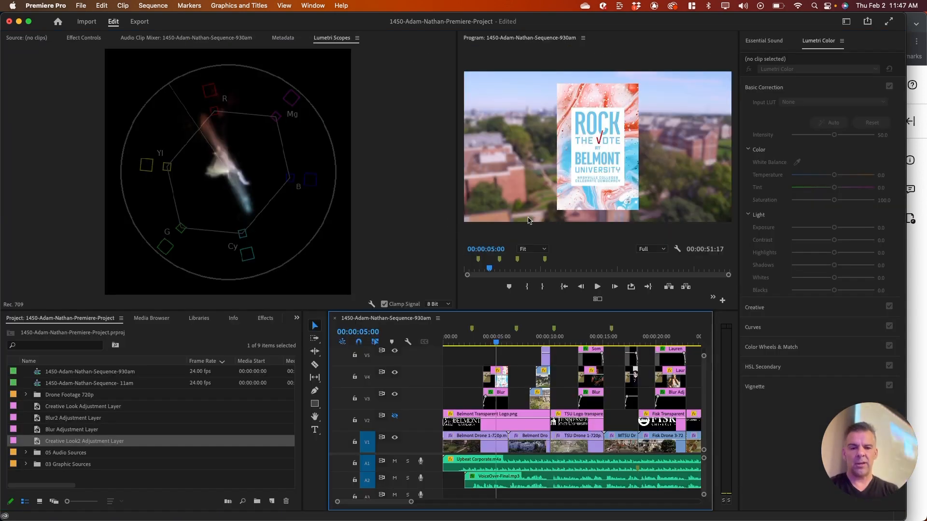
Maximize the timeline and toggle all track heights between minimized and expanded, leaving every track expanded.
{"action": "key", "text": "grave"}
{"action": "left_click", "coordinate": [360, 178]}
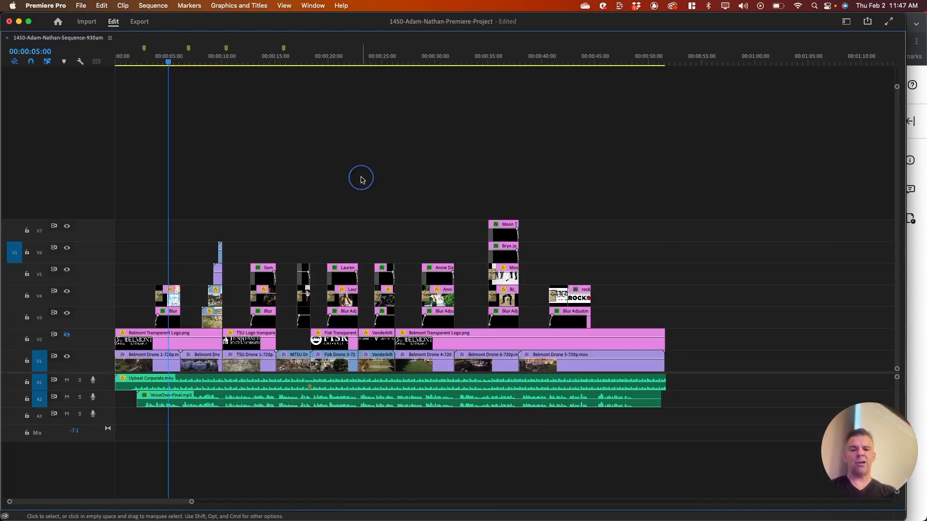
{"action": "key", "text": "shift+minus"}
{"action": "key", "text": "shift+equal"}
{"action": "key", "text": "shift+minus"}
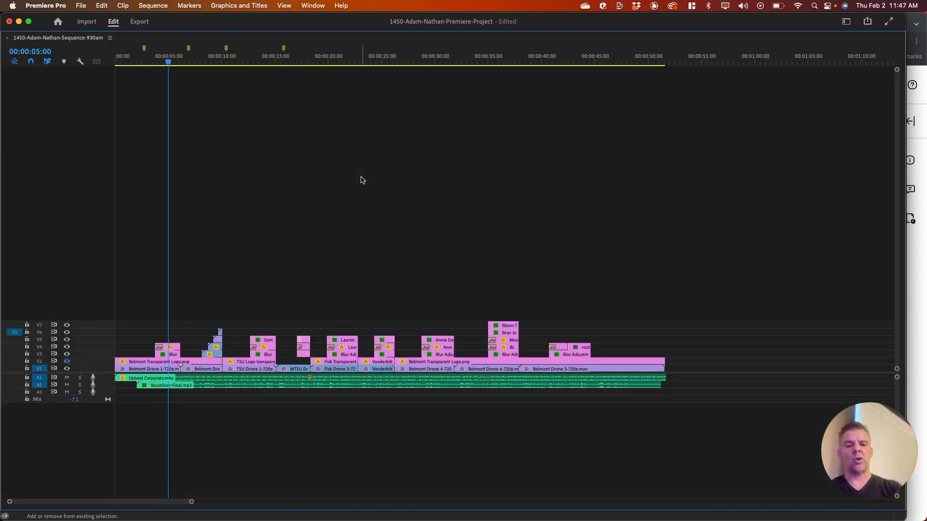
{"action": "key", "text": "shift+equal"}
{"action": "key", "text": "shift+minus"}
{"action": "key", "text": "shift+equal"}
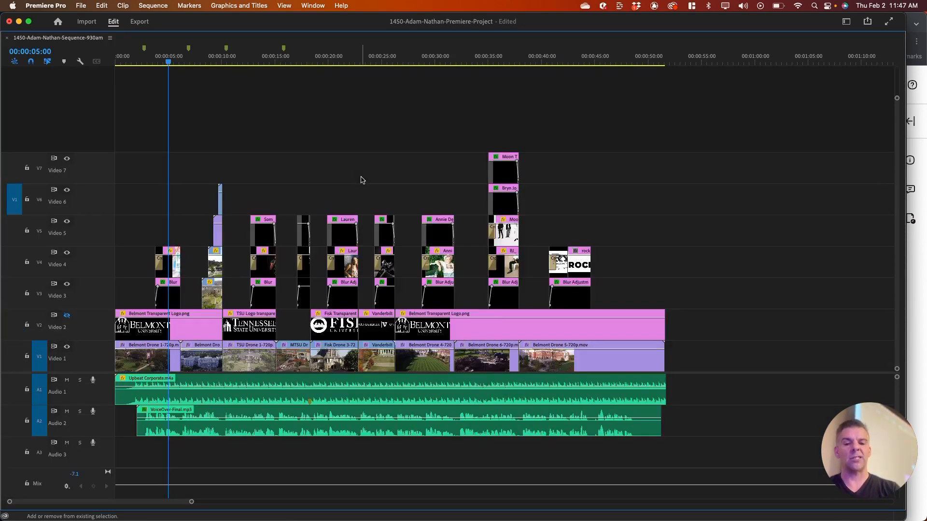
{"action": "key", "text": "shift+minus"}
{"action": "key", "text": "shift+equal"}
{"action": "key", "text": "shift+minus"}
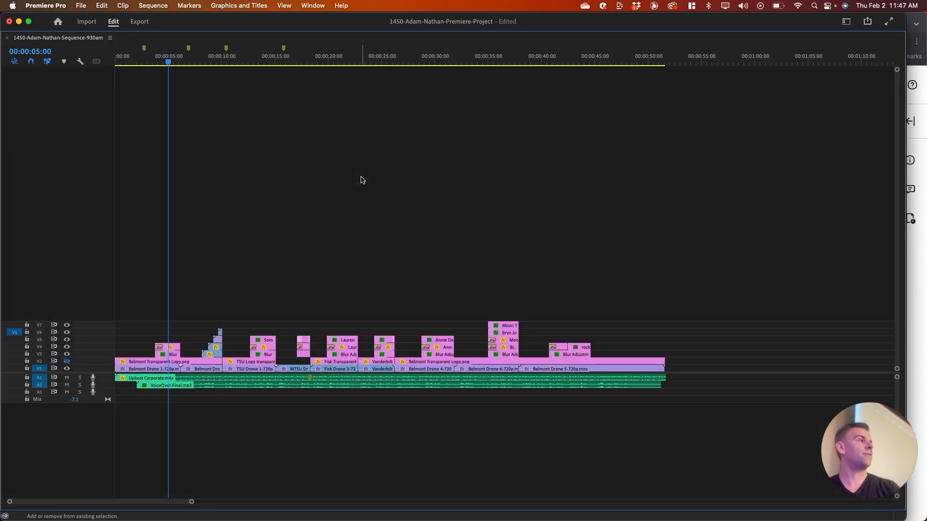
{"action": "key", "text": "shift+equal"}
{"action": "key", "text": "shift+minus"}
{"action": "key", "text": "shift+equal"}
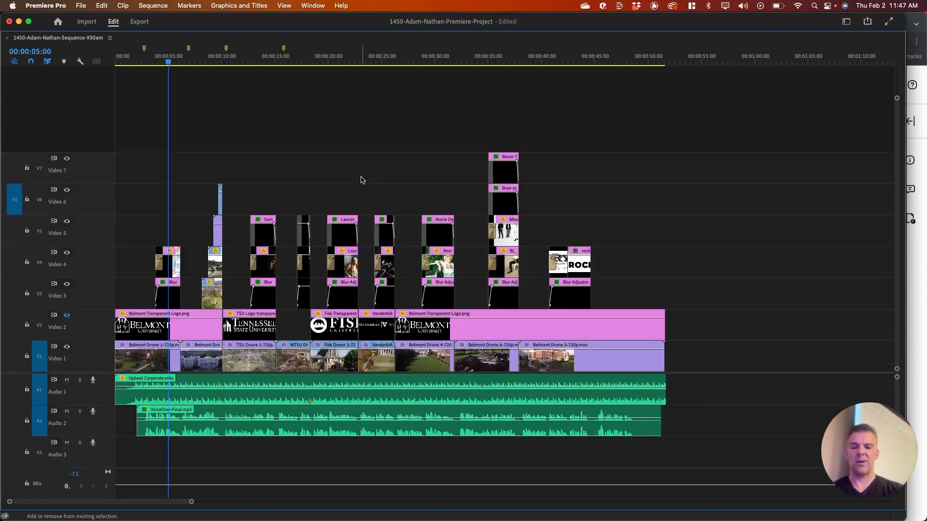
Place the Creative Look2 Adjustment Layer on Video 7 at the start of the sequence and select it in the expanded timeline.
{"action": "key", "text": "shift+minus"}
{"action": "key", "text": "grave"}
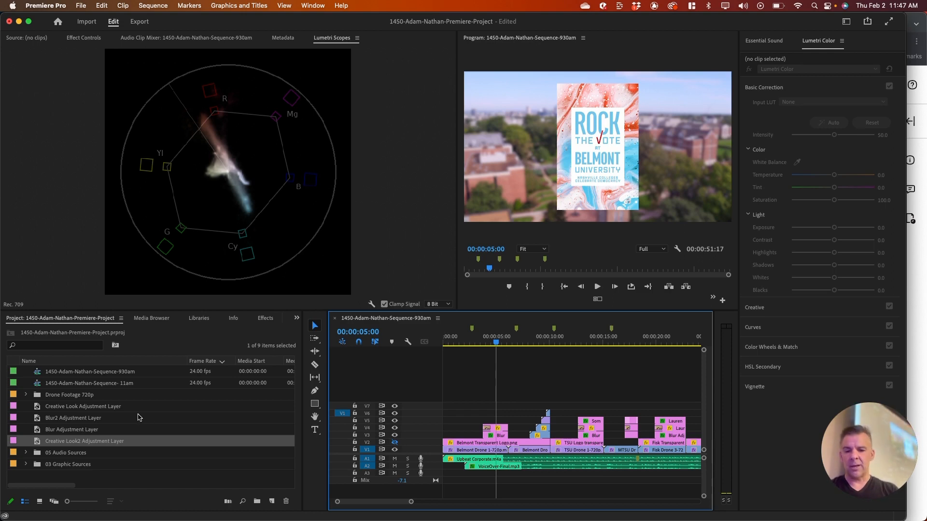
{"action": "left_click_drag", "start_coordinate": [38, 445], "coordinate": [437, 407]}
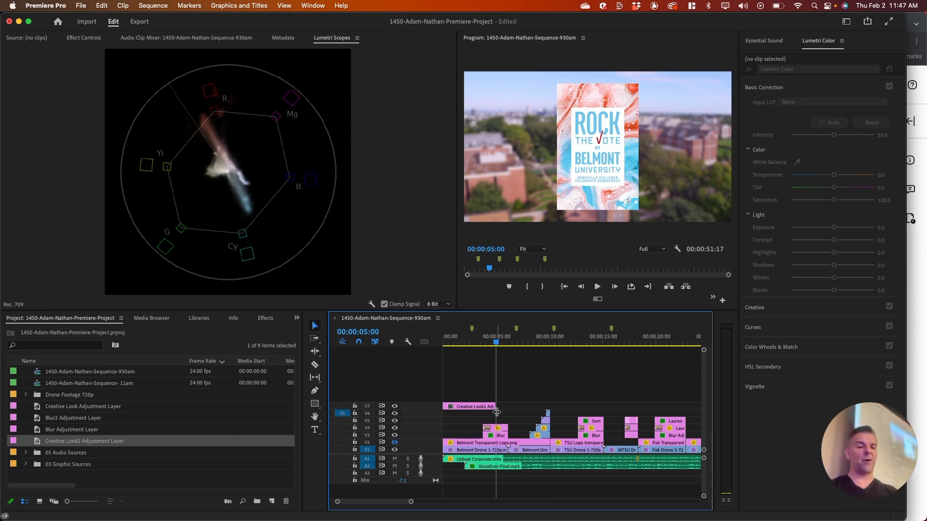
{"action": "key", "text": "grave"}
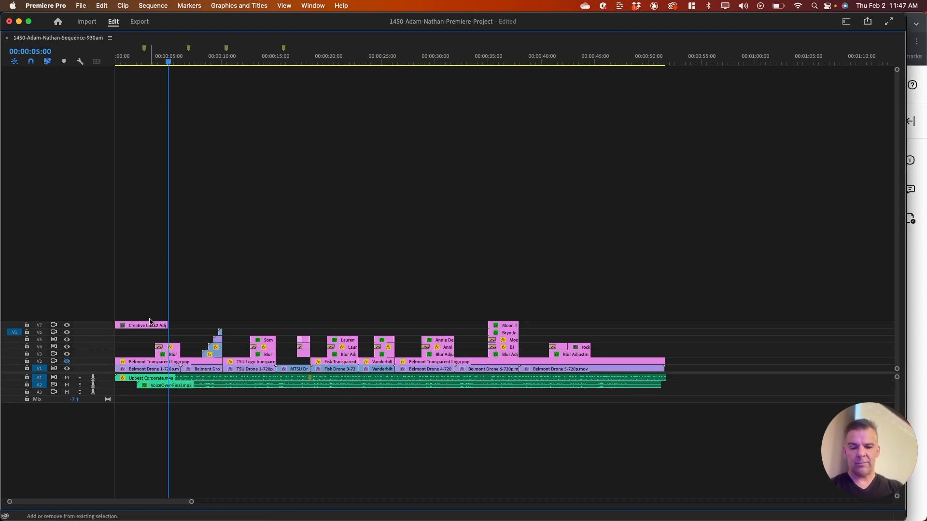
{"action": "key", "text": "shift+equal"}
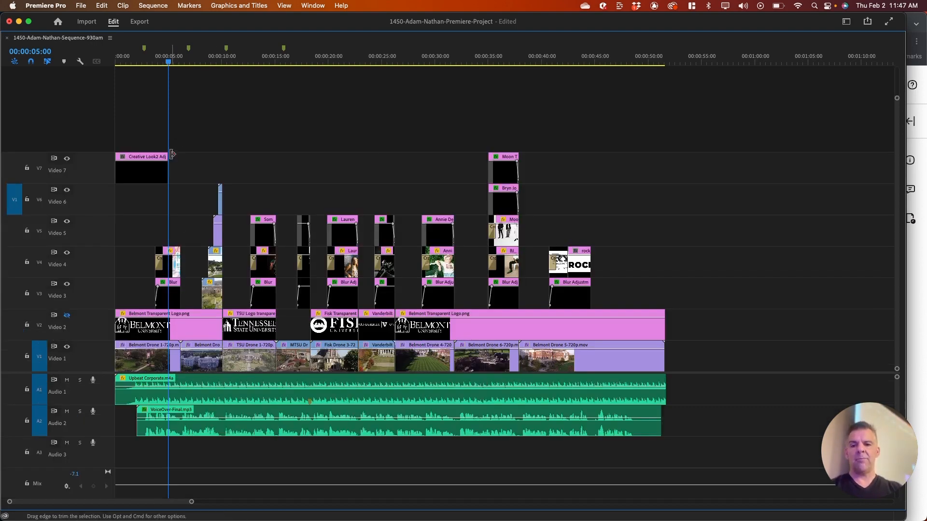
{"action": "left_click", "coordinate": [144, 170]}
{"action": "key", "text": "super+s"}
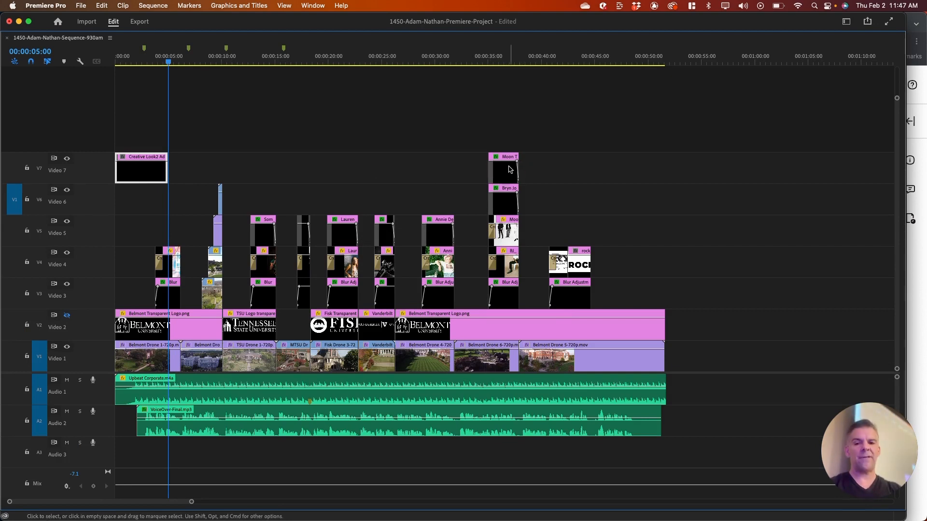
Move the Creative Look2 Adjustment Layer up onto a new video track, V8, above all other clips.
{"action": "left_click", "coordinate": [143, 175]}
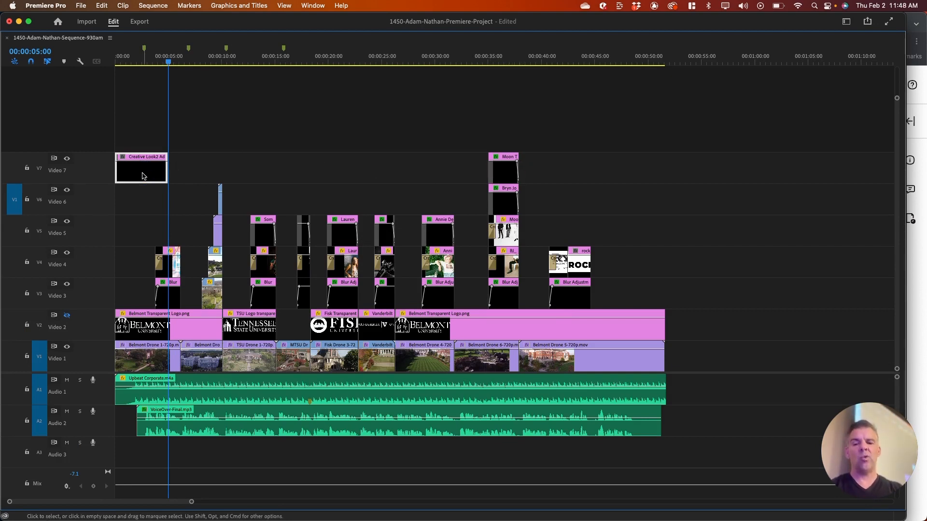
{"action": "key", "text": "alt+Down"}
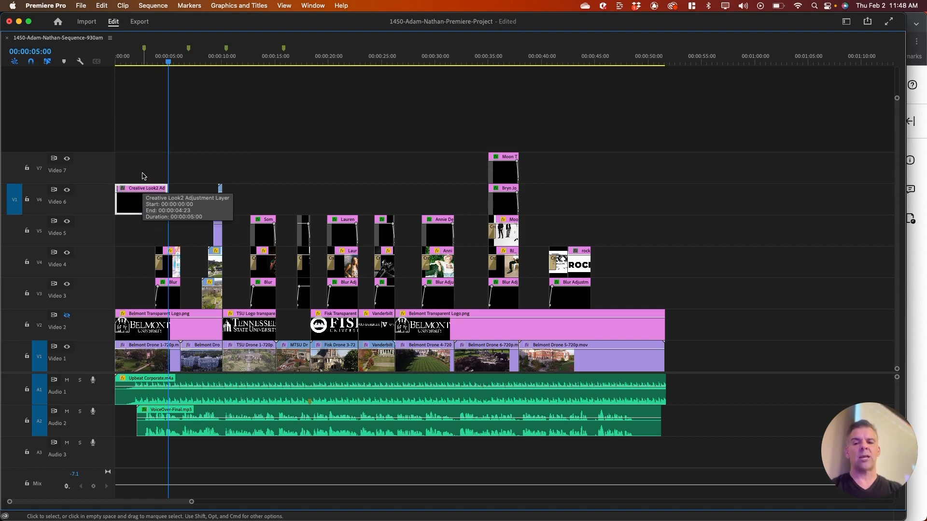
{"action": "key", "text": "alt+Up"}
{"action": "key", "text": "alt+Down"}
{"action": "key", "text": "alt+Up"}
{"action": "key", "text": "alt+Down"}
{"action": "key", "text": "alt+Up"}
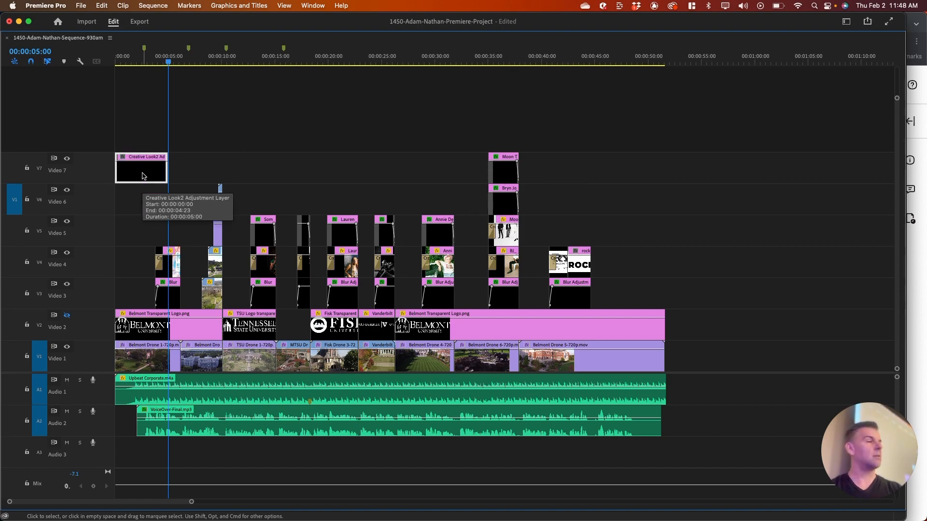
{"action": "key", "text": "alt+Down"}
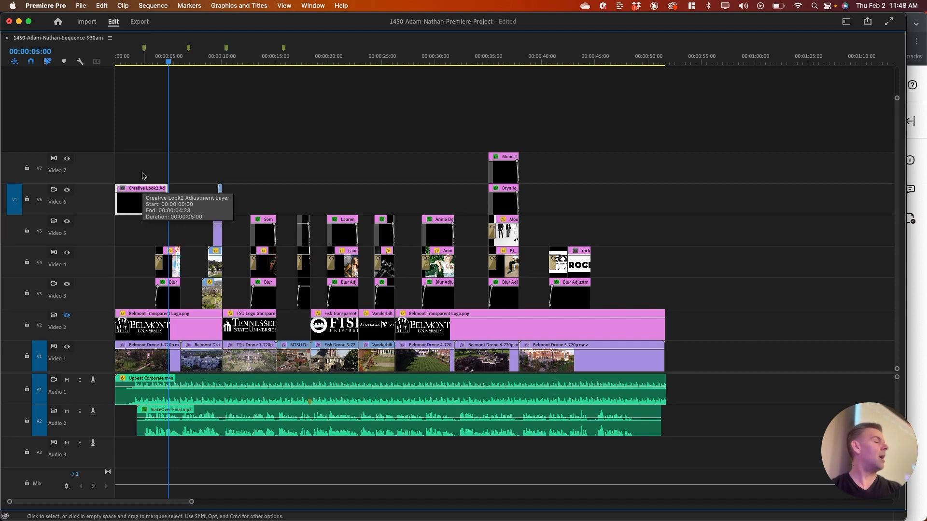
{"action": "key", "text": "alt+Up"}
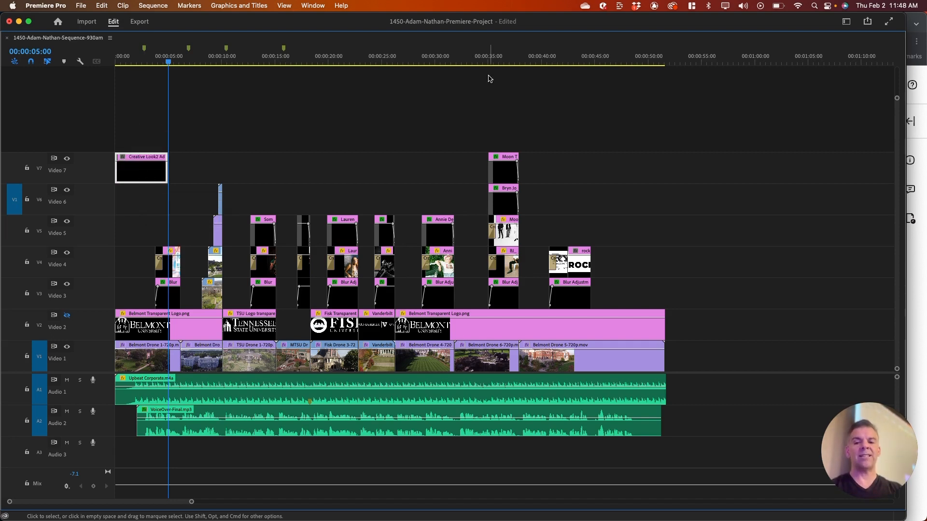
{"action": "key", "text": "alt+Up"}
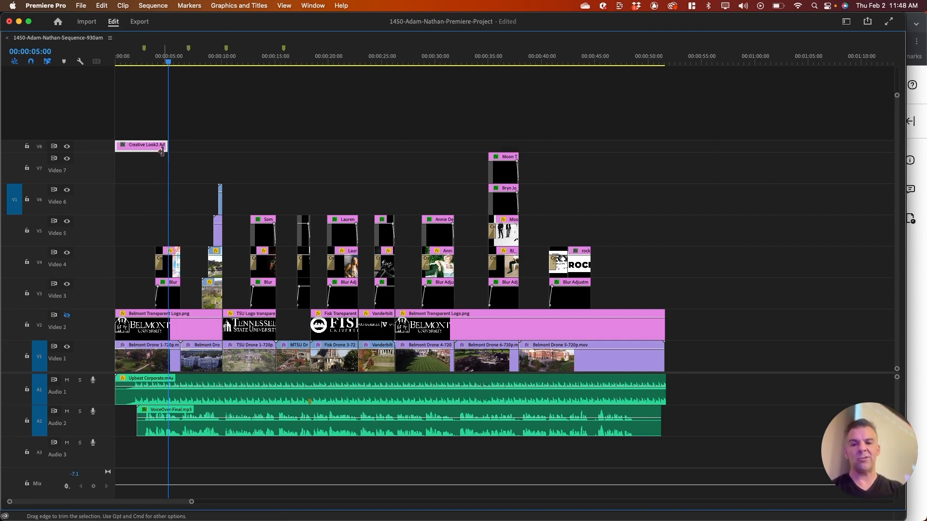
Extend the Creative Look2 Adjustment Layer on V8 to the end of the sequence and restore the full workspace layout.
{"action": "left_click_drag", "start_coordinate": [169, 146], "coordinate": [665, 150]}
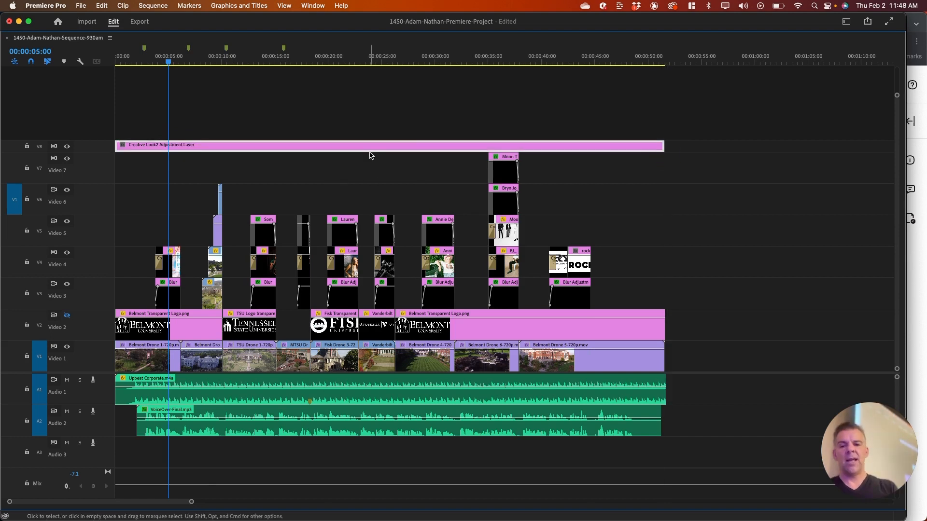
{"action": "left_click", "coordinate": [350, 146]}
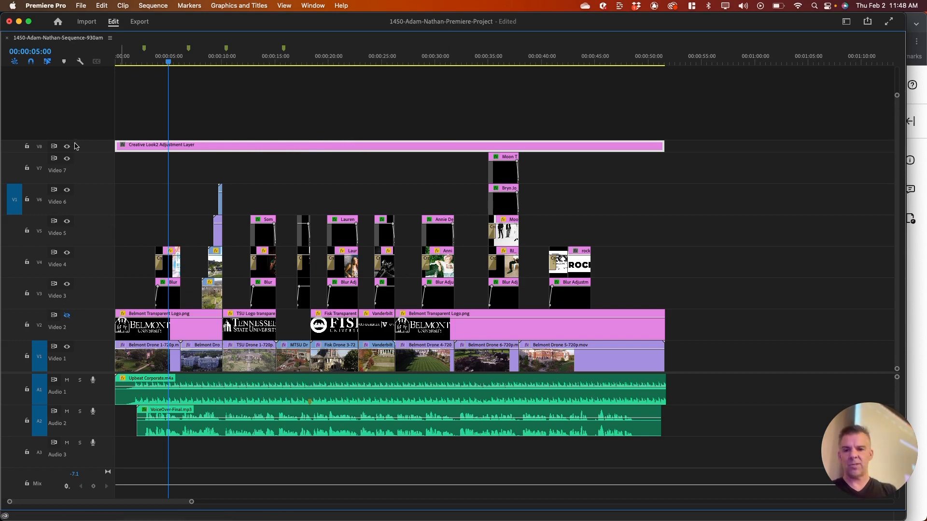
{"action": "key", "text": "grave"}
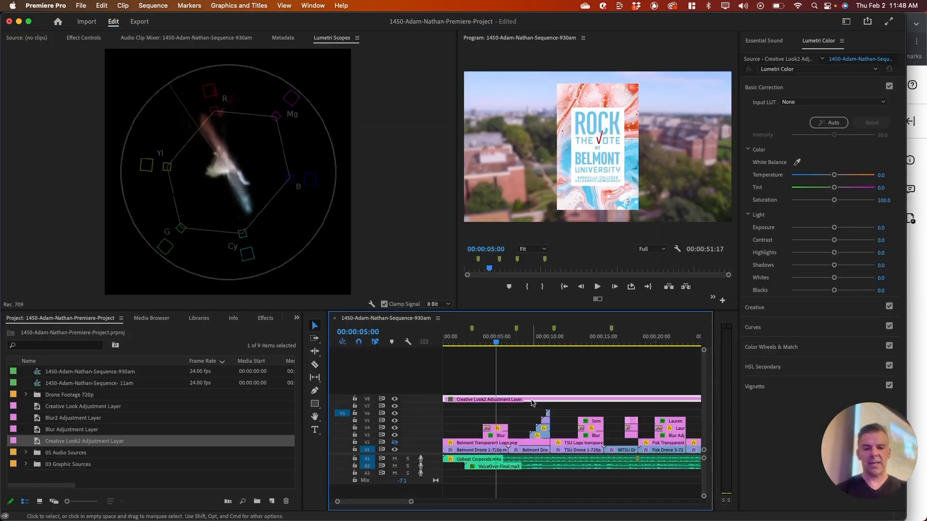
Select the Creative Look2 Adjustment Layer, collapse its Basic Correction settings and expand the Creative settings in Lumetri Color.
{"action": "left_click", "coordinate": [555, 382]}
{"action": "left_click", "coordinate": [520, 402]}
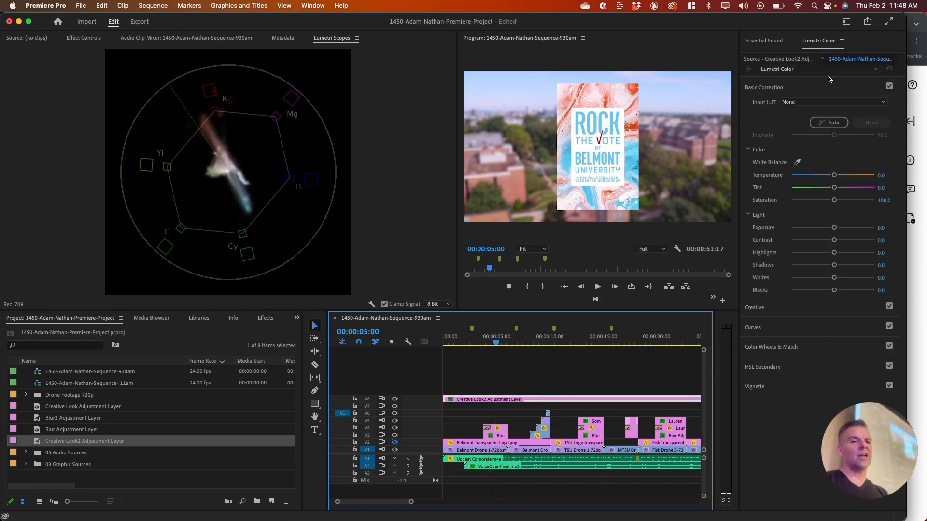
{"action": "left_click", "coordinate": [777, 90]}
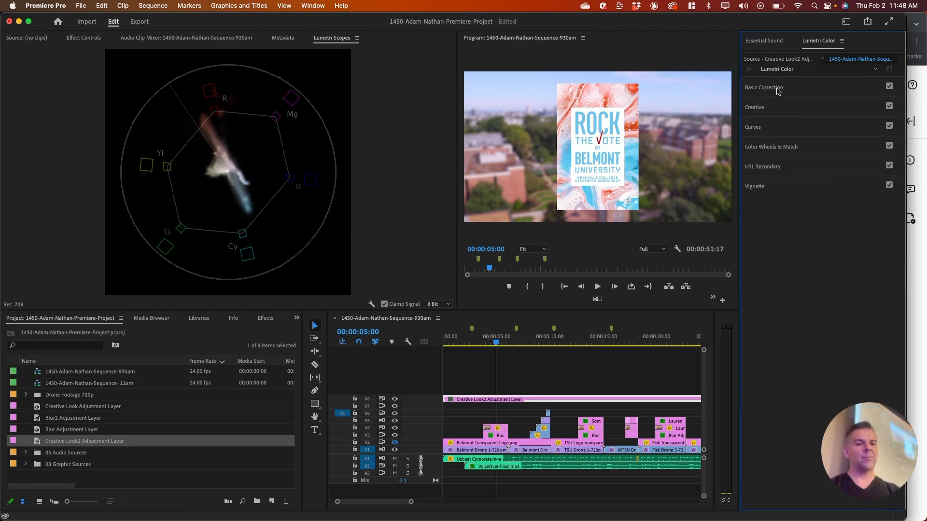
{"action": "left_click", "coordinate": [777, 90]}
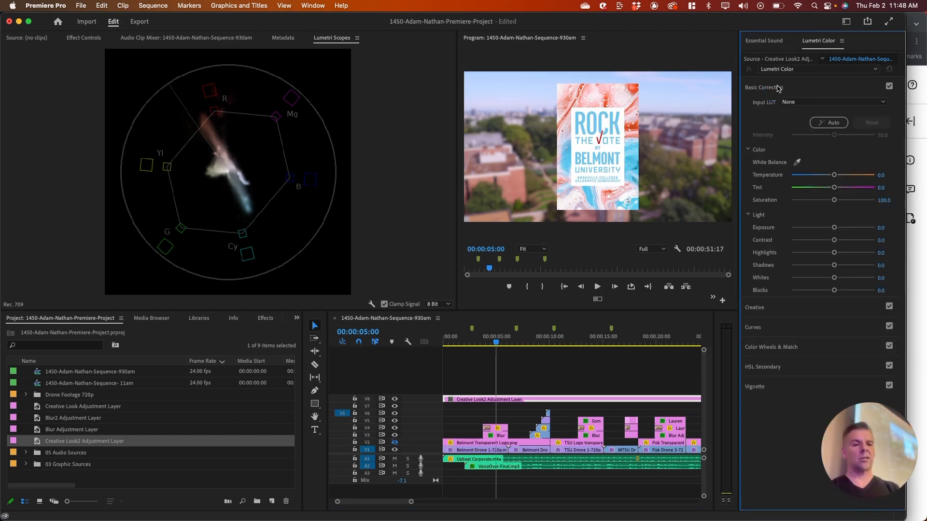
{"action": "left_click", "coordinate": [778, 88]}
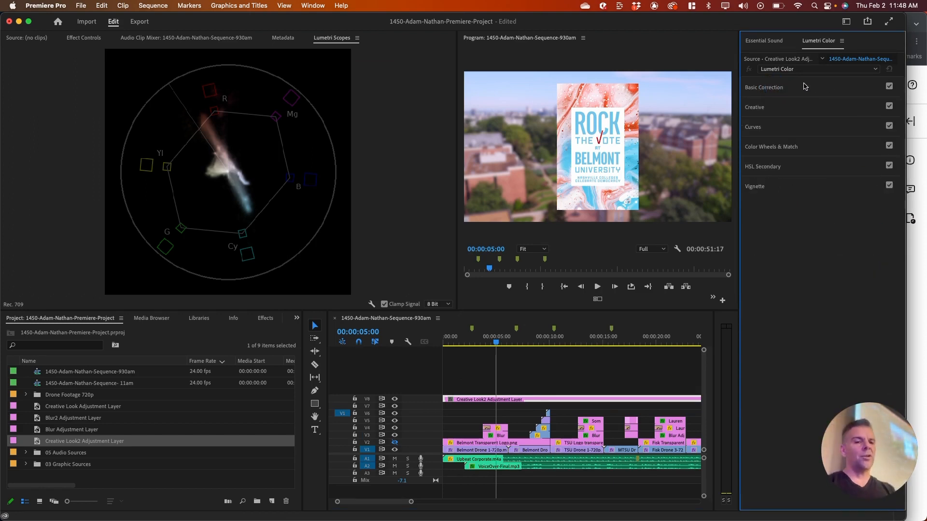
{"action": "left_click", "coordinate": [764, 107]}
{"action": "left_click", "coordinate": [764, 107]}
{"action": "left_click", "coordinate": [763, 107]}
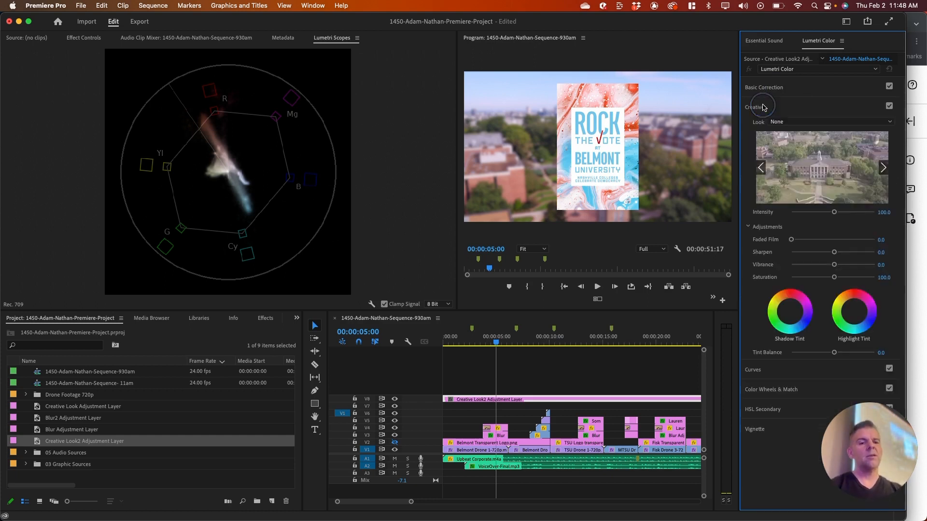
{"action": "left_click", "coordinate": [763, 107]}
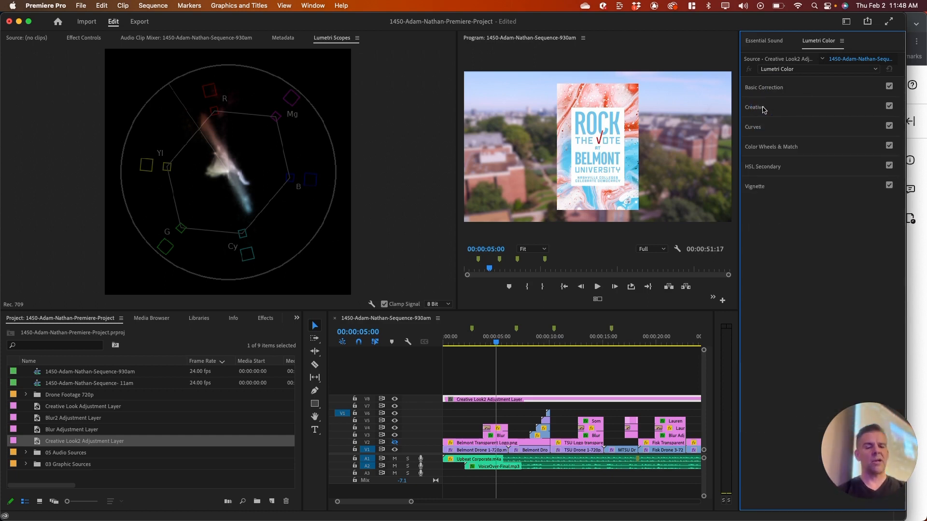
{"action": "left_click", "coordinate": [764, 108]}
Turn the Video 2 logo track's output back on and move the playhead to the multi-clip split screen at 00:00:09:02.
{"action": "left_click", "coordinate": [532, 339]}
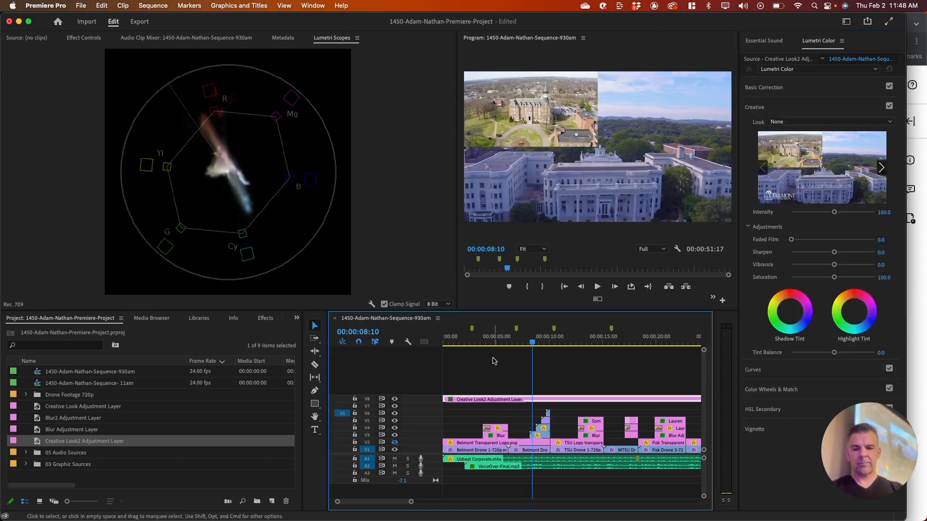
{"action": "left_click", "coordinate": [395, 443]}
{"action": "left_click", "coordinate": [395, 442]}
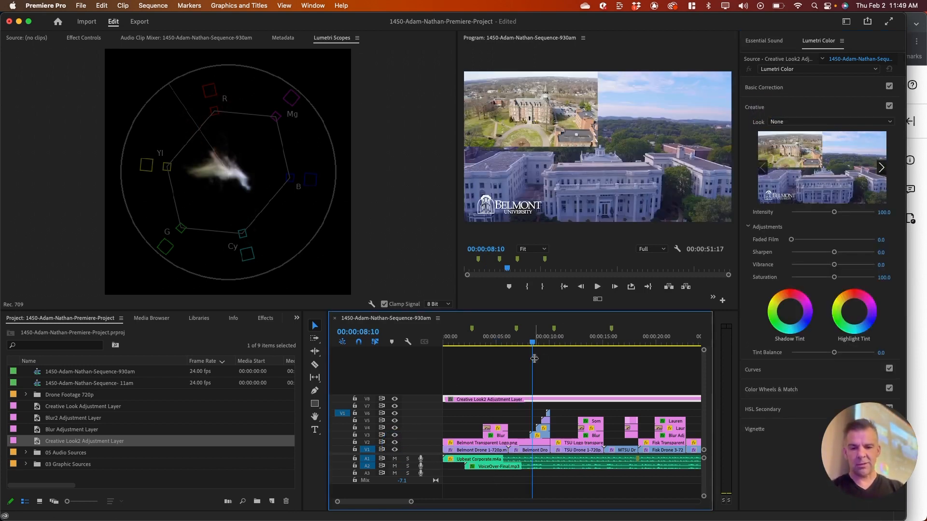
{"action": "left_click", "coordinate": [395, 443]}
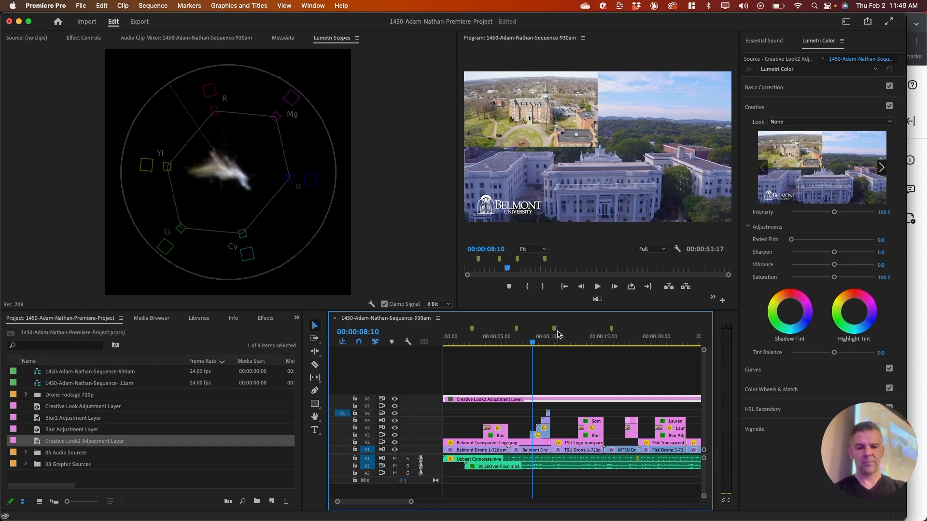
{"action": "mouse_move", "coordinate": [544, 339]}
{"action": "left_mouse_down"}
{"action": "mouse_move", "coordinate": [620, 343]}
{"action": "mouse_move", "coordinate": [522, 342]}
{"action": "mouse_move", "coordinate": [539, 343]}
{"action": "left_mouse_up"}
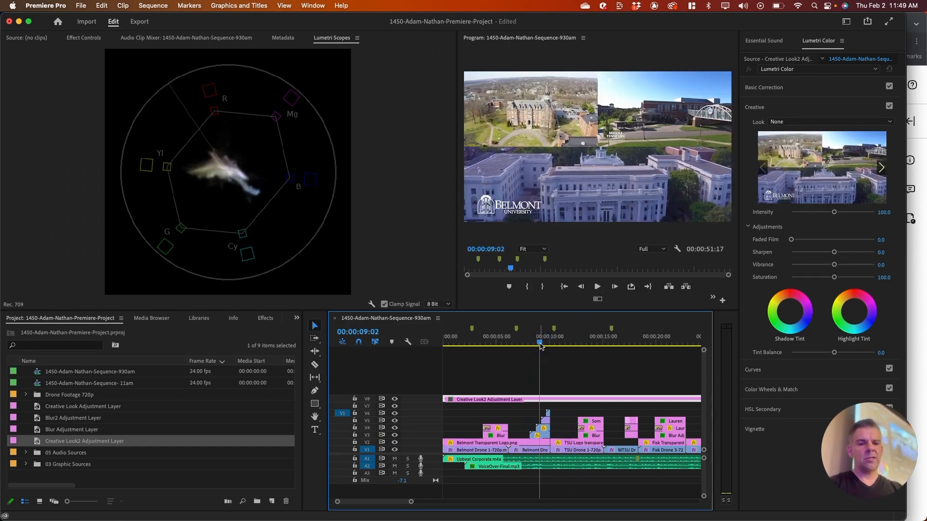
Browse the creative looks in a widened preview and apply Kodak 5218 Kodak 2383 (by Adobe) to the adjustment layer.
{"action": "left_click", "coordinate": [803, 105]}
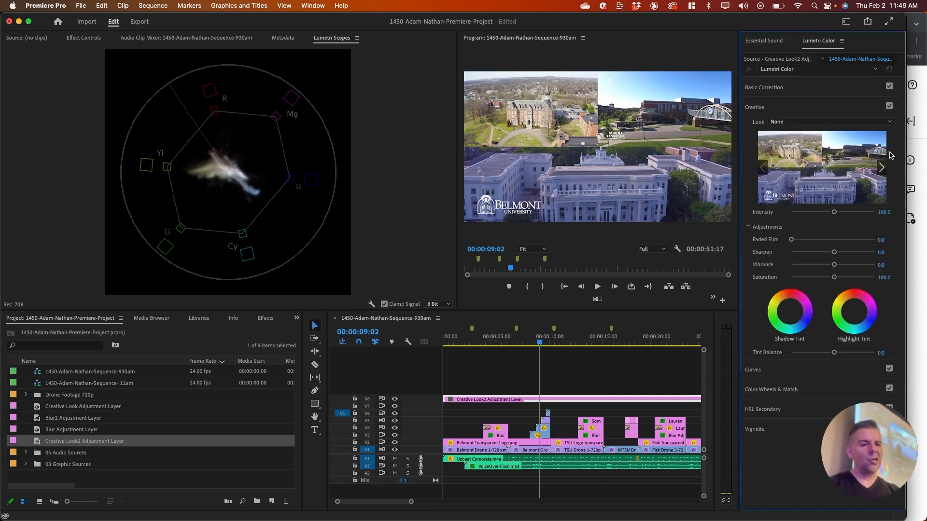
{"action": "left_click", "coordinate": [831, 122]}
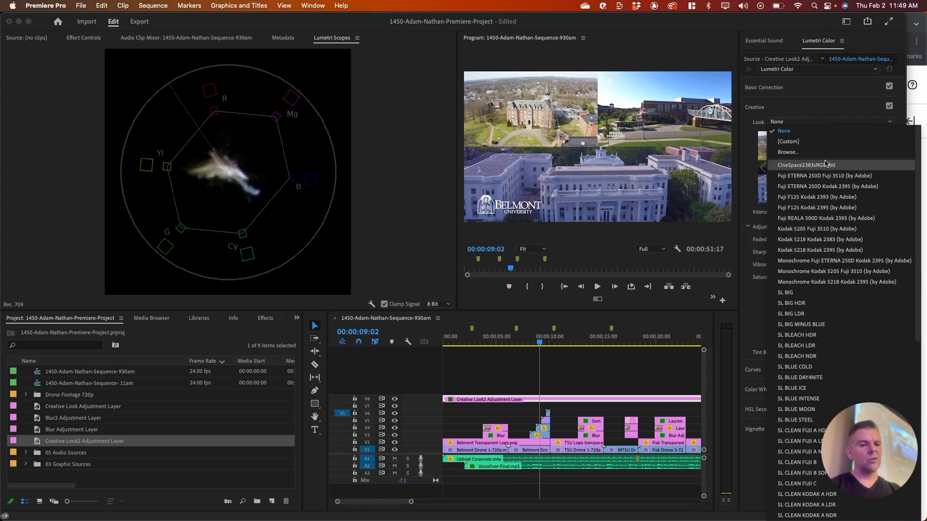
{"action": "left_click", "coordinate": [832, 118]}
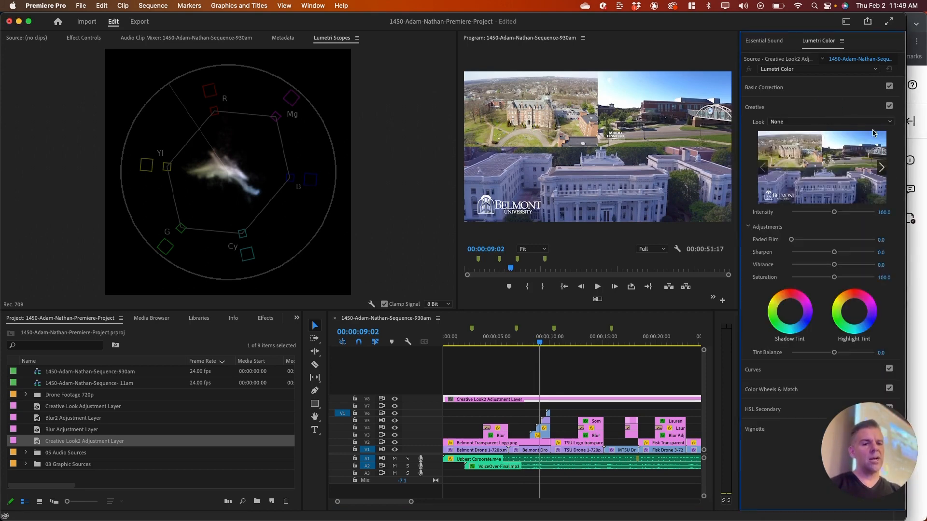
{"action": "left_click", "coordinate": [882, 169]}
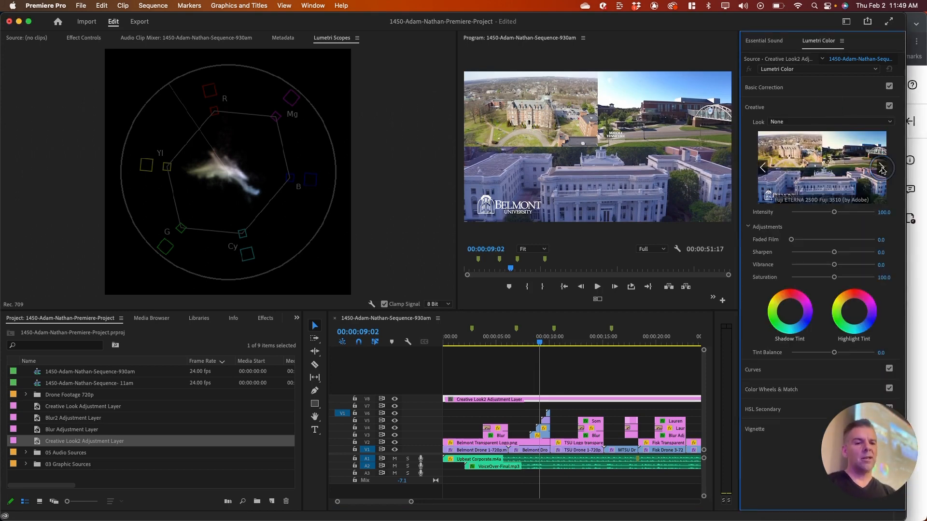
{"action": "left_click", "coordinate": [882, 169]}
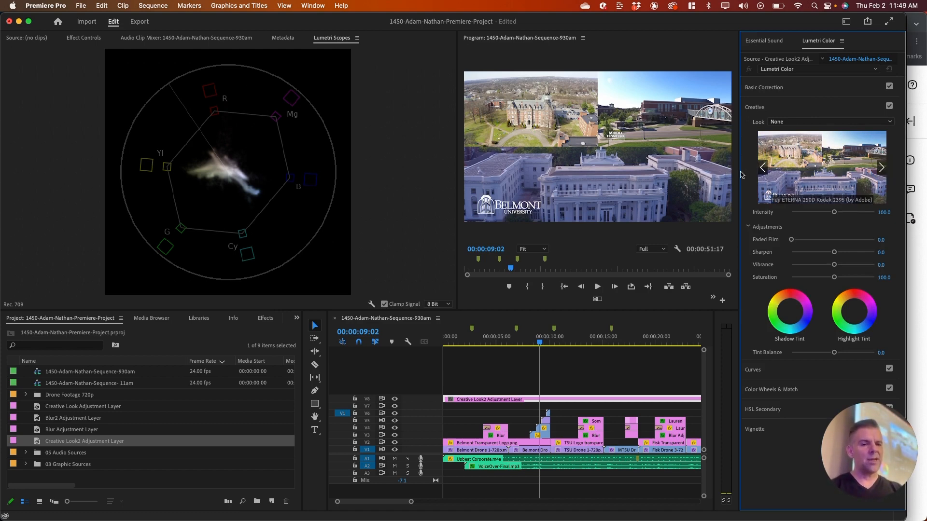
{"action": "left_click_drag", "start_coordinate": [739, 173], "coordinate": [694, 174]}
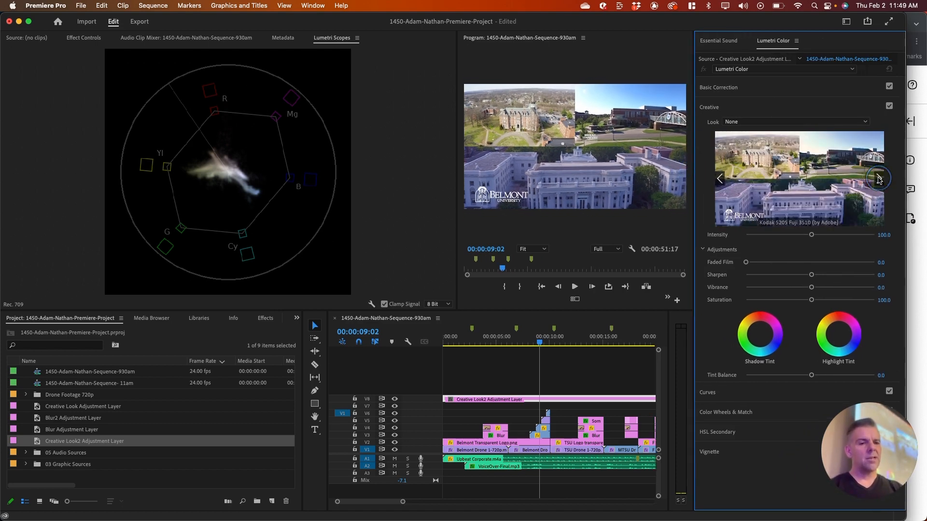
{"action": "left_click", "coordinate": [879, 179]}
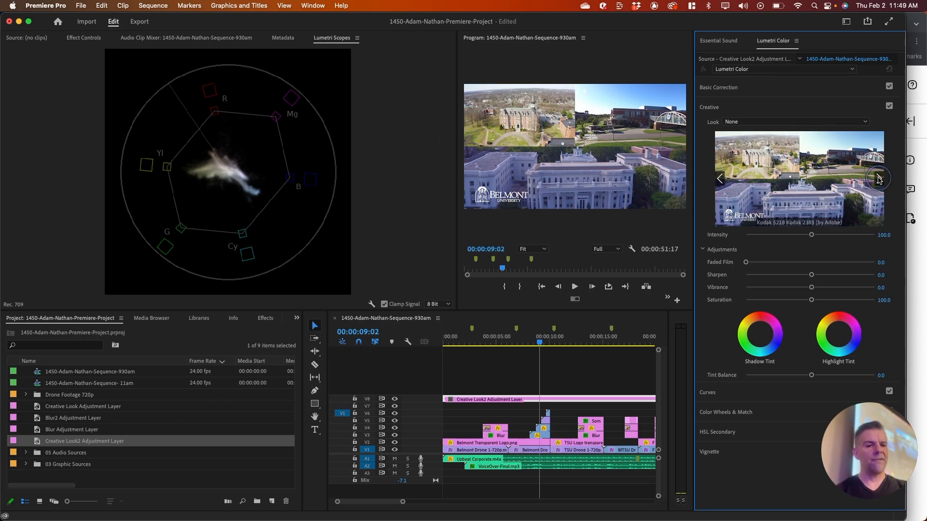
{"action": "left_click", "coordinate": [803, 177]}
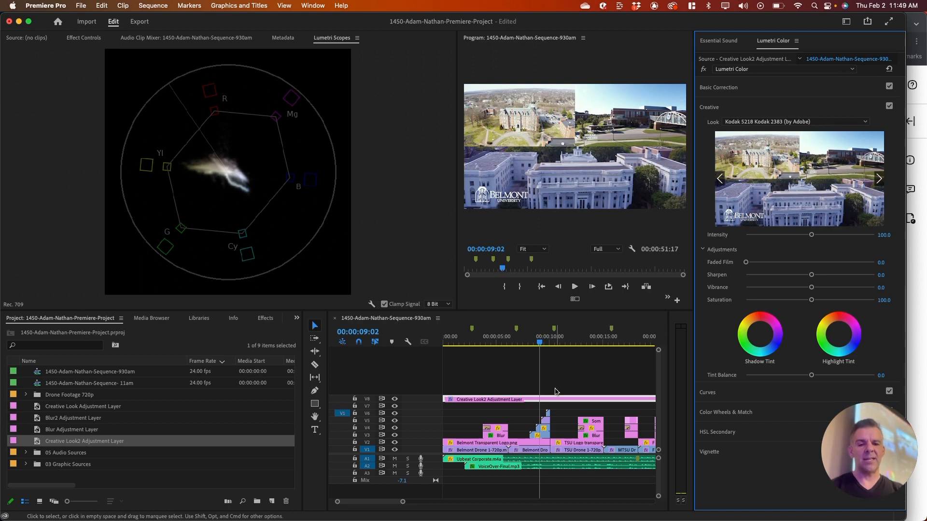
Browse past the monochrome looks and apply the SL BIG look to the Creative Look2 Adjustment Layer.
{"action": "left_click", "coordinate": [535, 395]}
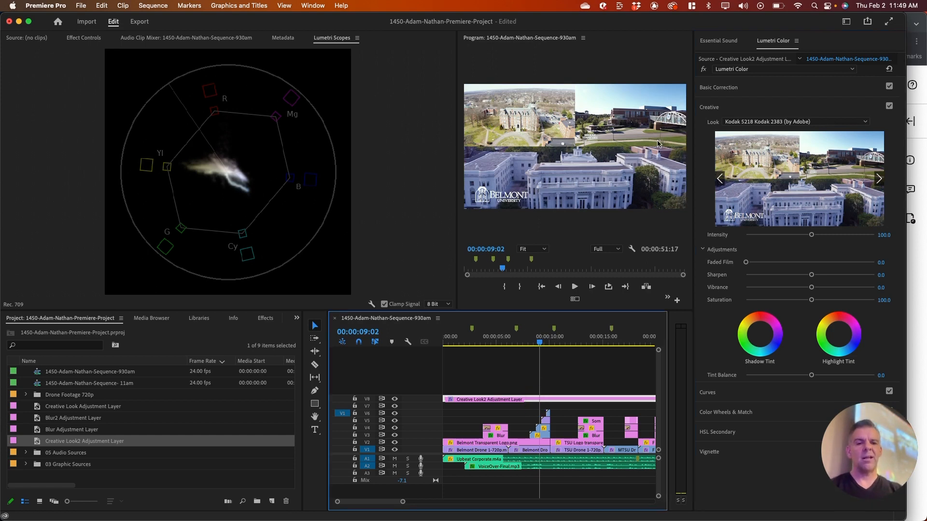
{"action": "left_click", "coordinate": [879, 179]}
{"action": "left_click", "coordinate": [879, 179]}
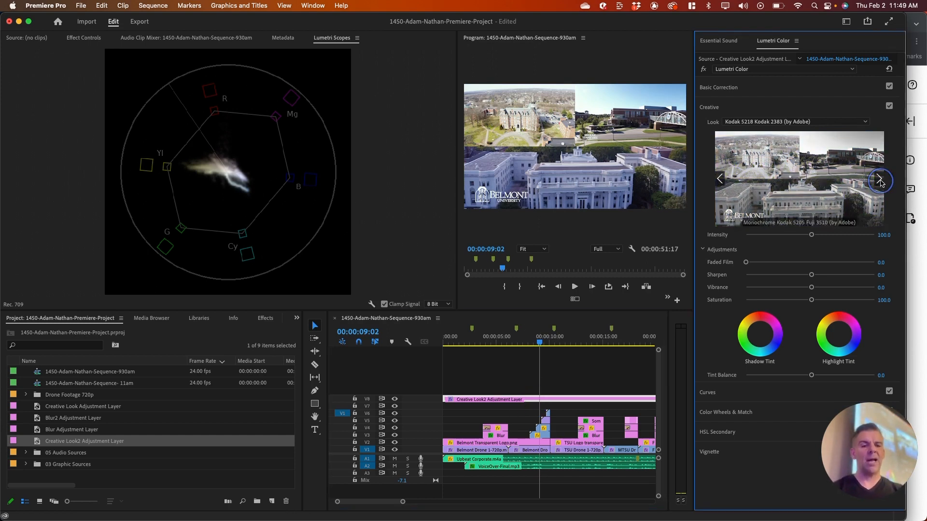
{"action": "left_click", "coordinate": [879, 179]}
{"action": "left_click", "coordinate": [807, 183]}
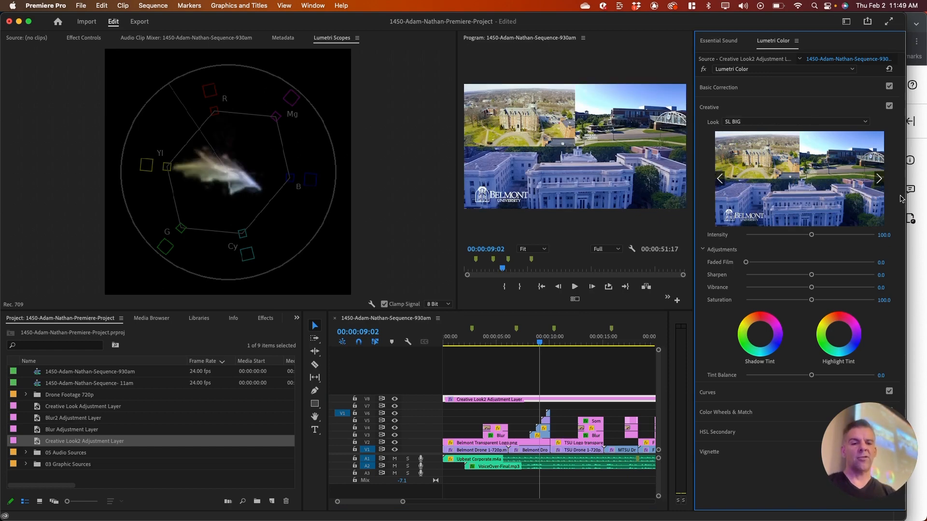
Browse forward through the SL creative looks and apply SL BIG MINUS BLUE followed by SL BLUE MOON to the adjustment layer.
{"action": "left_click", "coordinate": [879, 179]}
{"action": "left_click", "coordinate": [820, 176]}
{"action": "left_click", "coordinate": [878, 179]}
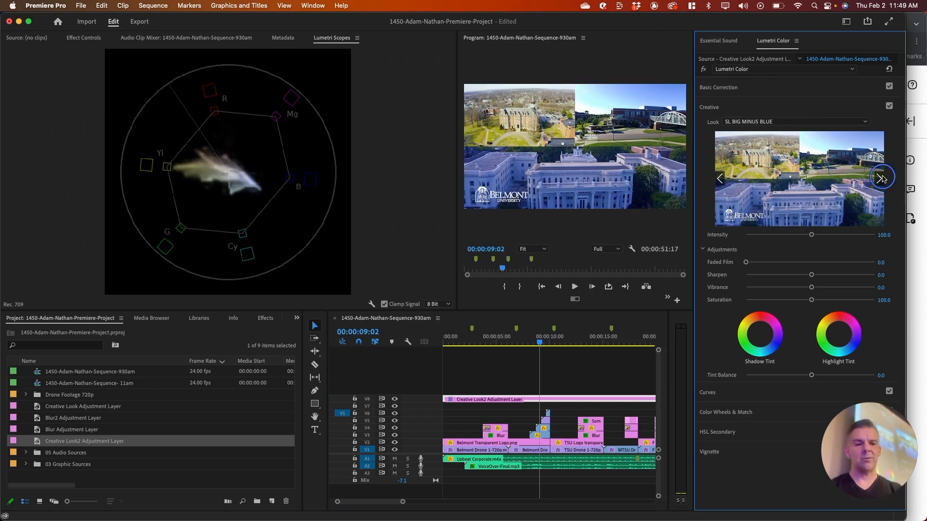
{"action": "left_click", "coordinate": [814, 172]}
{"action": "left_click", "coordinate": [879, 179]}
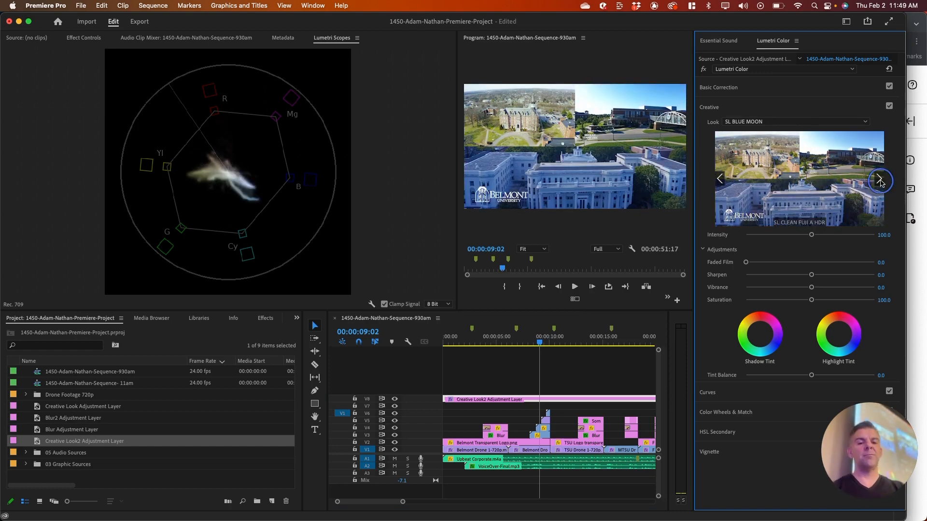
{"action": "left_click", "coordinate": [807, 181]}
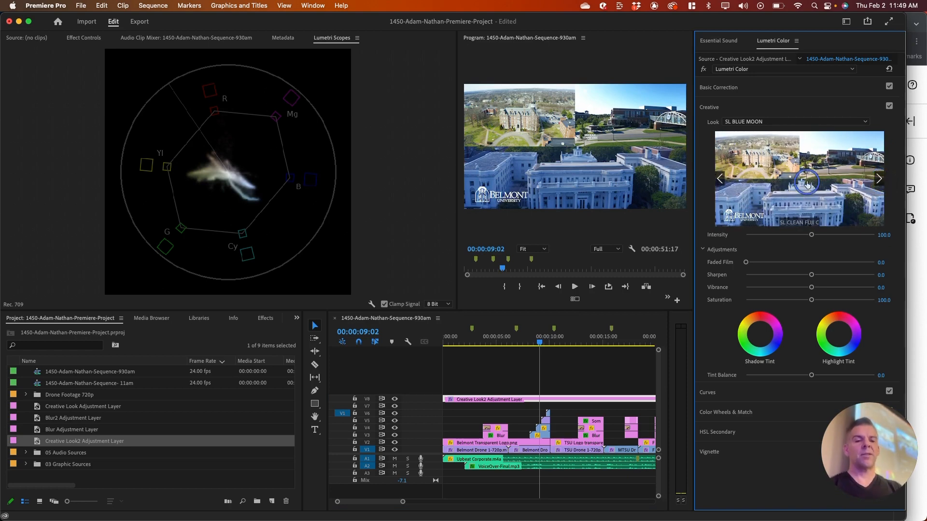
Browse further through the SL CLEAN looks and apply SL CLEAN KODAK B SOFT to the adjustment layer.
{"action": "left_click", "coordinate": [880, 180]}
{"action": "left_click", "coordinate": [880, 180]}
{"action": "left_click", "coordinate": [880, 180]}
{"action": "left_click", "coordinate": [880, 180]}
{"action": "left_click", "coordinate": [813, 185]}
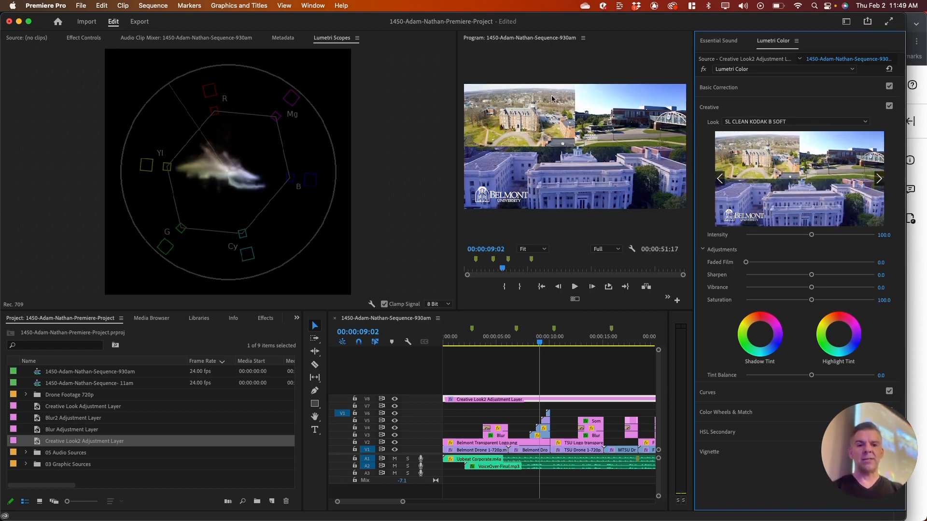
{"action": "left_click", "coordinate": [586, 341]}
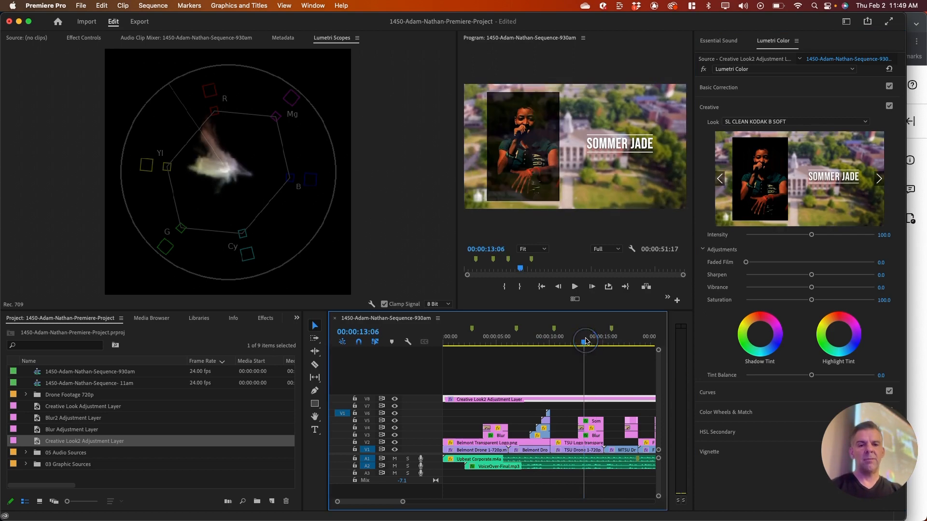
{"action": "left_click", "coordinate": [595, 338]}
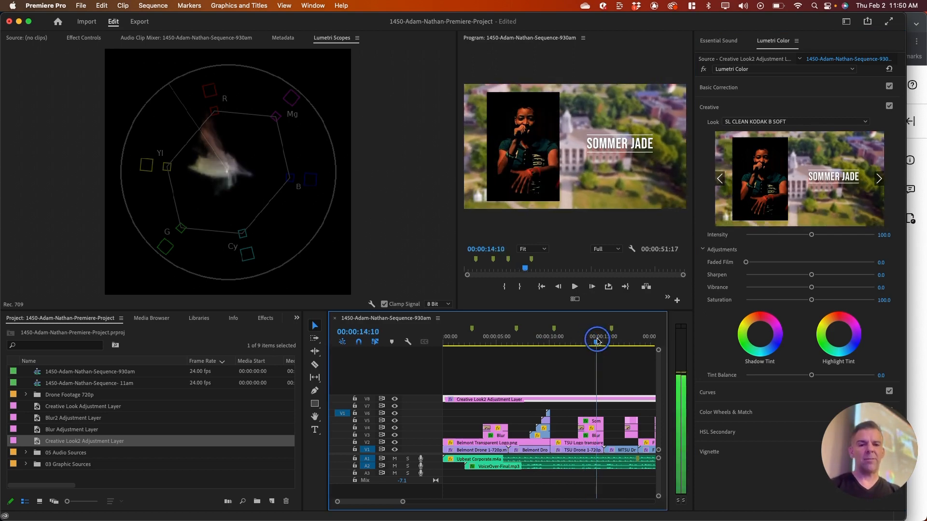
{"action": "left_click", "coordinate": [880, 179]}
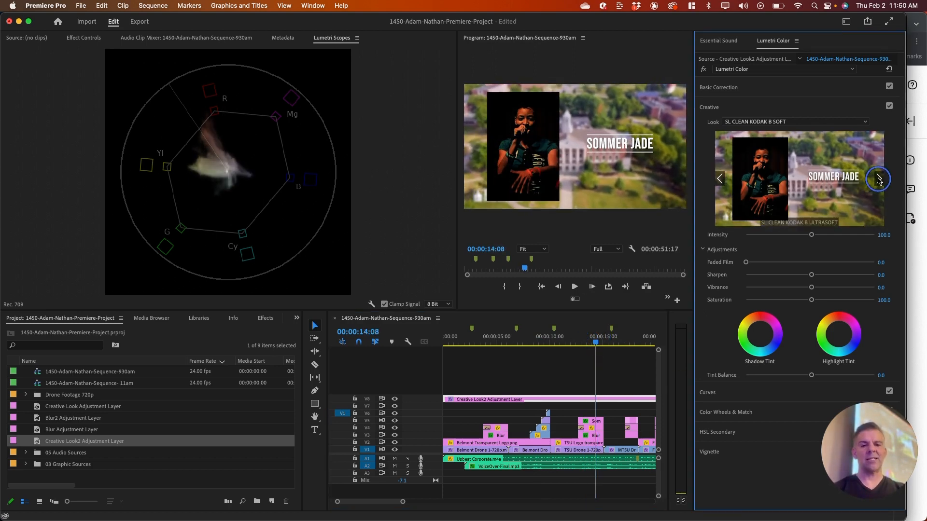
{"action": "left_click", "coordinate": [755, 122]}
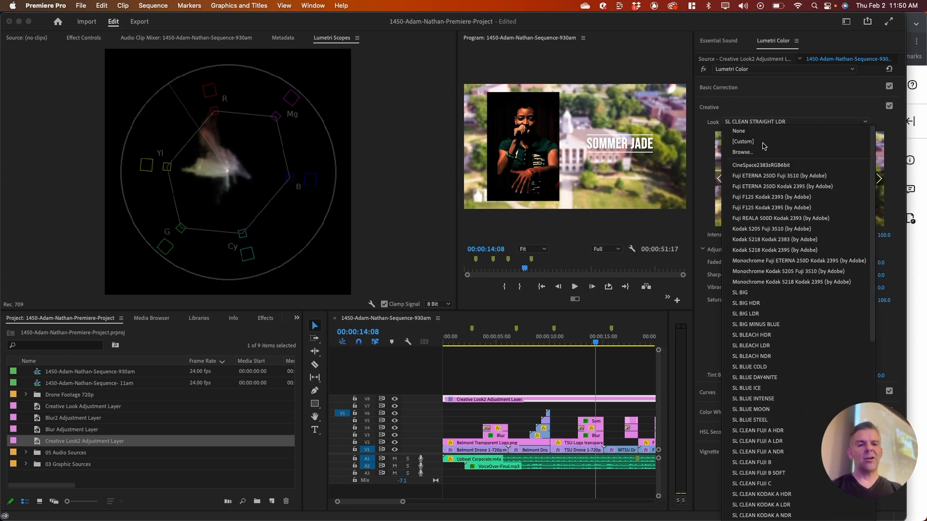
{"action": "left_click", "coordinate": [767, 218]}
{"action": "left_click", "coordinate": [718, 180]}
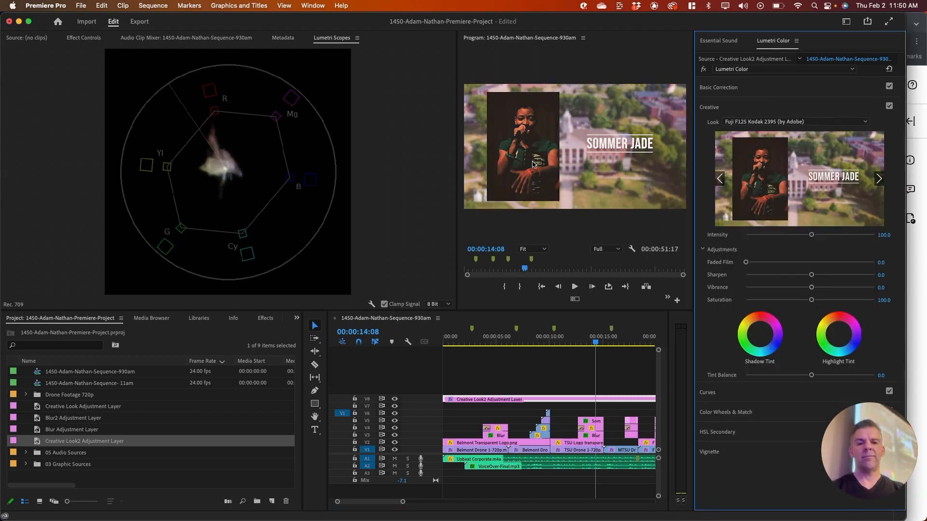
Set the creative look's Intensity to 82.4, Vibrance to 25.1 and Saturation to 76.4.
{"action": "left_click", "coordinate": [758, 107]}
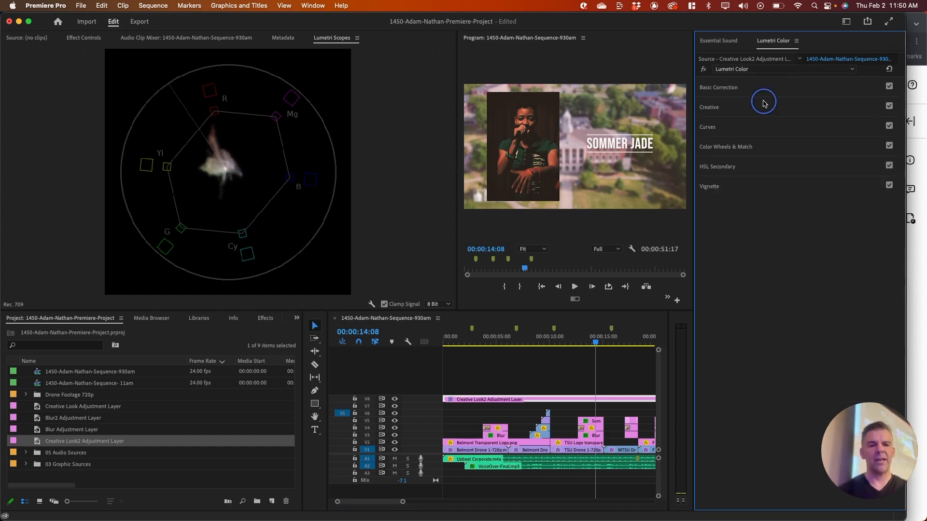
{"action": "left_click", "coordinate": [734, 107]}
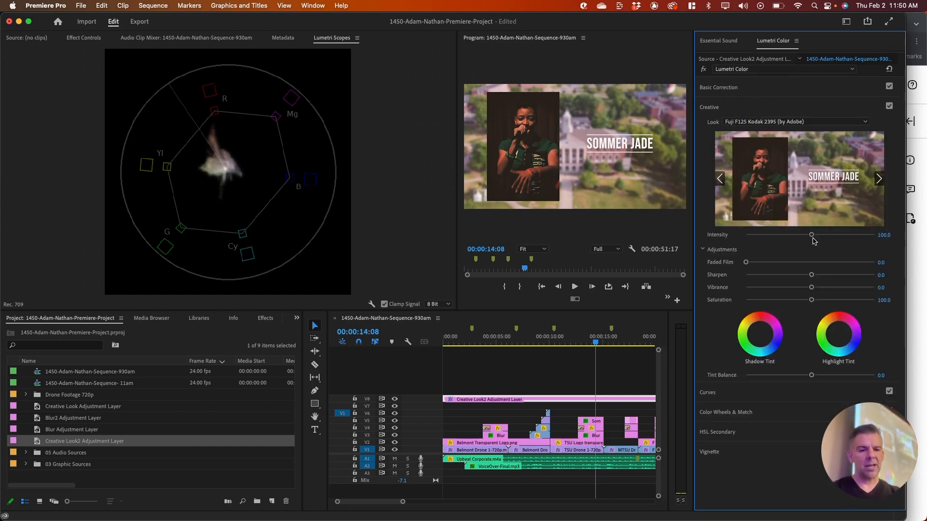
{"action": "left_click_drag", "start_coordinate": [811, 235], "coordinate": [798, 235]}
{"action": "mouse_move", "coordinate": [745, 262]}
{"action": "left_mouse_down"}
{"action": "mouse_move", "coordinate": [827, 264]}
{"action": "mouse_move", "coordinate": [746, 263]}
{"action": "left_mouse_up"}
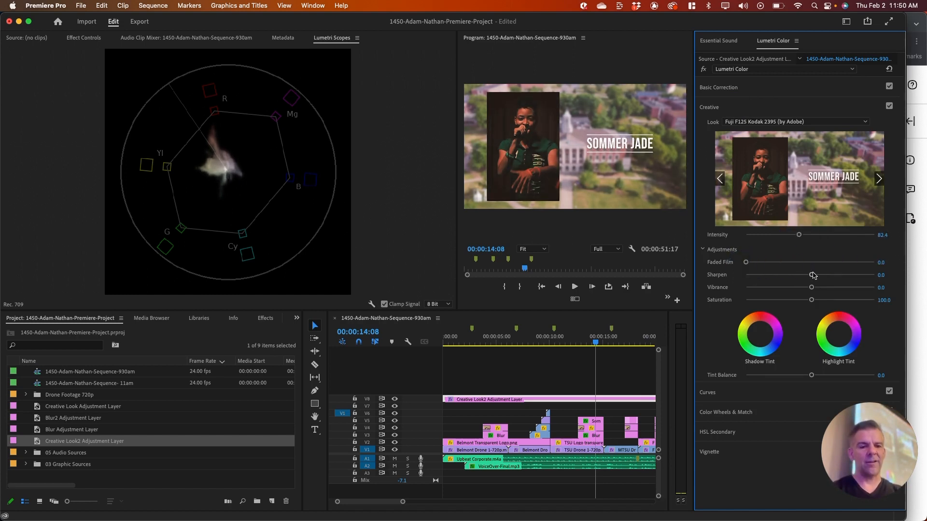
{"action": "left_click_drag", "start_coordinate": [812, 290], "coordinate": [794, 303]}
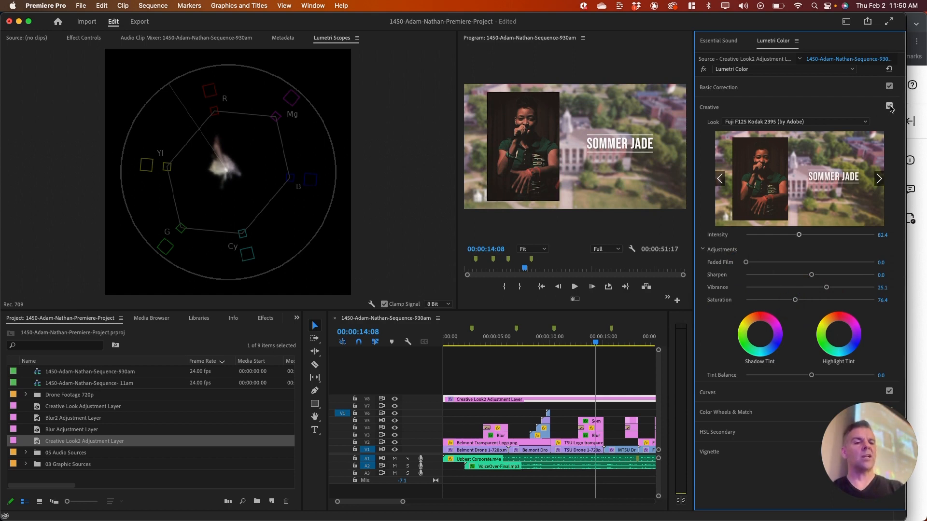
Toggle the Creative section off and on to compare the image with and without the look, then collapse the section.
{"action": "left_click", "coordinate": [889, 106]}
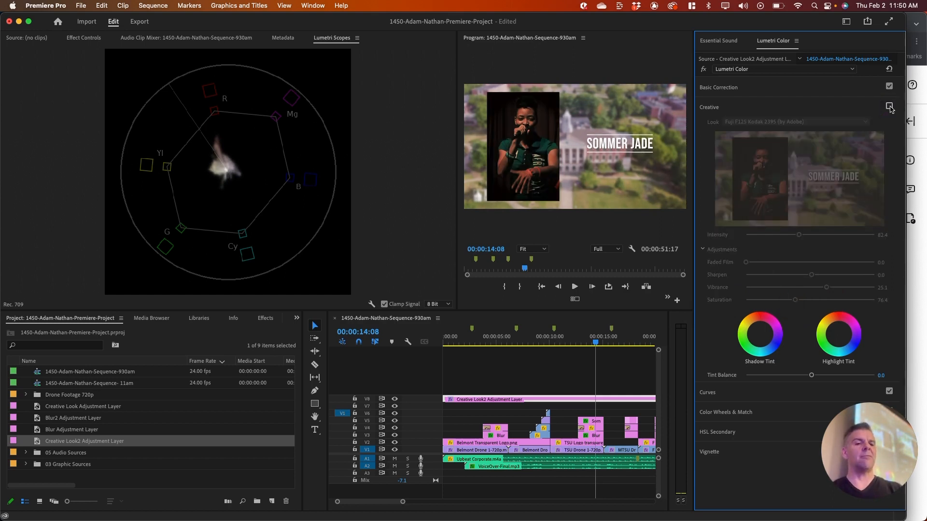
{"action": "left_click", "coordinate": [890, 107]}
{"action": "left_click", "coordinate": [889, 106]}
{"action": "left_click", "coordinate": [889, 106]}
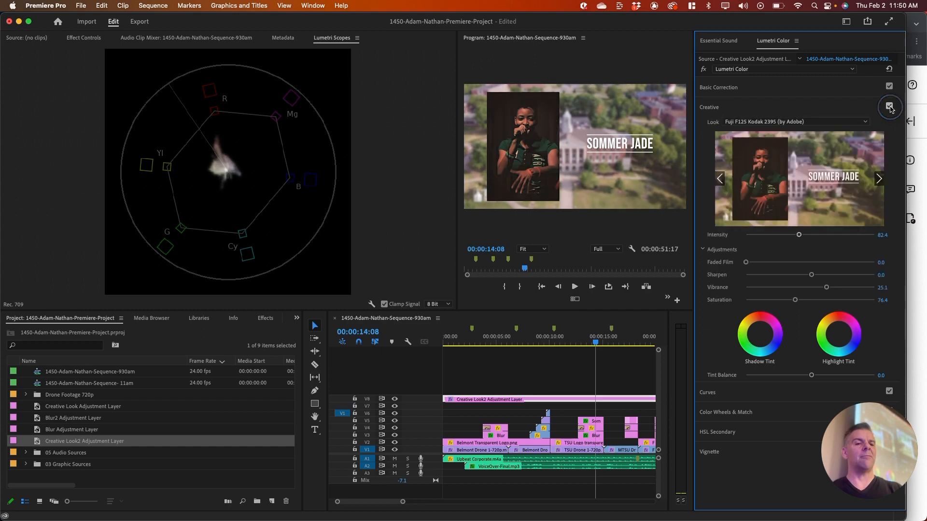
{"action": "left_click", "coordinate": [889, 107]}
{"action": "left_click", "coordinate": [889, 107]}
{"action": "left_click", "coordinate": [724, 110]}
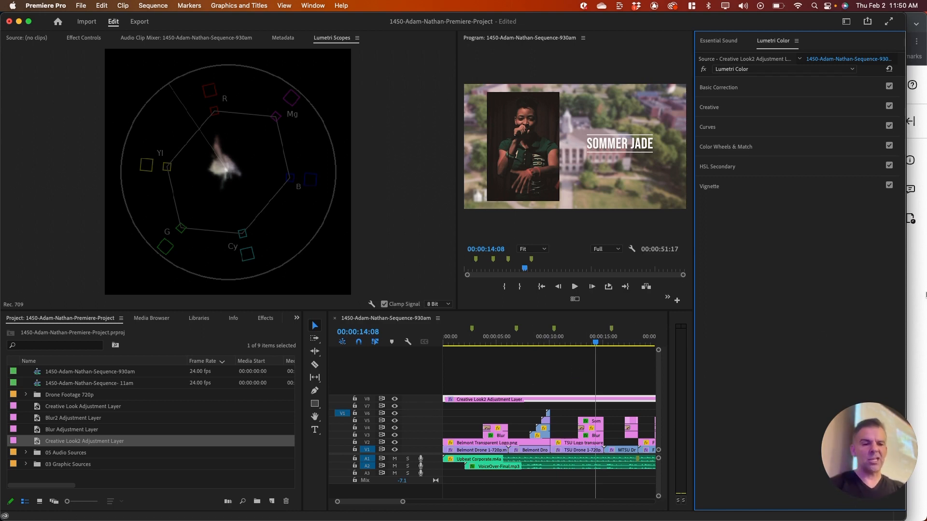
Switch to the 1450 Premiere Project instructions in Chrome and review the required screenshots, upload items and sample screenshots.
{"action": "left_click", "coordinate": [912, 284]}
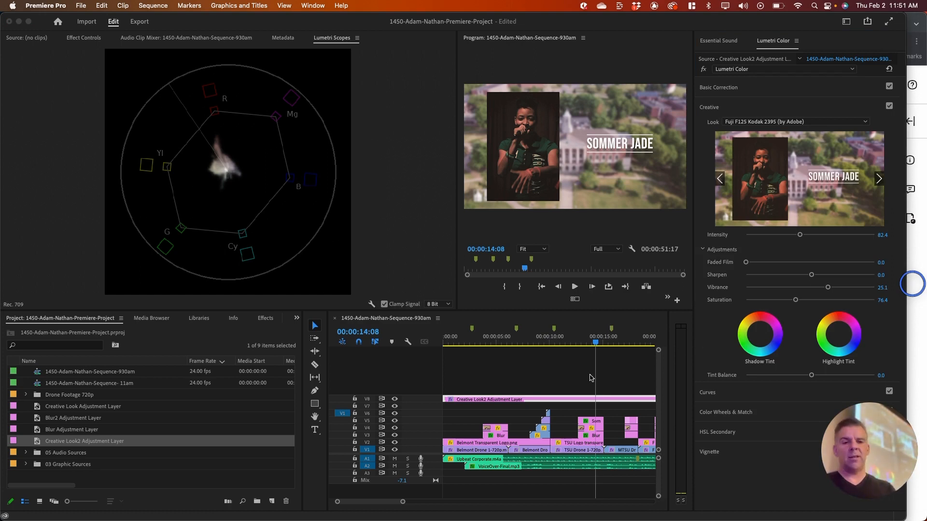
{"action": "key", "text": "super+Tab"}
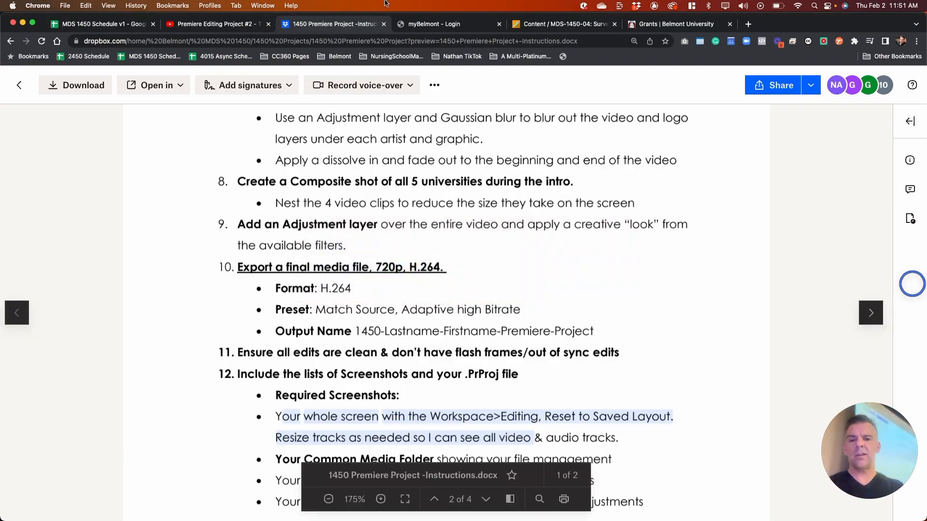
{"action": "scroll", "coordinate": [350, 274], "scroll_direction": "down", "scroll_amount": 5}
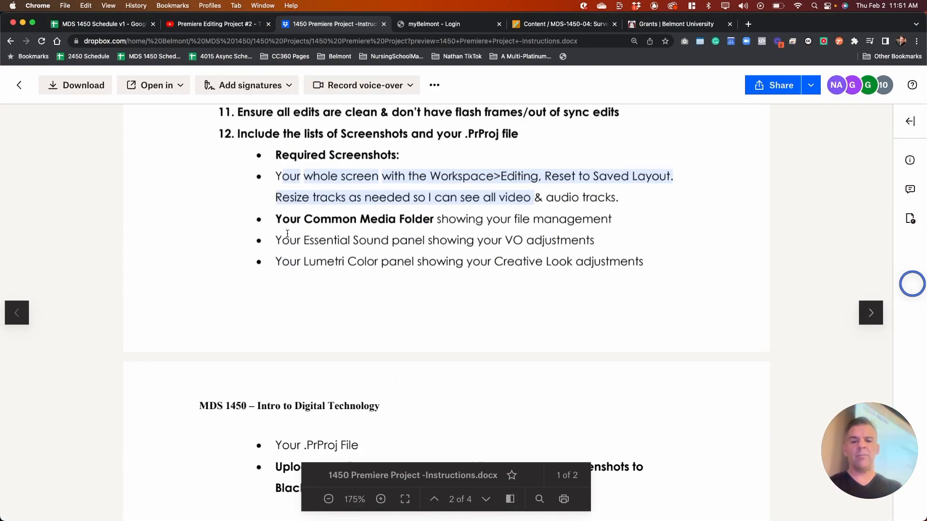
{"action": "scroll", "coordinate": [367, 237], "scroll_direction": "down", "scroll_amount": 1}
{"action": "scroll", "coordinate": [418, 214], "scroll_direction": "down", "scroll_amount": 15}
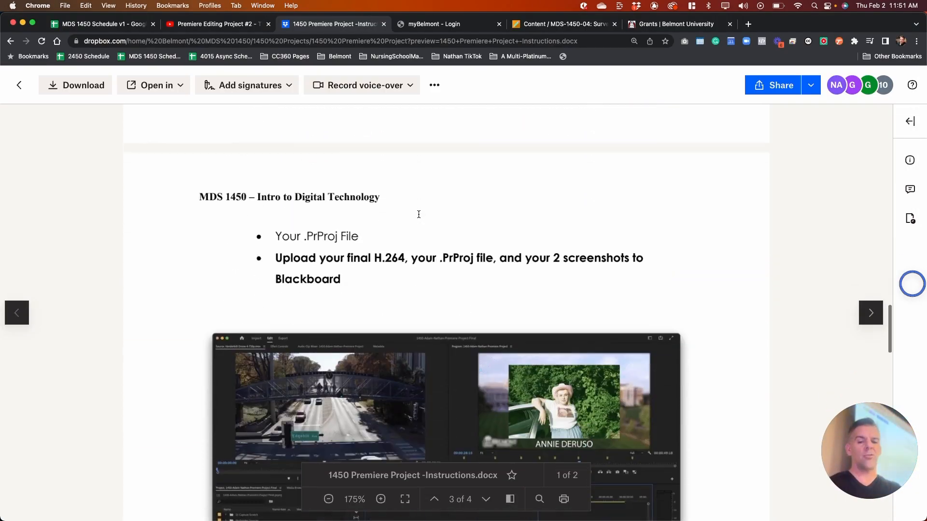
{"action": "scroll", "coordinate": [419, 217], "scroll_direction": "down", "scroll_amount": 1}
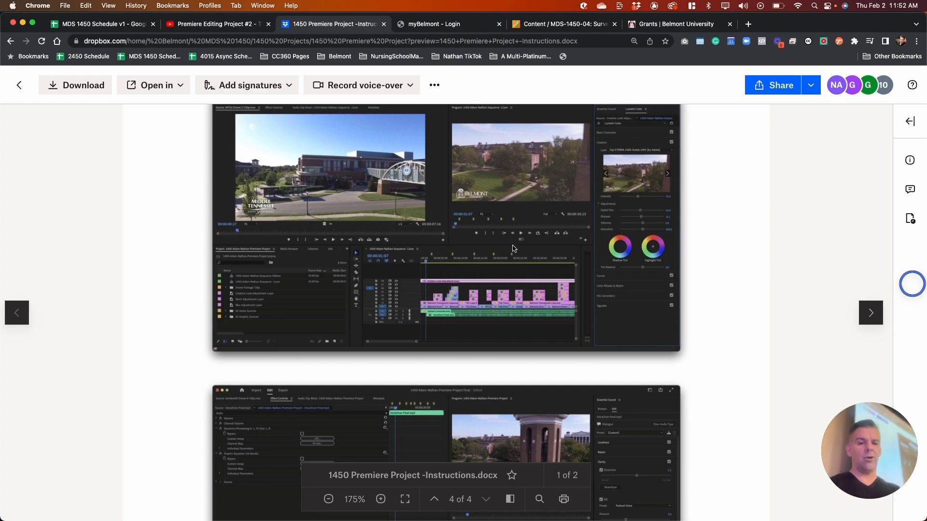
{"action": "scroll", "coordinate": [637, 268], "scroll_direction": "down", "scroll_amount": 2}
{"action": "scroll", "coordinate": [637, 268], "scroll_direction": "up", "scroll_amount": 3}
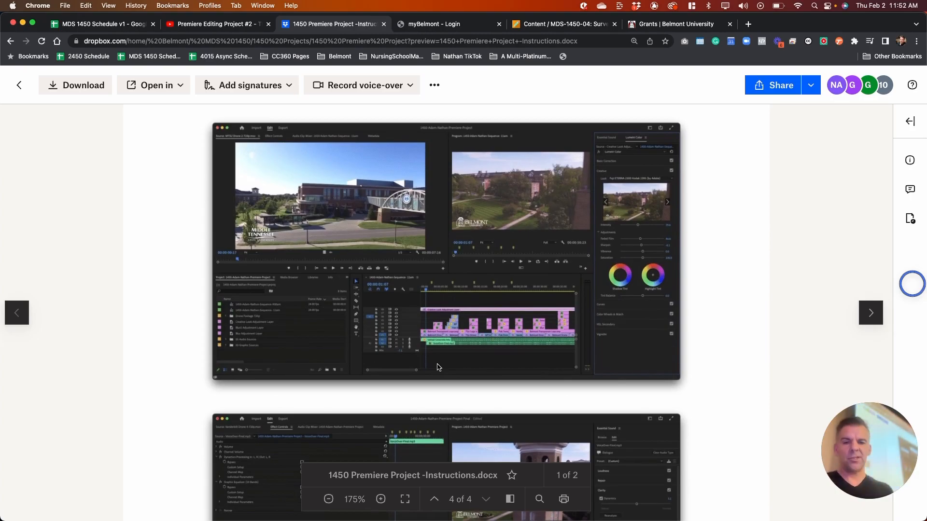
Switch back to Premiere Pro, maximize the timeline with all tracks expanded and return the playhead to the sequence start.
{"action": "key", "text": "super+Tab"}
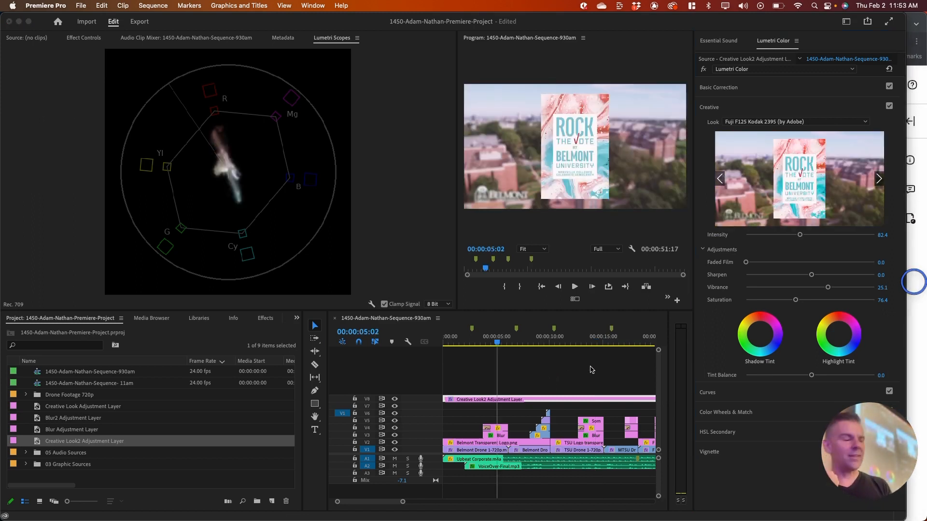
{"action": "left_click", "coordinate": [592, 370]}
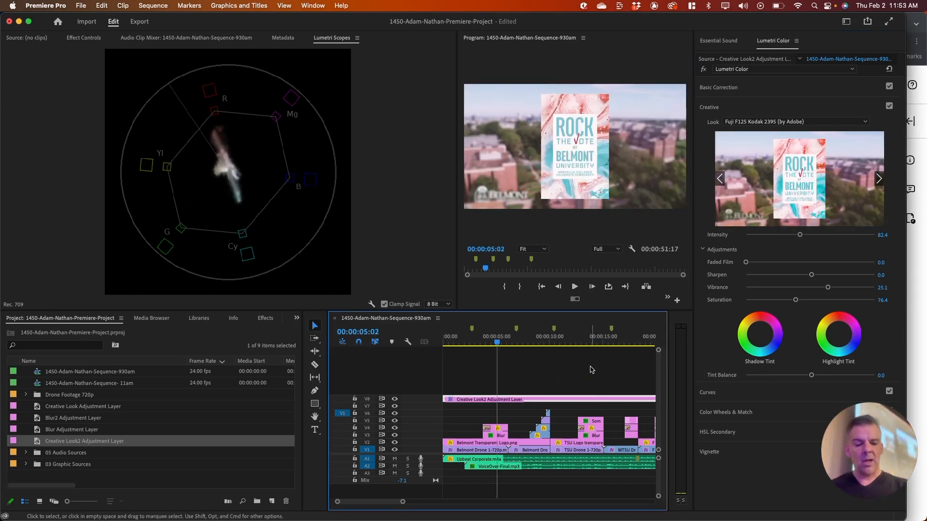
{"action": "key", "text": "minus"}
{"action": "scroll", "coordinate": [573, 380], "scroll_direction": "down", "scroll_amount": 8}
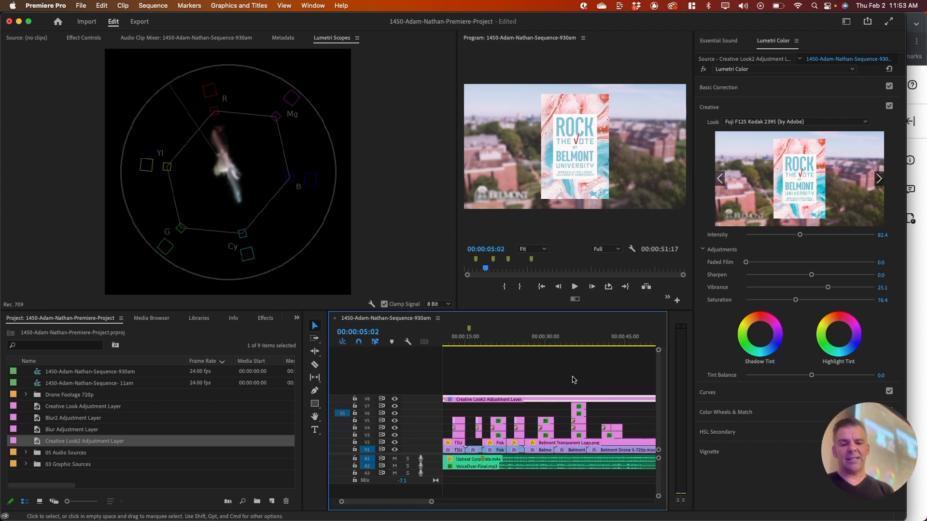
{"action": "left_click", "coordinate": [485, 341]}
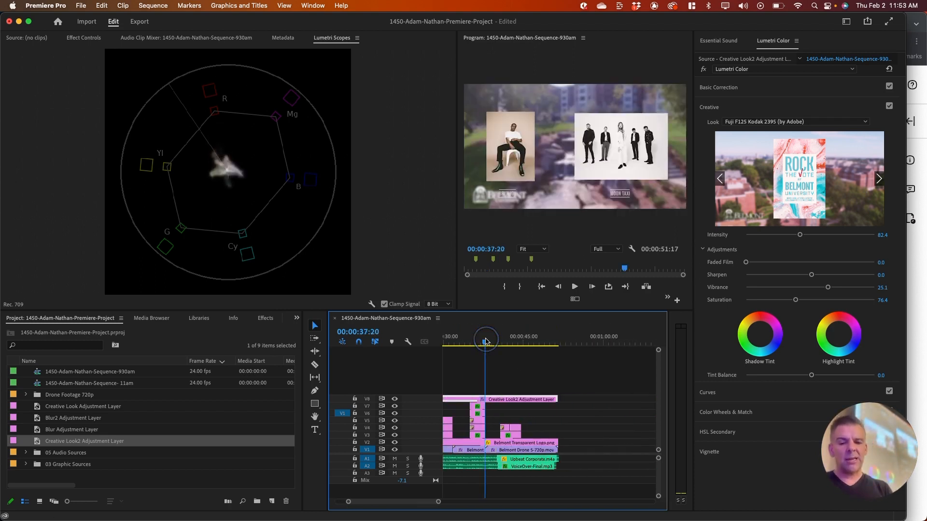
{"action": "key", "text": "equal"}
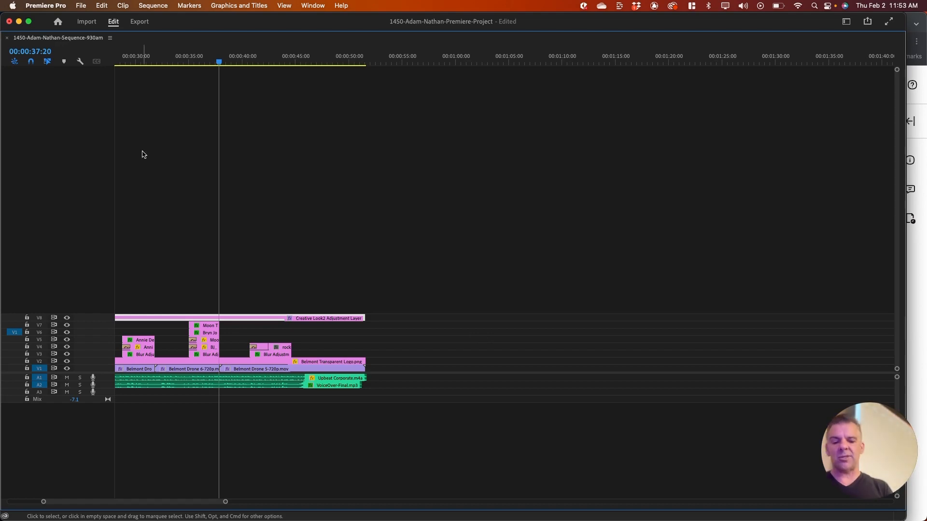
{"action": "key", "text": "shift+="}
{"action": "key", "text": "="}
{"action": "key", "text": "Home"}
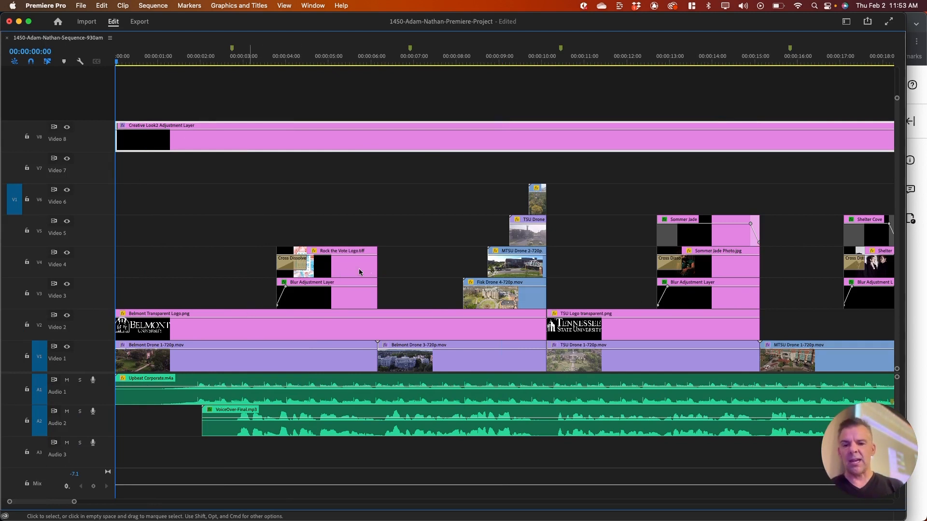
Extend Rock the Vote Logo.tiff on Video 4 slightly past the first drone cut and trim the Blur Adjustment Layer's end before it.
{"action": "left_click", "coordinate": [381, 268]}
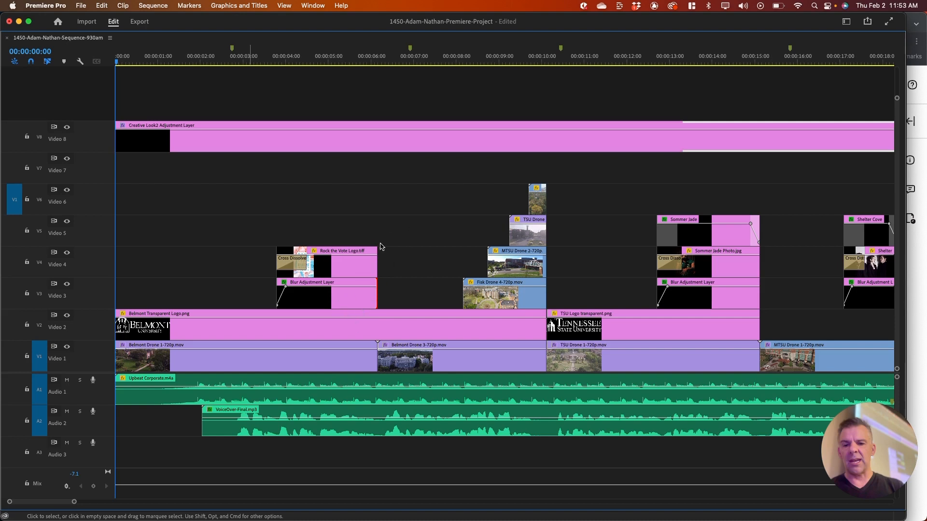
{"action": "left_click", "coordinate": [375, 265]}
{"action": "left_click_drag", "start_coordinate": [376, 265], "coordinate": [369, 290]}
{"action": "left_click", "coordinate": [374, 292]}
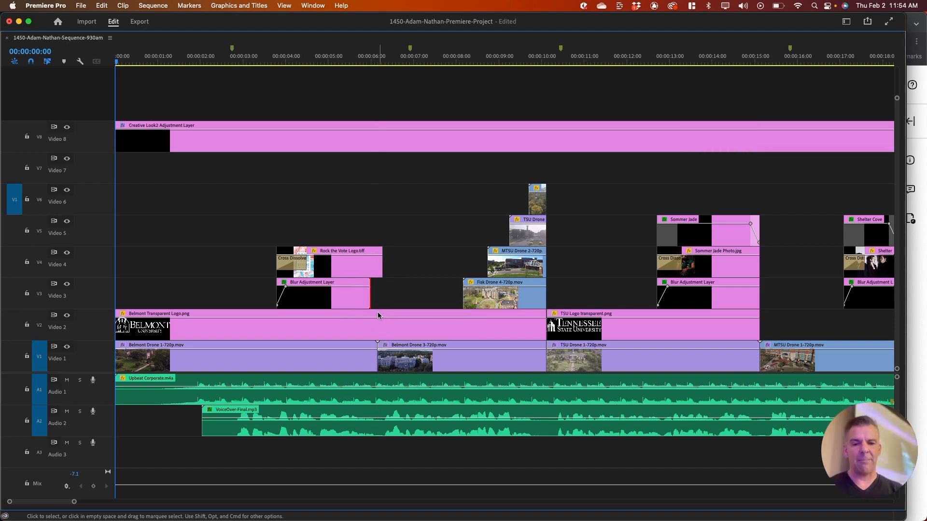
Restore the full panel layout and play the Rock the Vote graphic's ending from about 00:00:05:14 to check the mismatched clip ends.
{"action": "left_click", "coordinate": [353, 56]}
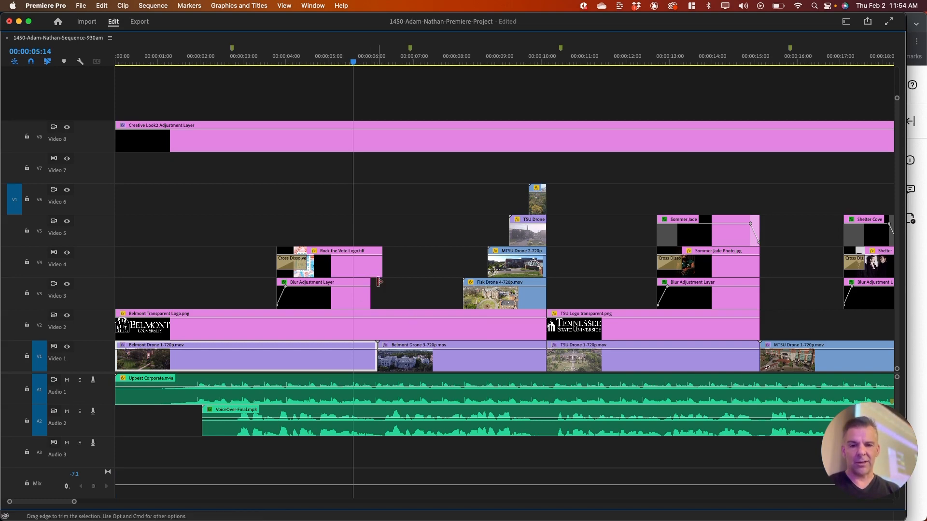
{"action": "key", "text": "grave"}
{"action": "scroll", "coordinate": [572, 422], "scroll_direction": "up", "scroll_amount": 3}
{"action": "scroll", "coordinate": [572, 422], "scroll_direction": "right", "scroll_amount": 2}
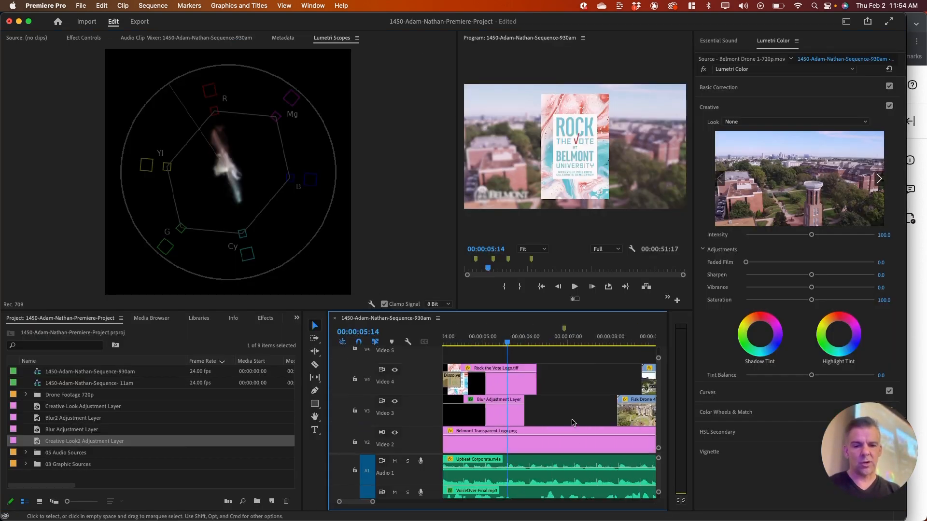
{"action": "key", "text": "space"}
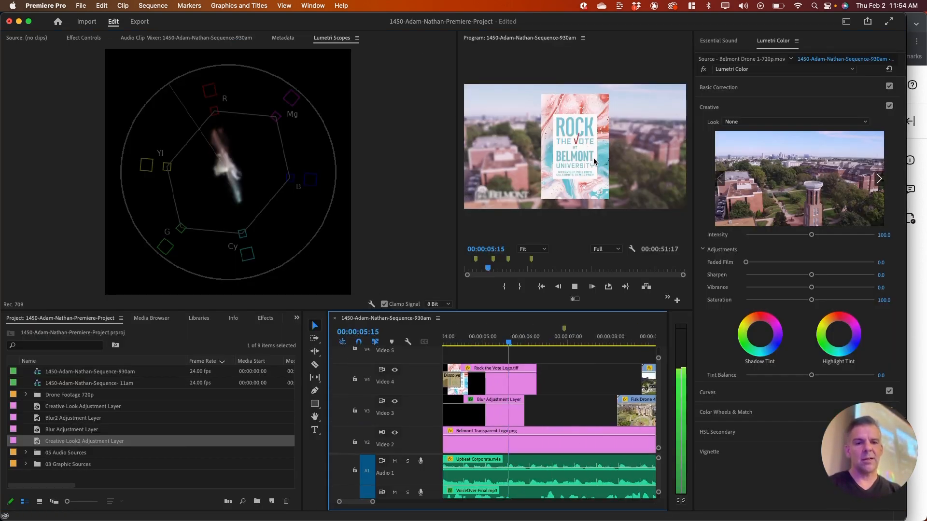
{"action": "key", "text": "space"}
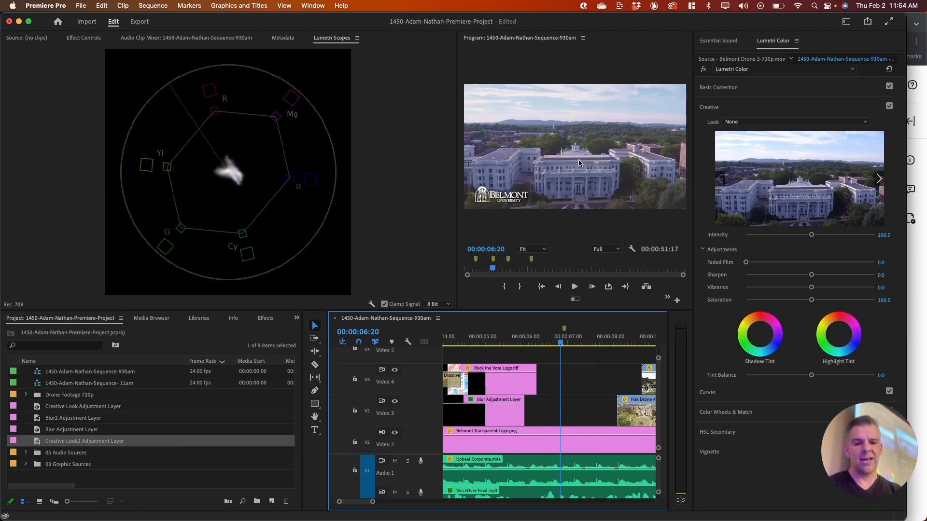
{"action": "left_click", "coordinate": [504, 337]}
{"action": "key", "text": "space"}
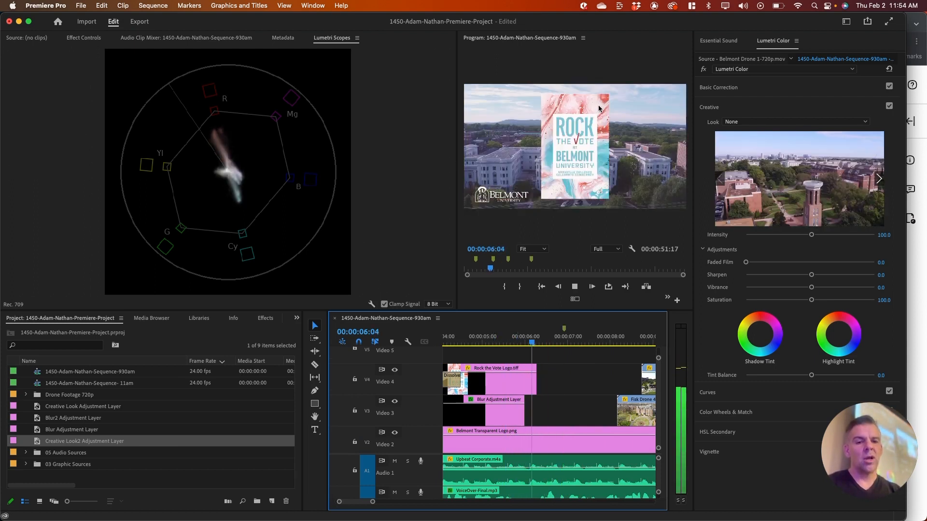
Stop playback and examine the Rock the Vote graphic's ending frame by frame from about 00:00:06:01 to 00:00:06:12.
{"action": "key", "text": "space"}
{"action": "key", "text": "Left"}
{"action": "key", "text": "Left"}
{"action": "key", "text": "Left"}
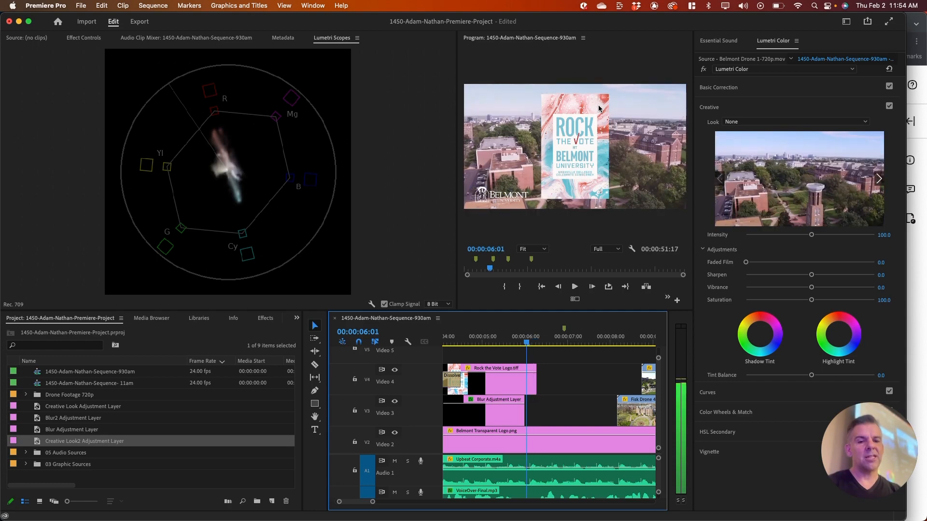
{"action": "key", "text": "Right"}
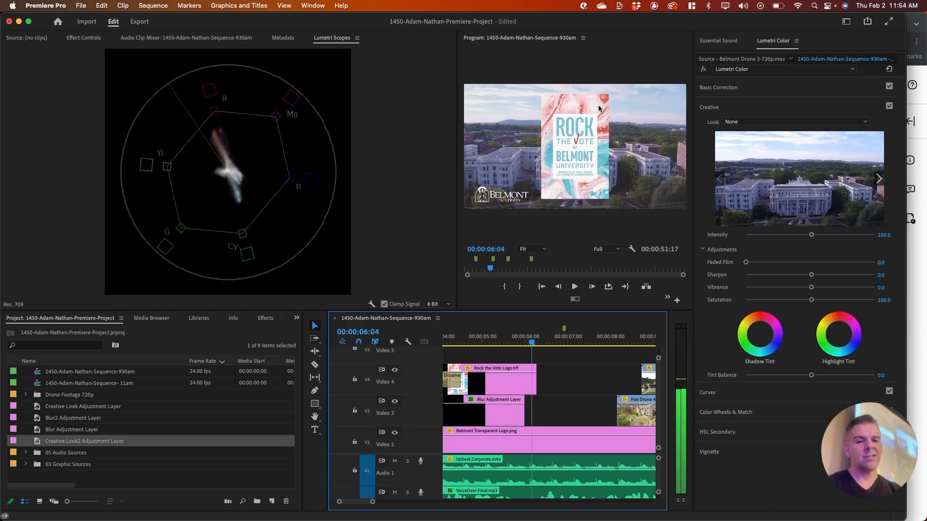
{"action": "key", "text": "Right"}
{"action": "key", "text": "Right"}
{"action": "key", "text": "Right"}
{"action": "key", "text": "Right"}
{"action": "key", "text": "Right"}
{"action": "key", "text": "Right"}
{"action": "key", "text": "Right"}
{"action": "key", "text": "Right"}
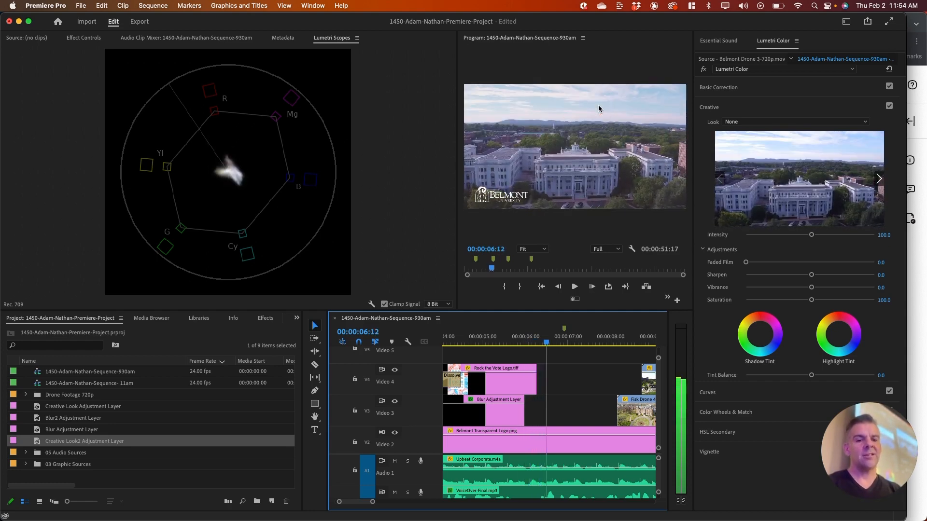
Recheck the frames from 00:00:05:17 to 00:00:06:08, comparing the blur's end, the drone cut and the Rock the Vote logo's end.
{"action": "scroll", "coordinate": [562, 396], "scroll_direction": "down", "scroll_amount": 2}
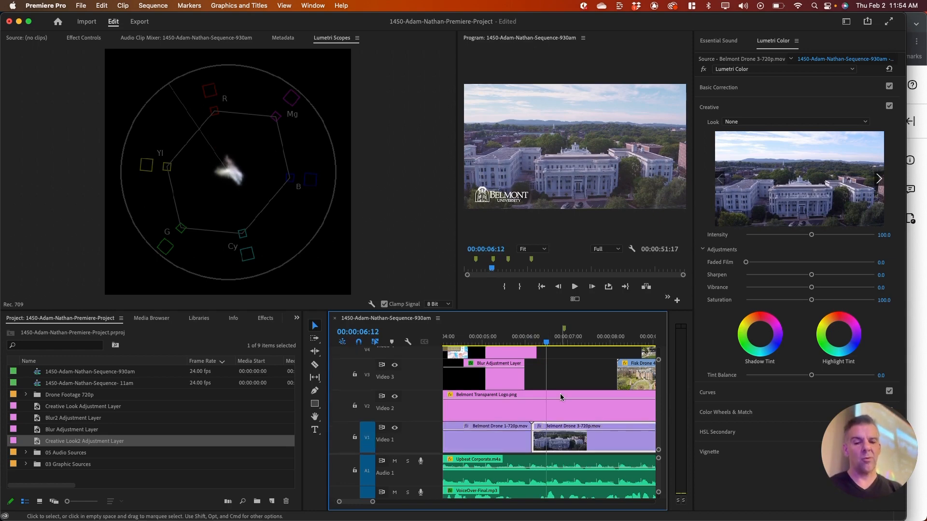
{"action": "left_click", "coordinate": [516, 337]}
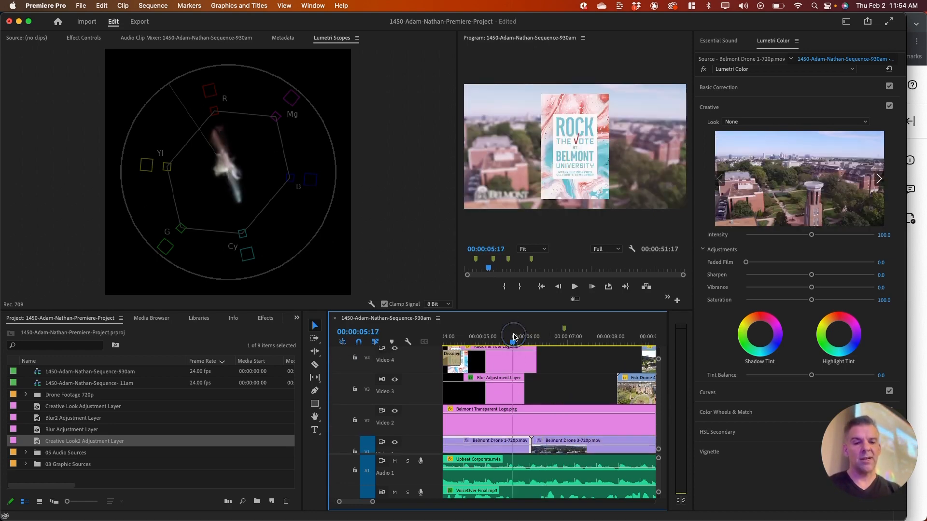
{"action": "key", "text": "Right"}
{"action": "key", "text": "Right"}
{"action": "key", "text": "Right"}
{"action": "key", "text": "Right"}
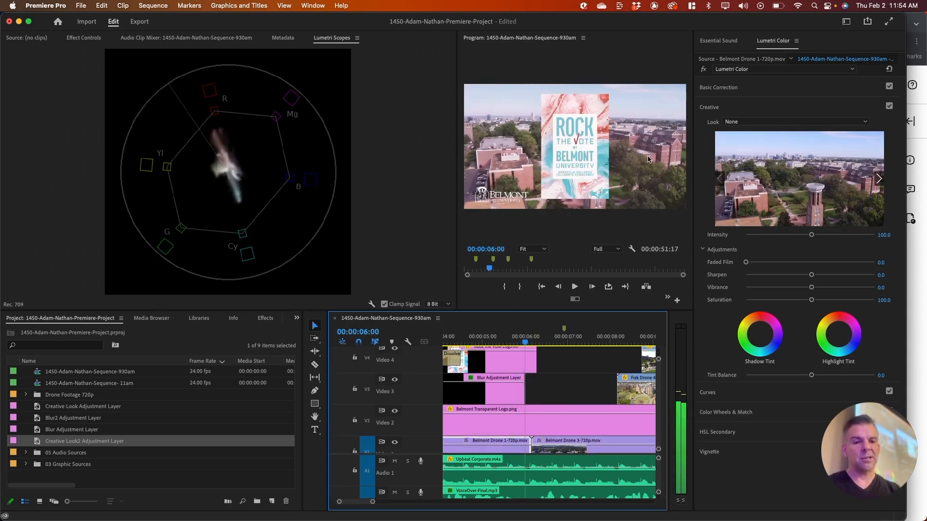
{"action": "key", "text": "Right"}
{"action": "key", "text": "Right"}
{"action": "key", "text": "Right"}
{"action": "key", "text": "Right"}
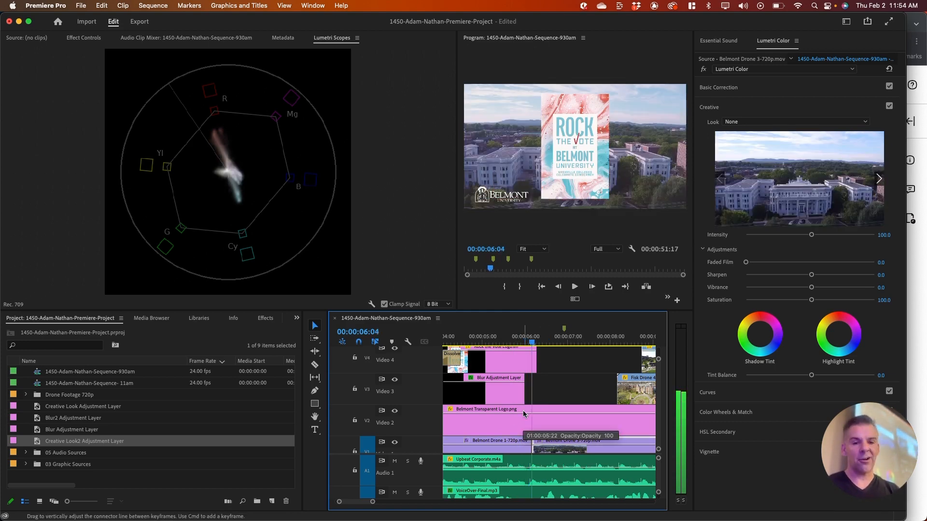
{"action": "key", "text": "Right"}
{"action": "key", "text": "Right"}
{"action": "key", "text": "Right"}
{"action": "key", "text": "Right"}
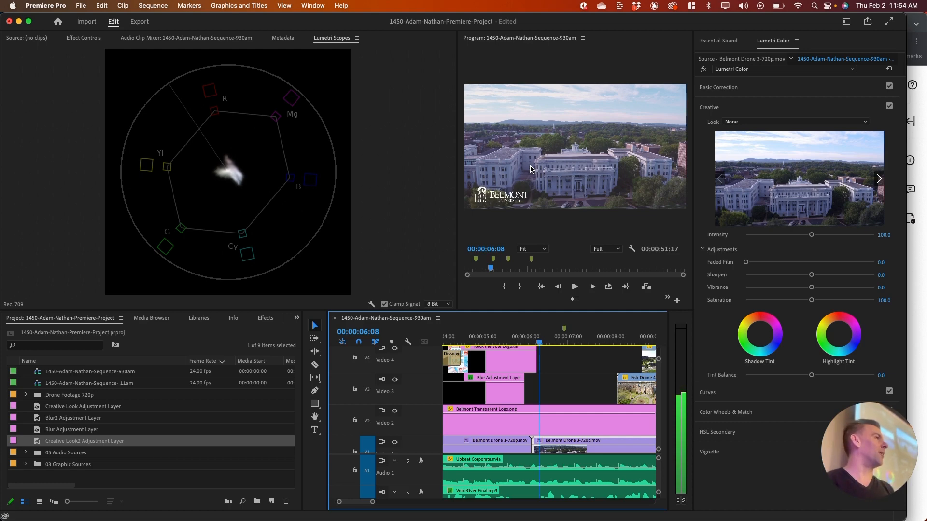
Maximize the timeline and extend the Blur Adjustment Layer's end to the cut between Belmont Drone 1 and Belmont Drone 3.
{"action": "key", "text": "grave"}
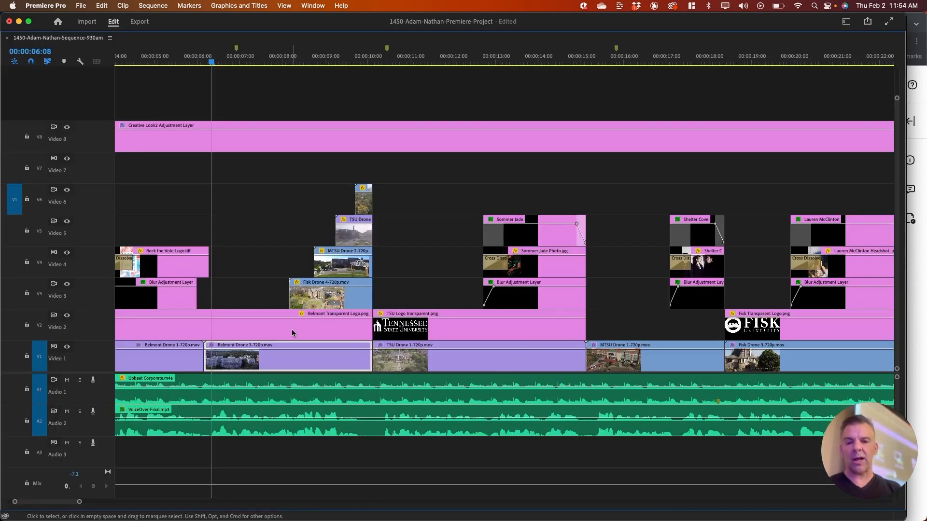
{"action": "key", "text": "equal"}
{"action": "key", "text": "equal"}
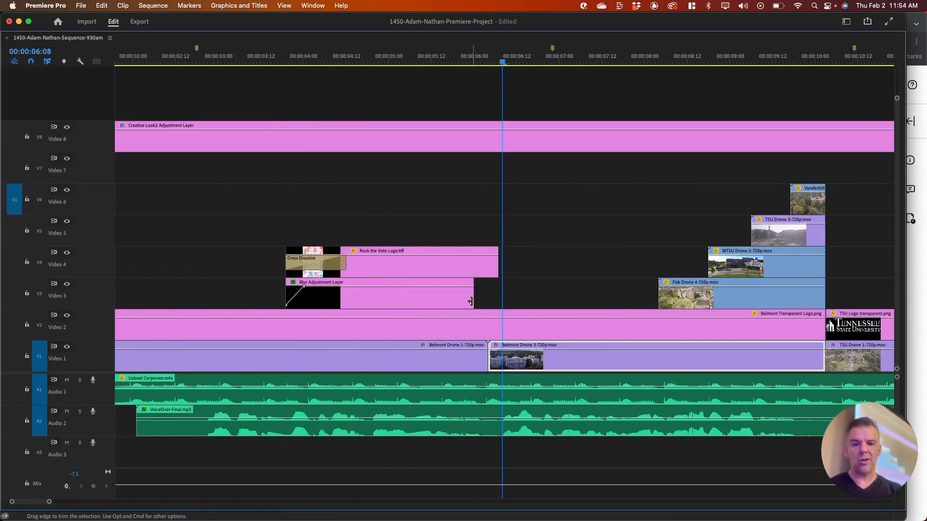
{"action": "left_click_drag", "start_coordinate": [476, 300], "coordinate": [488, 299]}
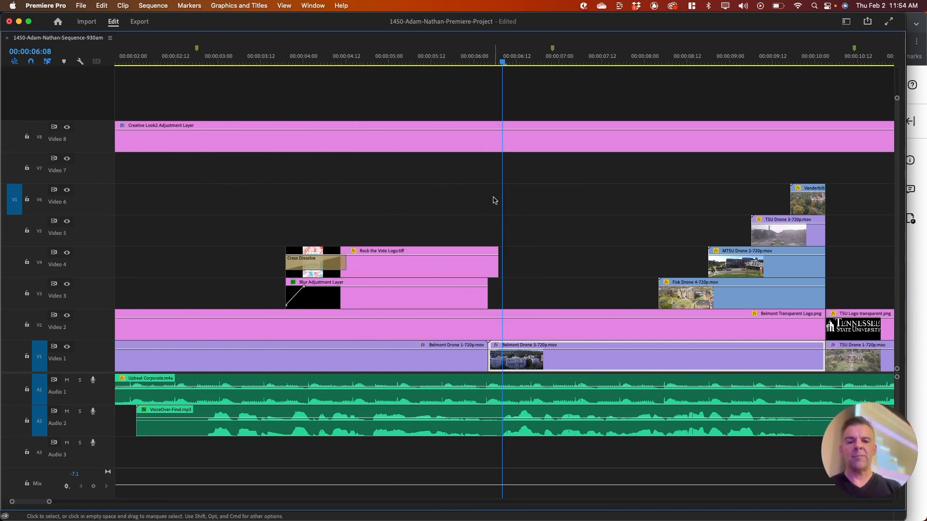
Try trimming Rock the Vote Logo.tiff and the Blur Adjustment Layer to different end points before the Belmont Drone 3 cut.
{"action": "left_click_drag", "start_coordinate": [497, 266], "coordinate": [437, 265]}
{"action": "left_click", "coordinate": [200, 91]}
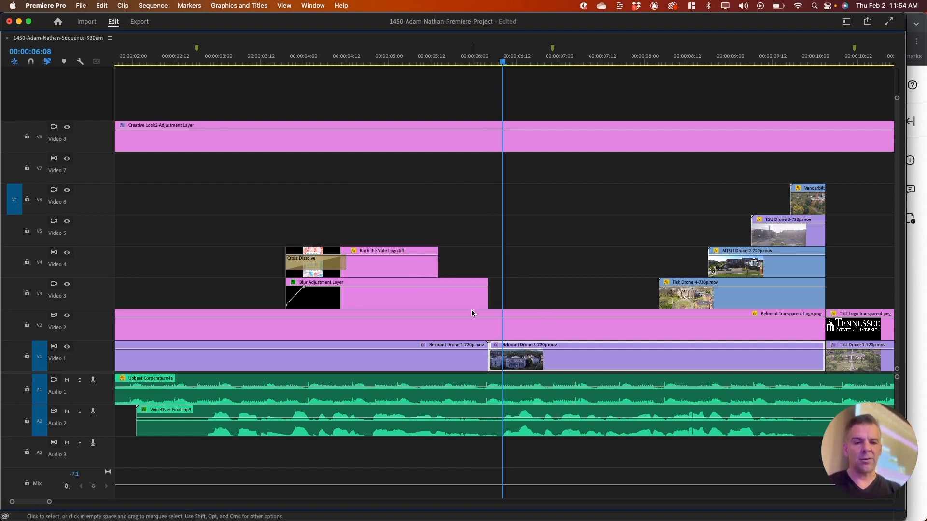
{"action": "left_click_drag", "start_coordinate": [487, 295], "coordinate": [466, 296]}
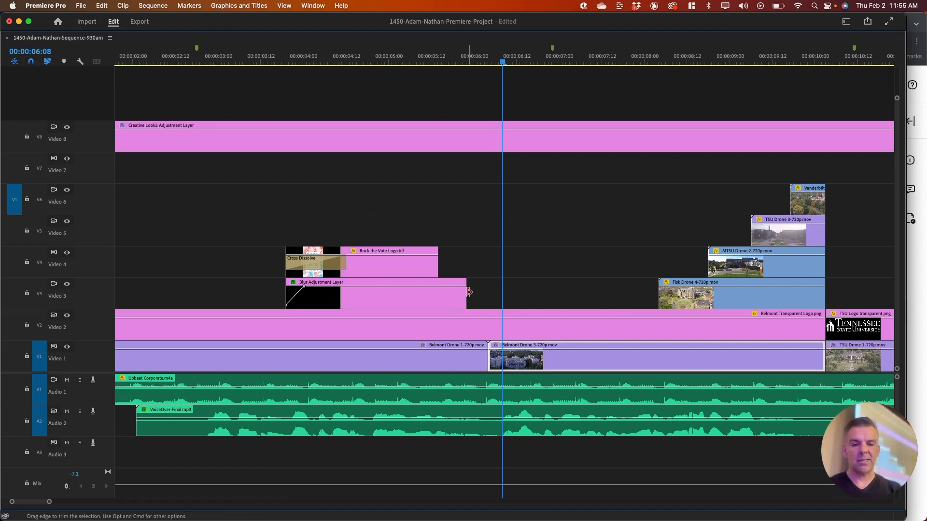
Extend the ends of the Blur Adjustment Layer and Rock the Vote Logo.tiff exactly to the start of Belmont Drone 3-720p.mov.
{"action": "left_click_drag", "start_coordinate": [468, 292], "coordinate": [482, 295]}
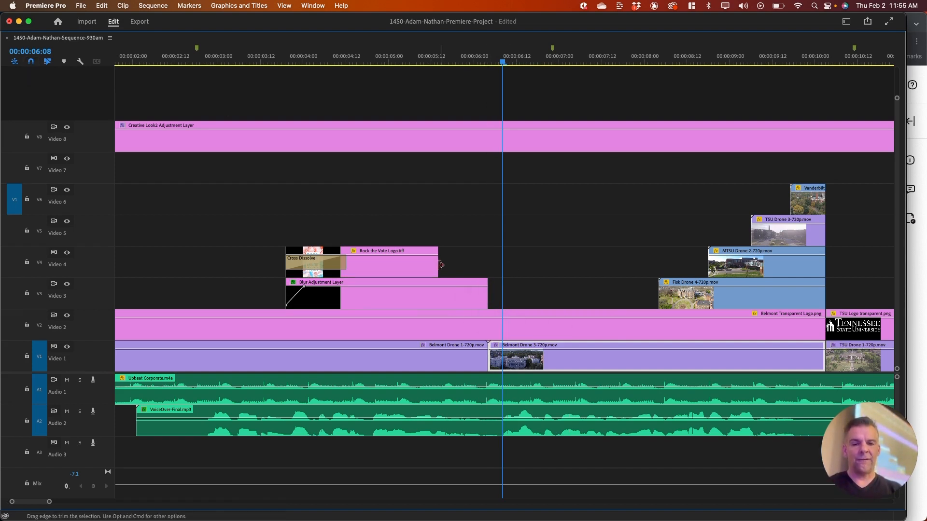
{"action": "left_click_drag", "start_coordinate": [429, 260], "coordinate": [481, 264]}
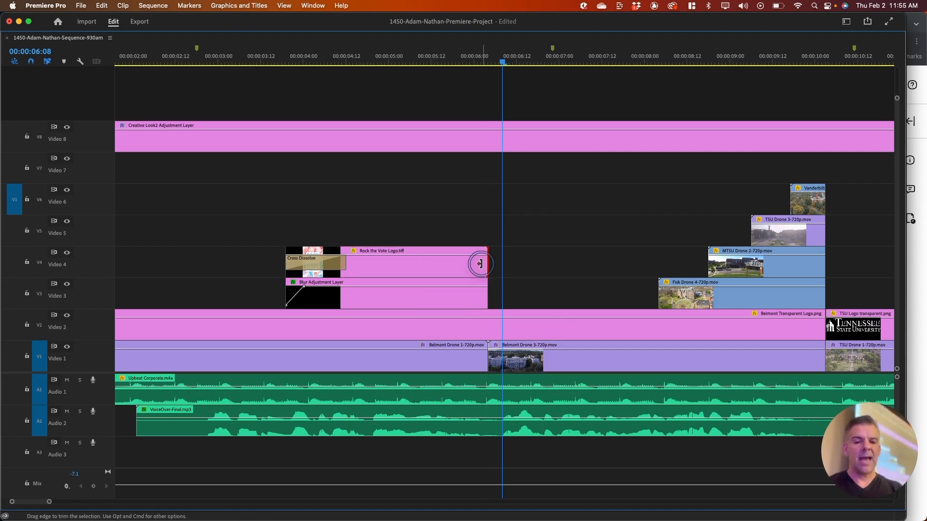
Shorten the Vanderbilt drone clip on Video 6 slightly, and extend its end back to the start of TSU Drone 1-720p.mov.
{"action": "scroll", "coordinate": [582, 264], "scroll_direction": "right", "scroll_amount": 6}
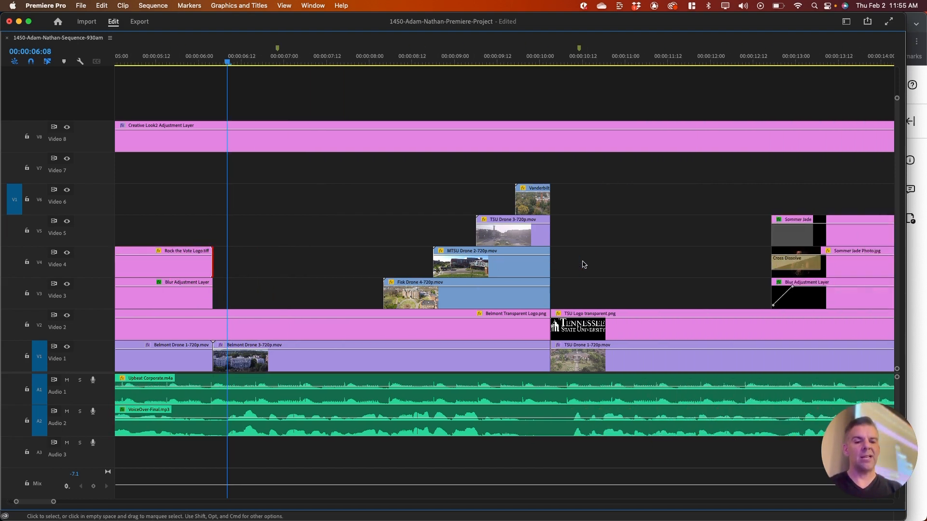
{"action": "left_click_drag", "start_coordinate": [520, 201], "coordinate": [514, 200]}
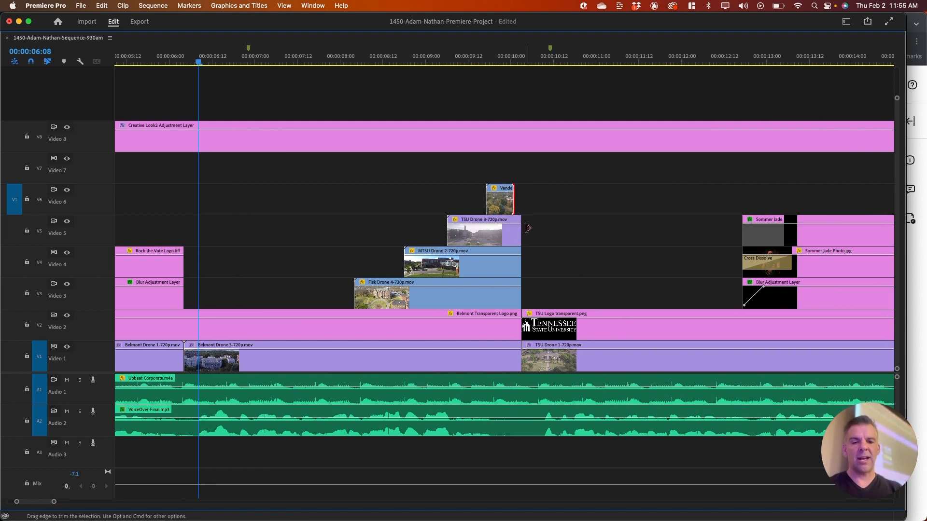
{"action": "left_click", "coordinate": [520, 258]}
{"action": "mouse_move", "coordinate": [518, 267]}
{"action": "left_mouse_down"}
{"action": "mouse_move", "coordinate": [531, 265]}
{"action": "mouse_move", "coordinate": [520, 264]}
{"action": "left_mouse_up"}
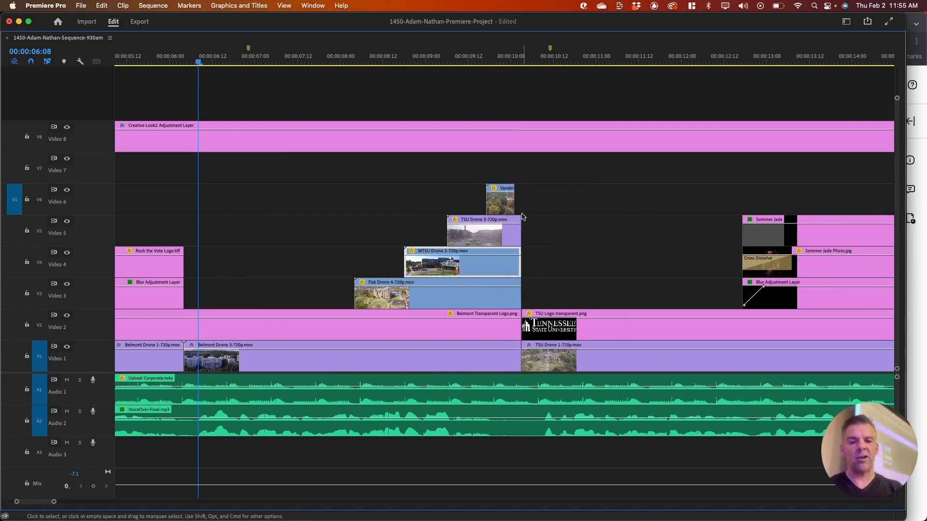
{"action": "left_click_drag", "start_coordinate": [514, 201], "coordinate": [521, 201]}
Examine whether the titles, photos, blur layers and logos end exactly on the drone cuts from about 00:00:10:00 through 00:00:45:00.
{"action": "scroll", "coordinate": [807, 216], "scroll_direction": "right", "scroll_amount": 4}
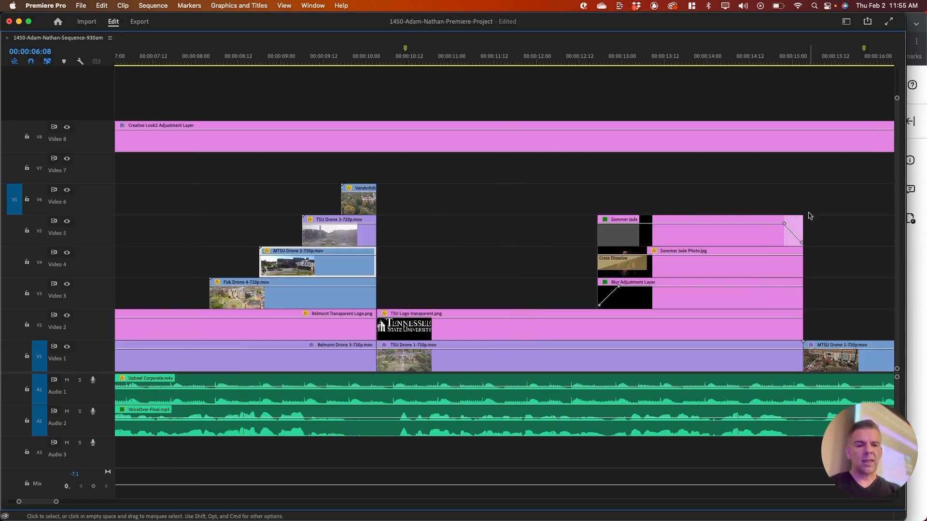
{"action": "scroll", "coordinate": [773, 316], "scroll_direction": "right", "scroll_amount": 6}
{"action": "scroll", "coordinate": [659, 358], "scroll_direction": "right", "scroll_amount": 2}
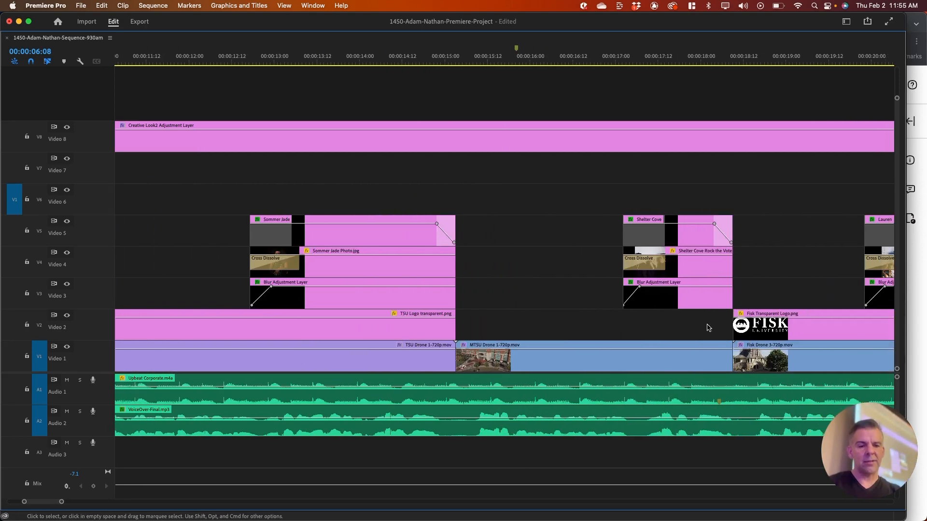
{"action": "scroll", "coordinate": [692, 230], "scroll_direction": "right", "scroll_amount": 4}
{"action": "scroll", "coordinate": [691, 231], "scroll_direction": "right", "scroll_amount": 2}
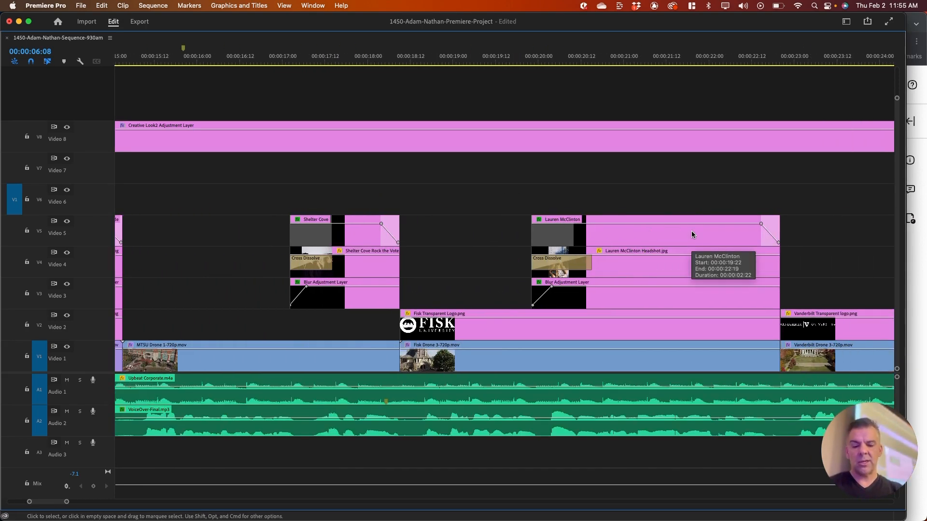
{"action": "scroll", "coordinate": [691, 232], "scroll_direction": "right", "scroll_amount": 3}
{"action": "scroll", "coordinate": [562, 243], "scroll_direction": "right", "scroll_amount": 4}
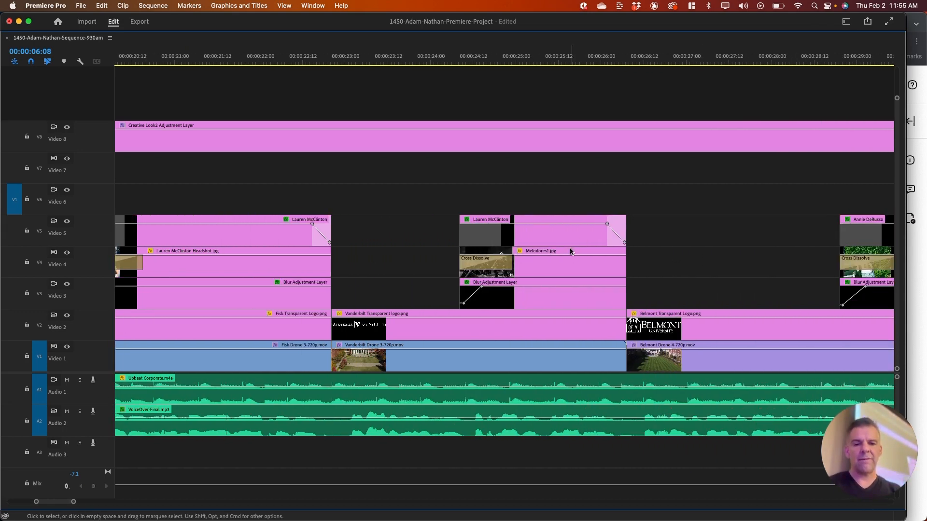
{"action": "scroll", "coordinate": [642, 269], "scroll_direction": "right", "scroll_amount": 4}
{"action": "scroll", "coordinate": [823, 304], "scroll_direction": "right", "scroll_amount": 2}
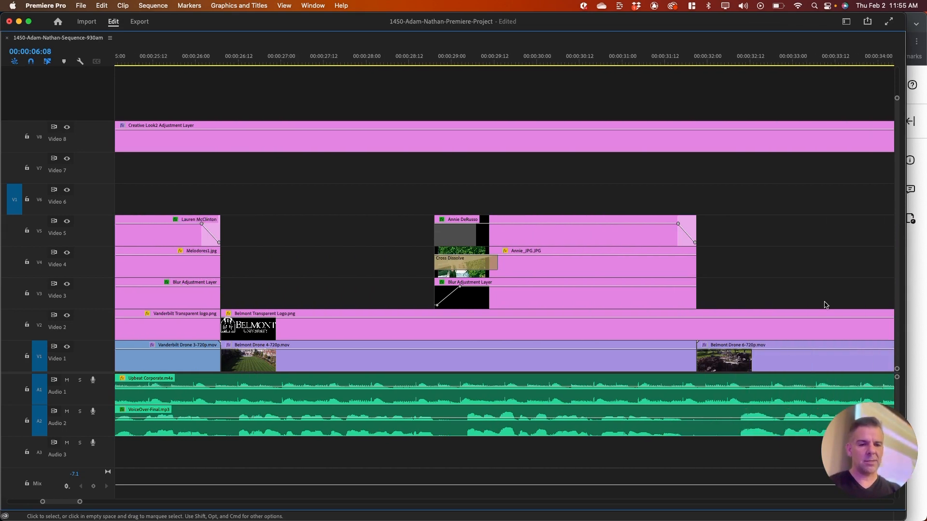
{"action": "left_click_drag", "start_coordinate": [524, 191], "coordinate": [540, 301]}
{"action": "scroll", "coordinate": [713, 281], "scroll_direction": "right", "scroll_amount": 1}
{"action": "scroll", "coordinate": [712, 281], "scroll_direction": "right", "scroll_amount": 10}
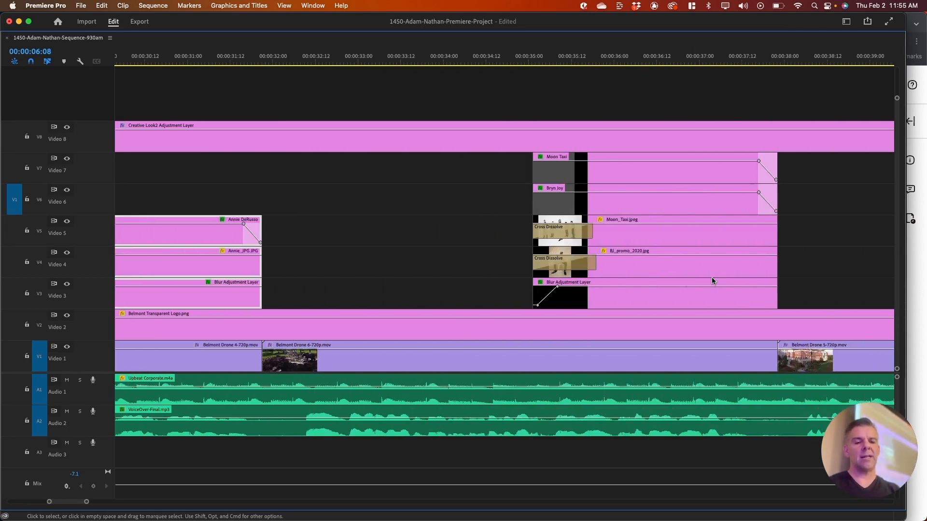
{"action": "scroll", "coordinate": [719, 253], "scroll_direction": "right", "scroll_amount": 4}
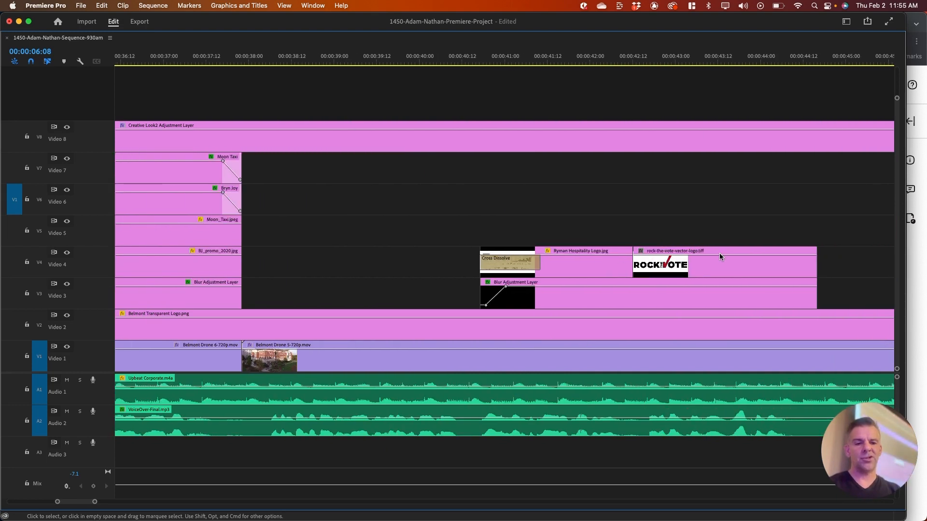
Select the Blur Adjustment Layer beneath Ryman Hospitality Logo.jpg and check its start and end against the logo clips above.
{"action": "scroll", "coordinate": [720, 252], "scroll_direction": "left", "scroll_amount": 1}
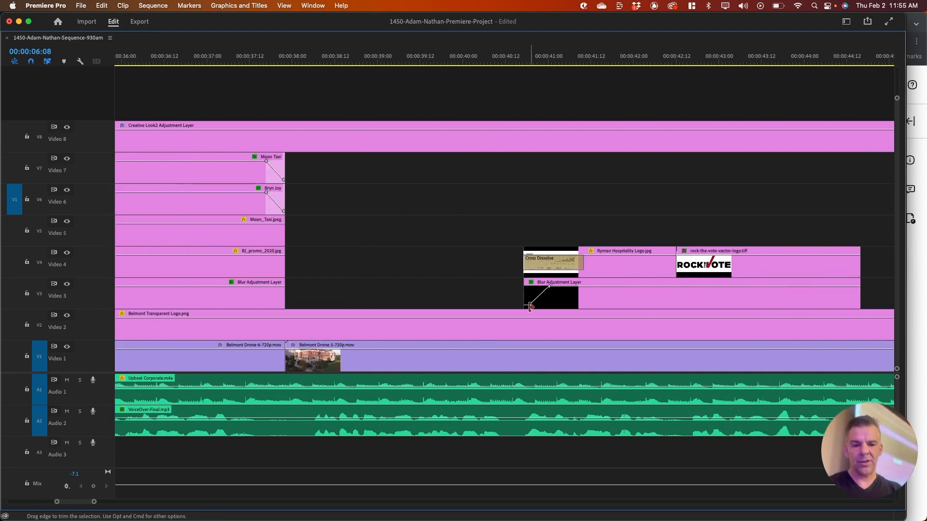
{"action": "left_click_drag", "start_coordinate": [529, 305], "coordinate": [528, 306]}
{"action": "scroll", "coordinate": [632, 259], "scroll_direction": "right", "scroll_amount": 5}
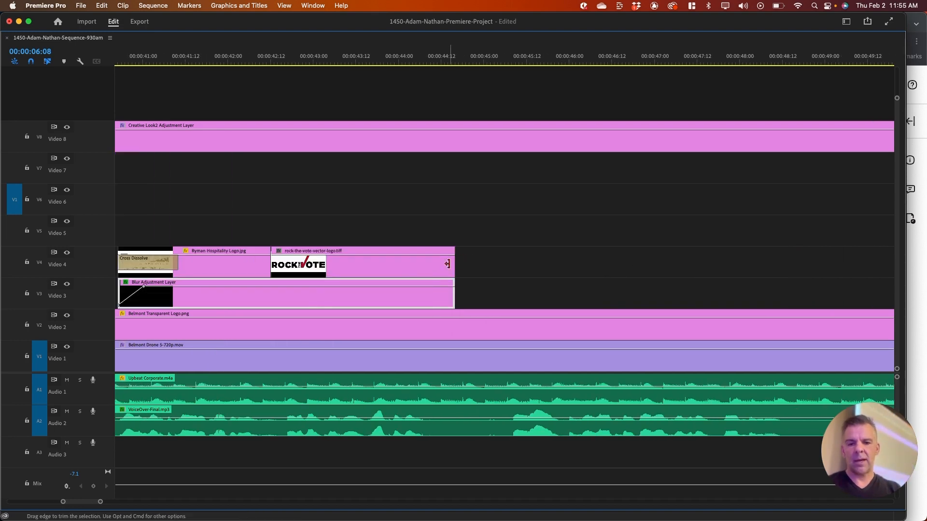
Align the ends of Belmont Drone 5-720p.mov and Upbeat Corporate.m4a with the final Belmont logo's end, and shorten VoiceOver-Final.mp3 to about 00:00:48:19.
{"action": "scroll", "coordinate": [437, 269], "scroll_direction": "right", "scroll_amount": 4}
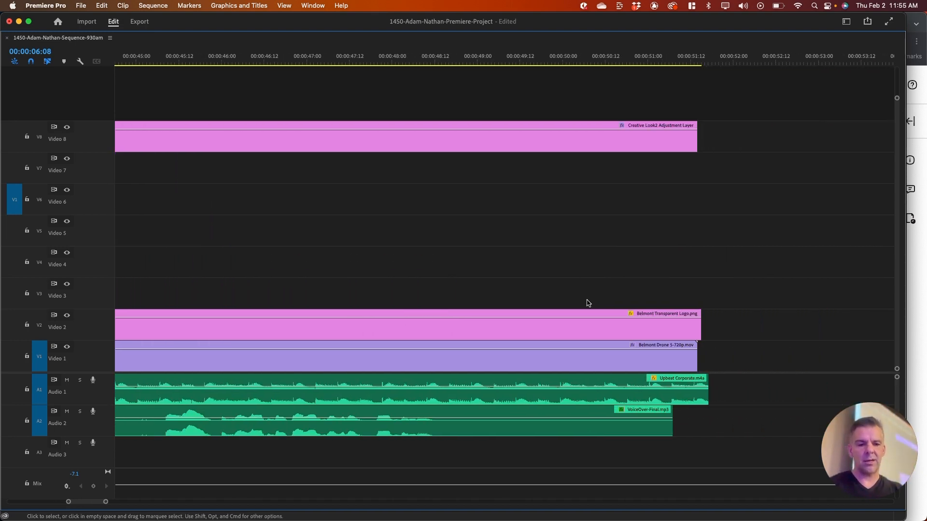
{"action": "left_click_drag", "start_coordinate": [694, 361], "coordinate": [701, 360]}
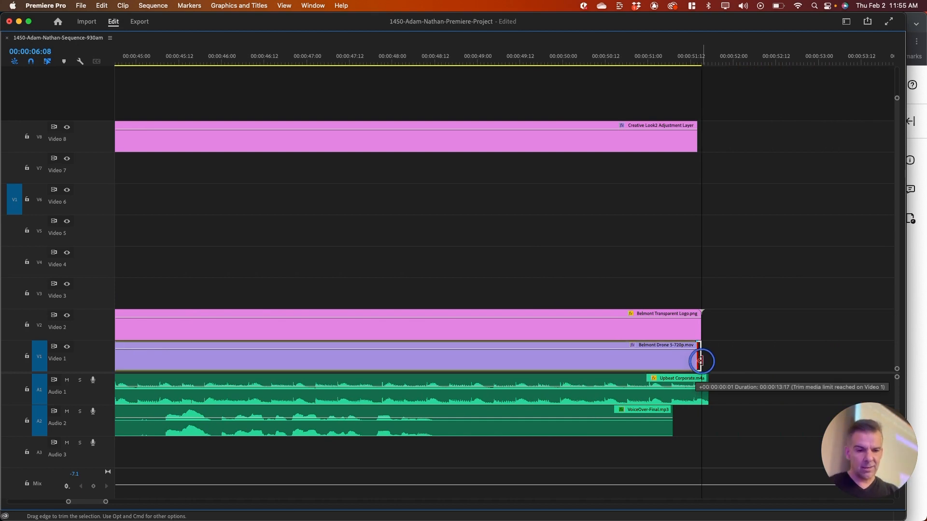
{"action": "left_click_drag", "start_coordinate": [705, 395], "coordinate": [701, 395]}
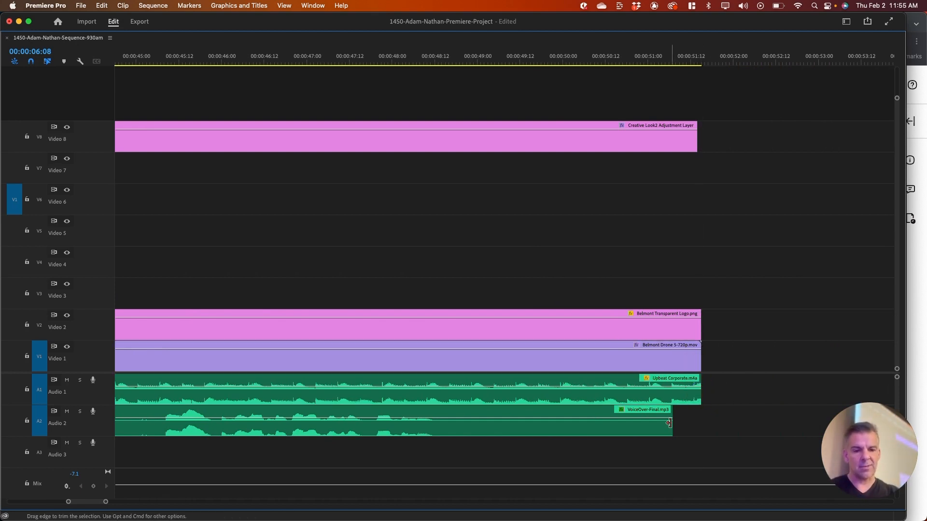
{"action": "left_click_drag", "start_coordinate": [669, 429], "coordinate": [459, 430]}
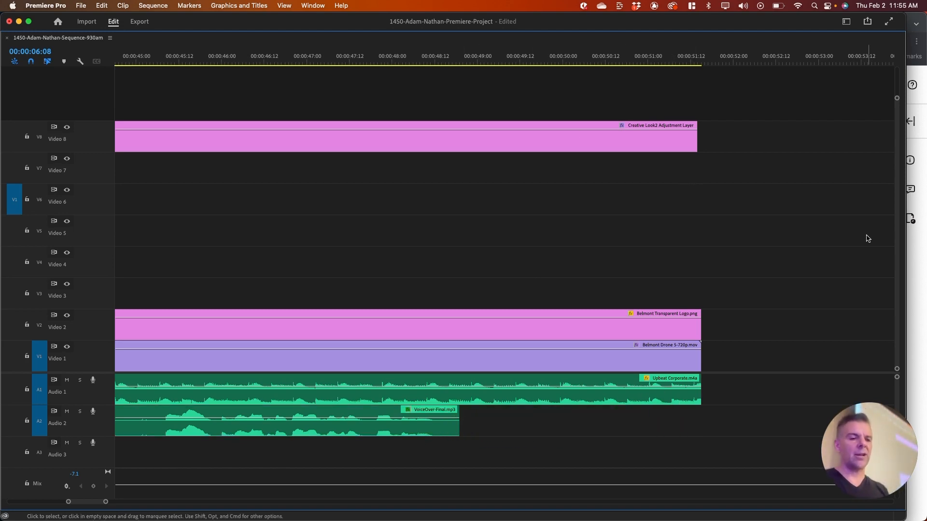
Check the closing logo clips and the sequence's final clip ends, and restore the full panel layout.
{"action": "scroll", "coordinate": [439, 248], "scroll_direction": "left", "scroll_amount": 5}
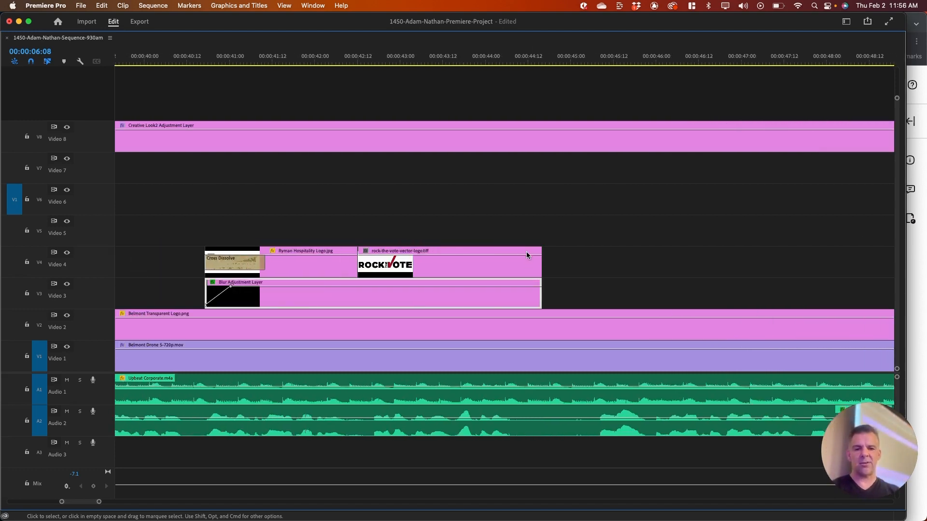
{"action": "scroll", "coordinate": [569, 280], "scroll_direction": "right", "scroll_amount": 3}
{"action": "scroll", "coordinate": [569, 281], "scroll_direction": "right", "scroll_amount": 4}
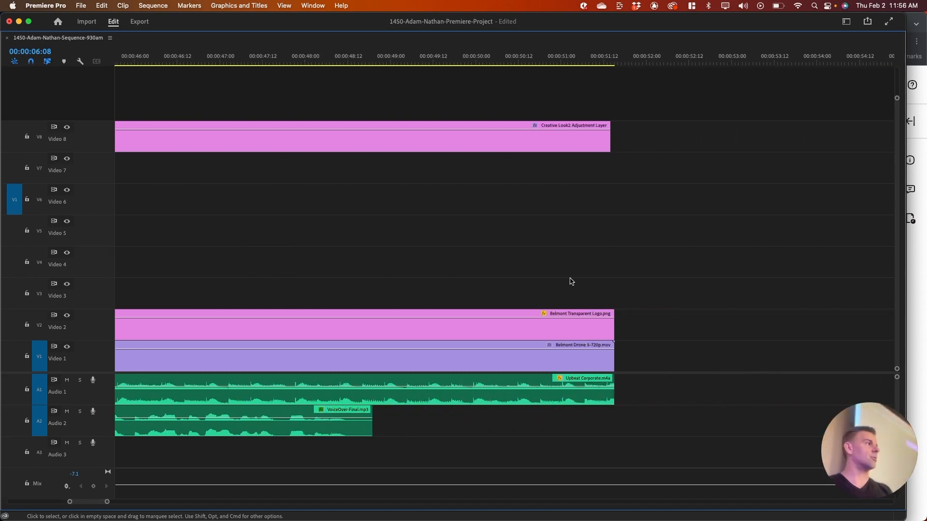
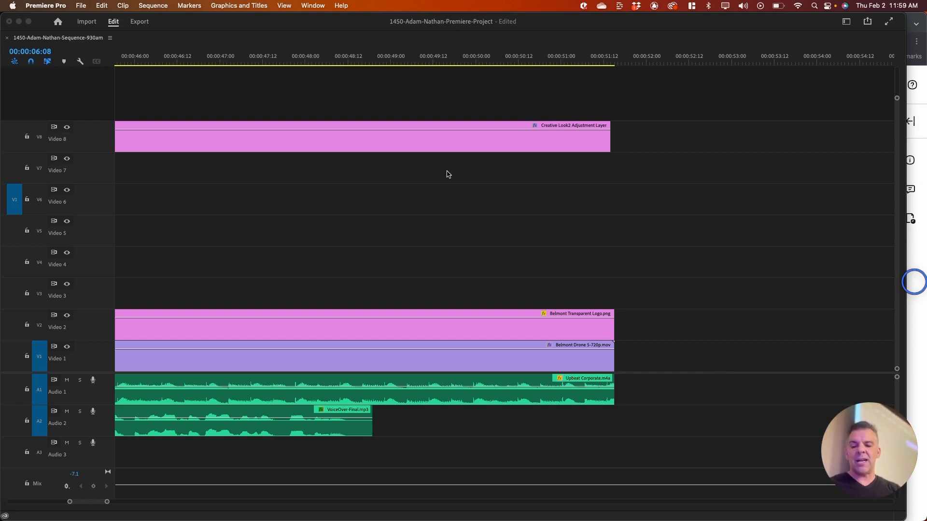
{"action": "left_click", "coordinate": [412, 176]}
{"action": "key", "text": "grave"}
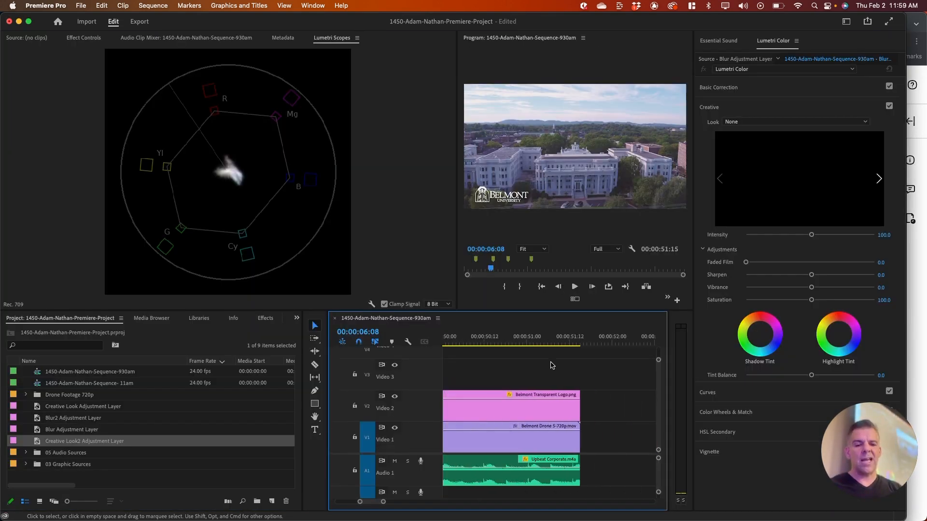
Play the last seconds of the sequence to check how the drone footage, logo and music end.
{"action": "scroll", "coordinate": [551, 365], "scroll_direction": "up", "scroll_amount": 1}
{"action": "left_click", "coordinate": [471, 337]}
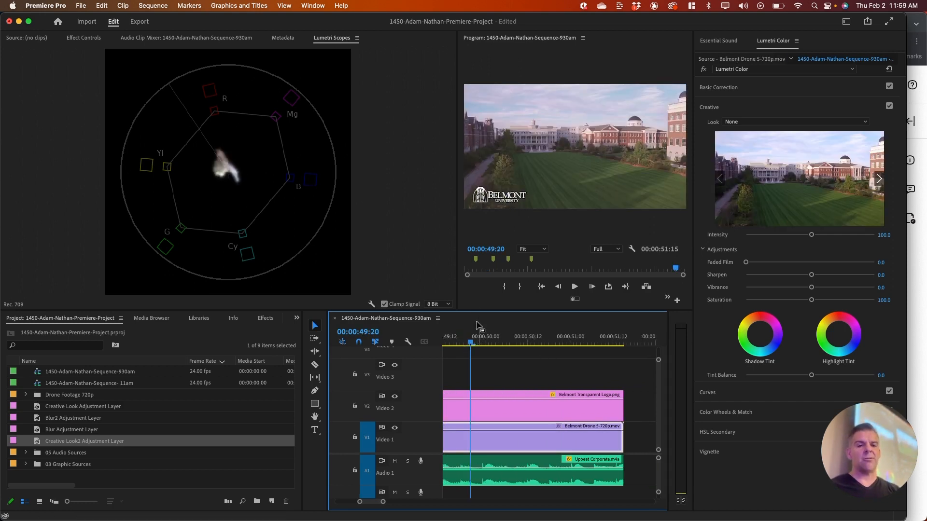
{"action": "key", "text": "End"}
{"action": "key", "text": "minus"}
{"action": "key", "text": "minus"}
{"action": "key", "text": "minus"}
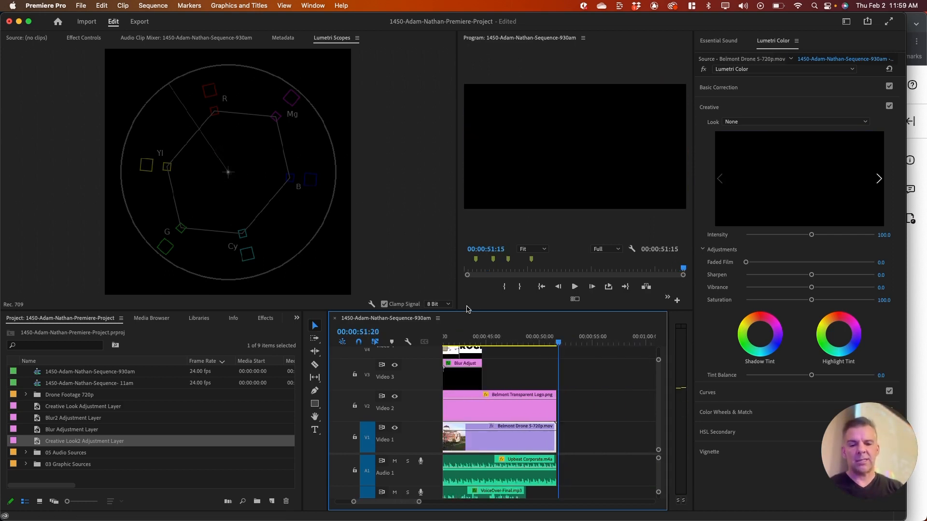
{"action": "left_click", "coordinate": [484, 337]}
{"action": "key", "text": "space"}
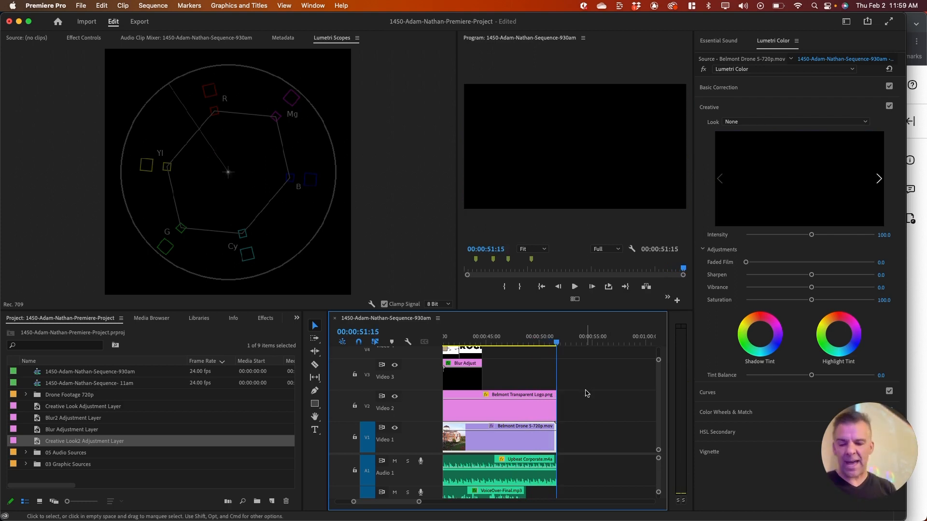
Apply a Cross Dissolve to the ends of Creative Look2 Adjustment Layer, the last Belmont Transparent Logo.png and Belmont Drone 5-720p.mov.
{"action": "key", "text": "grave"}
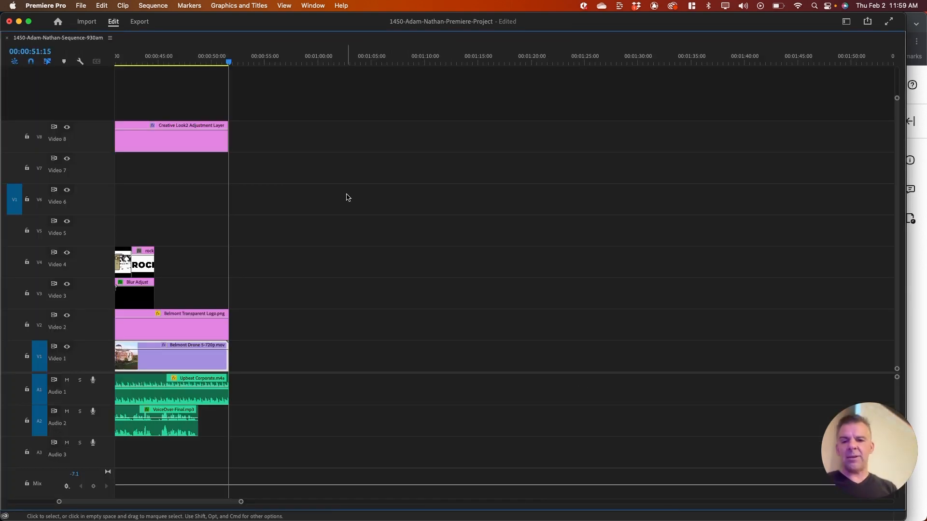
{"action": "key", "text": "equal"}
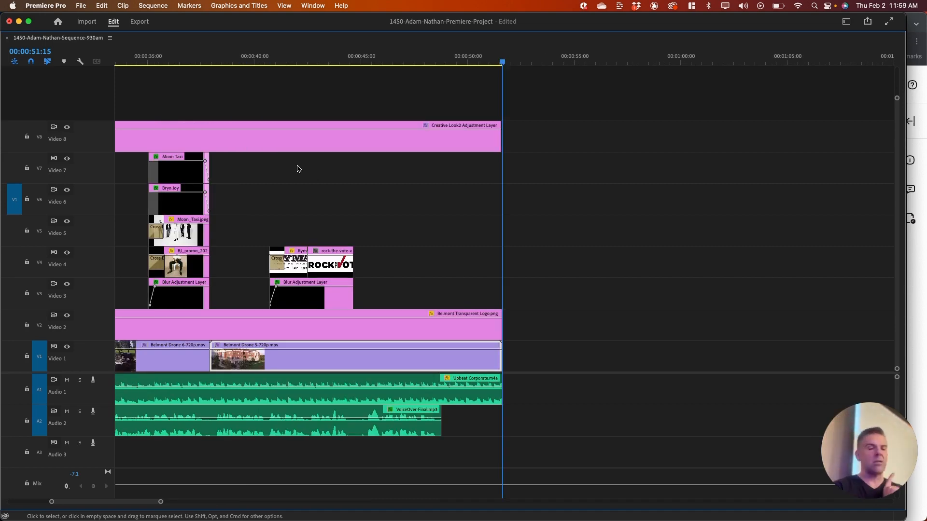
{"action": "left_click", "coordinate": [495, 142]}
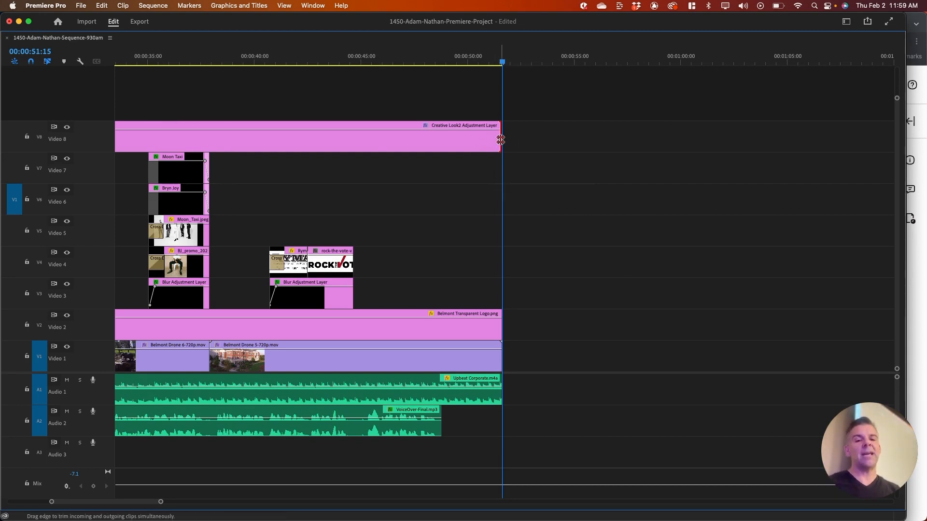
{"action": "key", "text": "super+d"}
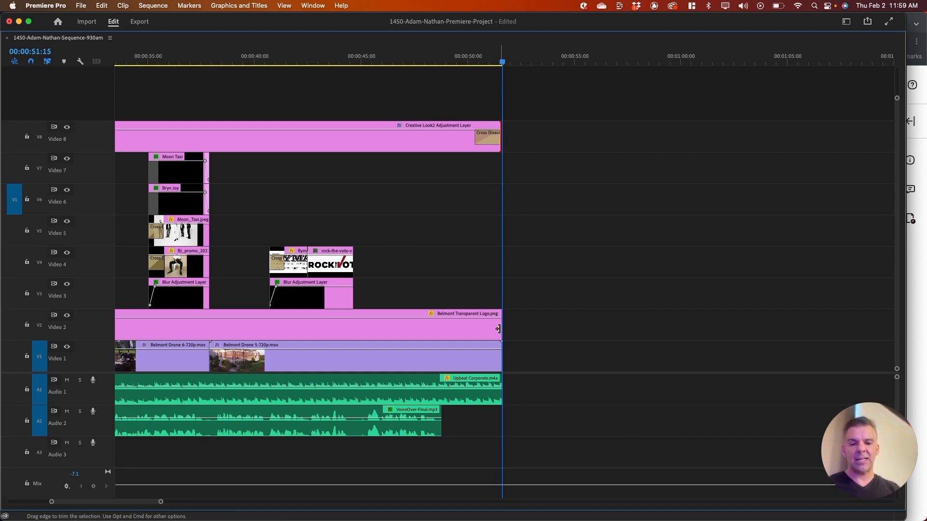
{"action": "left_click", "coordinate": [497, 329]}
{"action": "key", "text": "super+d"}
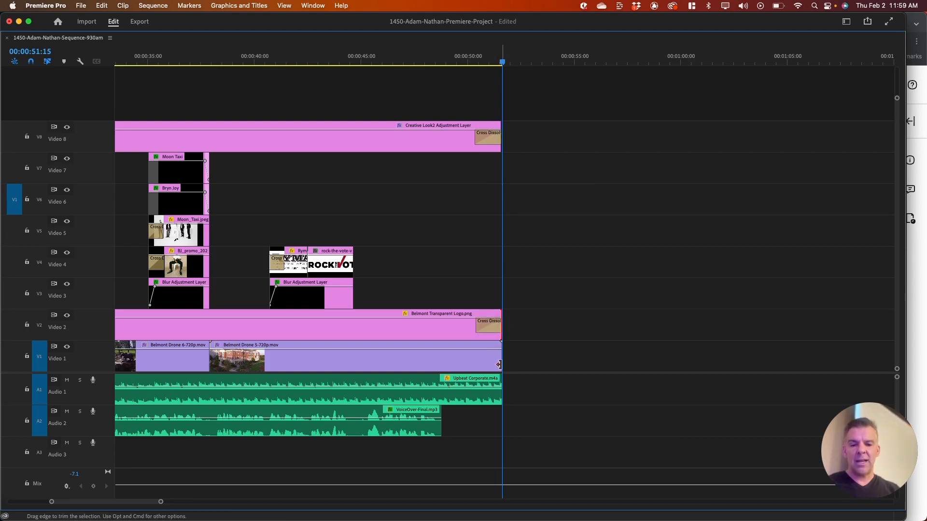
{"action": "left_click", "coordinate": [499, 364]}
{"action": "key", "text": "super+d"}
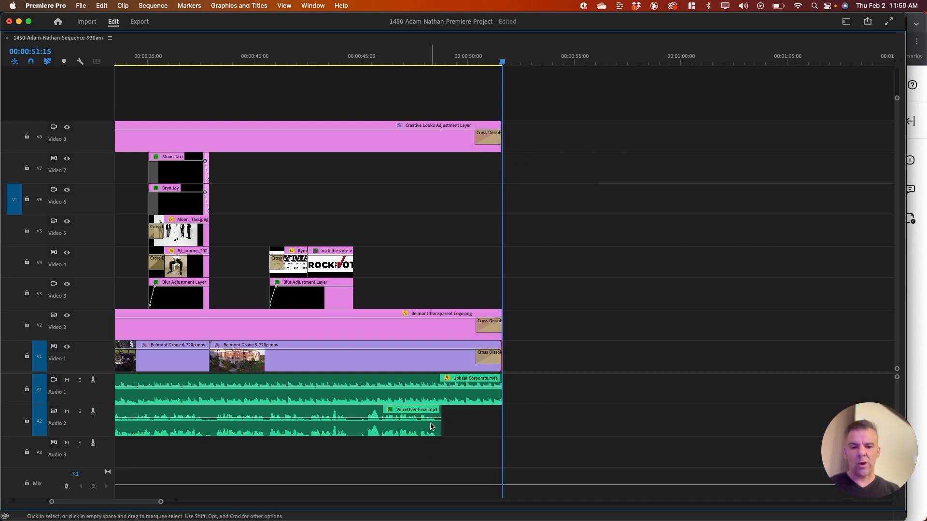
Lengthen the three closing Cross Dissolves so they all start at about 00:00:48:16, where the voice-over ends.
{"action": "left_click_drag", "start_coordinate": [477, 355], "coordinate": [441, 357]}
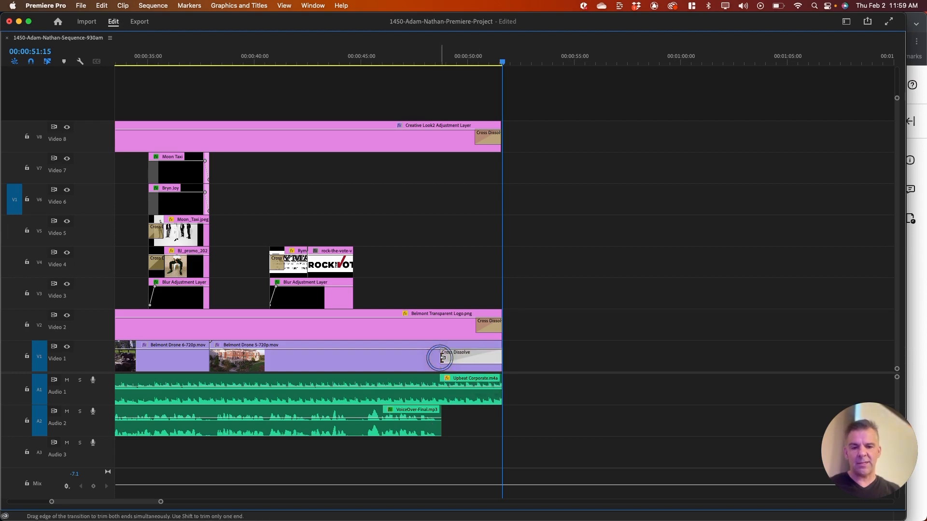
{"action": "left_click_drag", "start_coordinate": [477, 328], "coordinate": [439, 327]}
{"action": "key", "text": "super+z"}
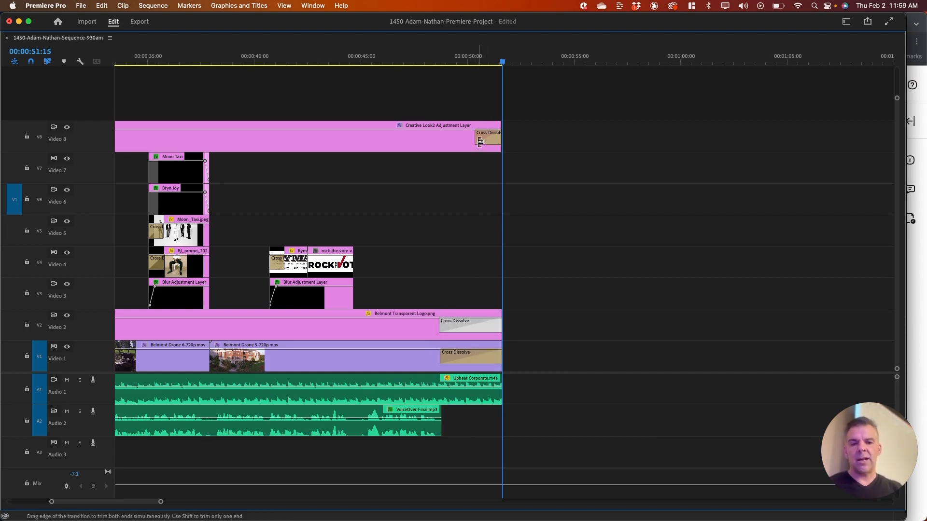
{"action": "left_click_drag", "start_coordinate": [480, 141], "coordinate": [444, 141]}
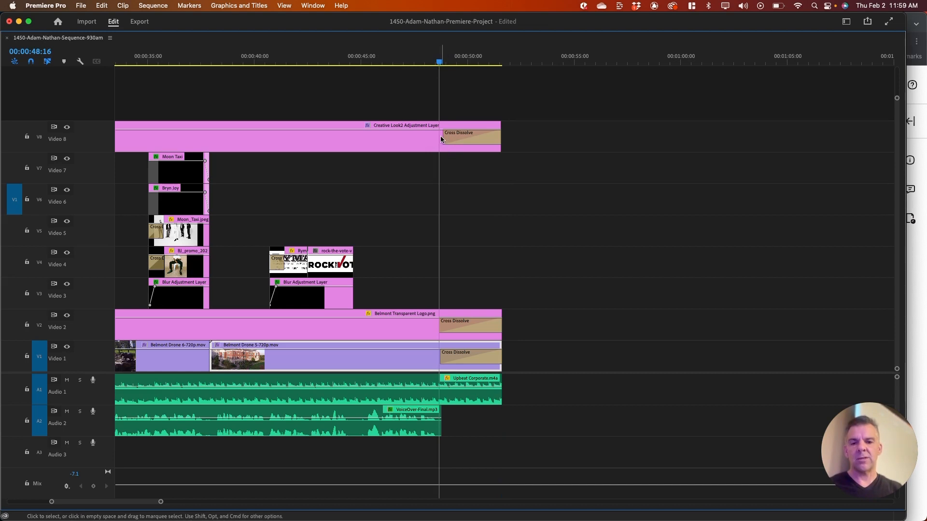
{"action": "left_click_drag", "start_coordinate": [441, 139], "coordinate": [439, 139]}
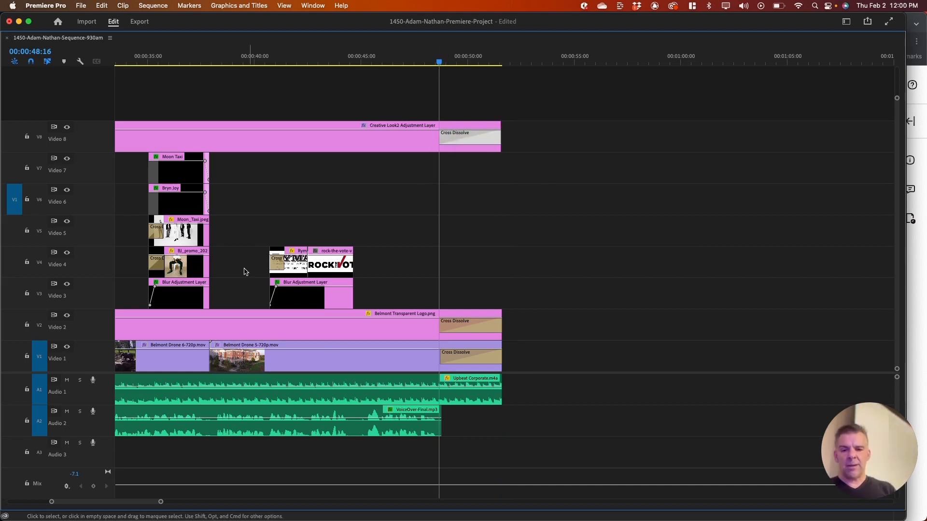
Fade out Upbeat Corporate.m4a with volume keyframes, from 00:00:48:16 down to silence at the clip's end.
{"action": "left_click", "coordinate": [292, 294]}
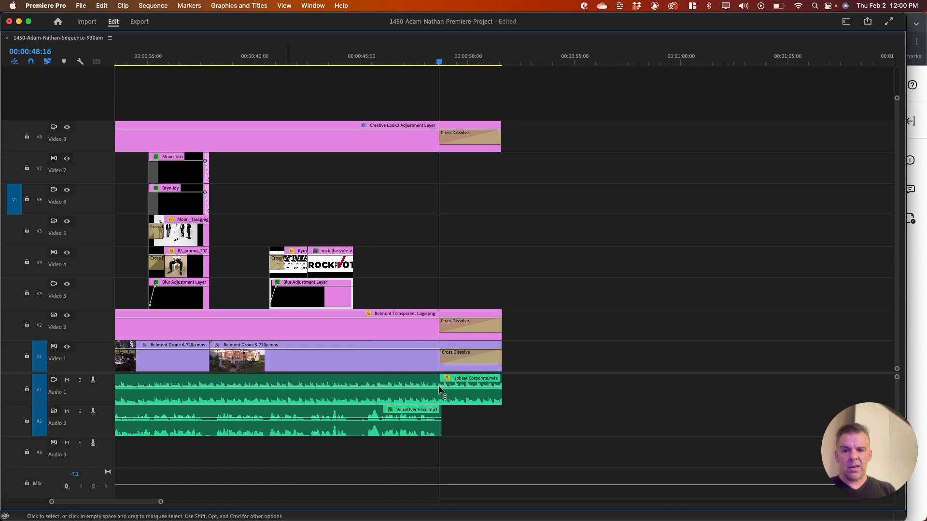
{"action": "mouse_move", "coordinate": [438, 385]}
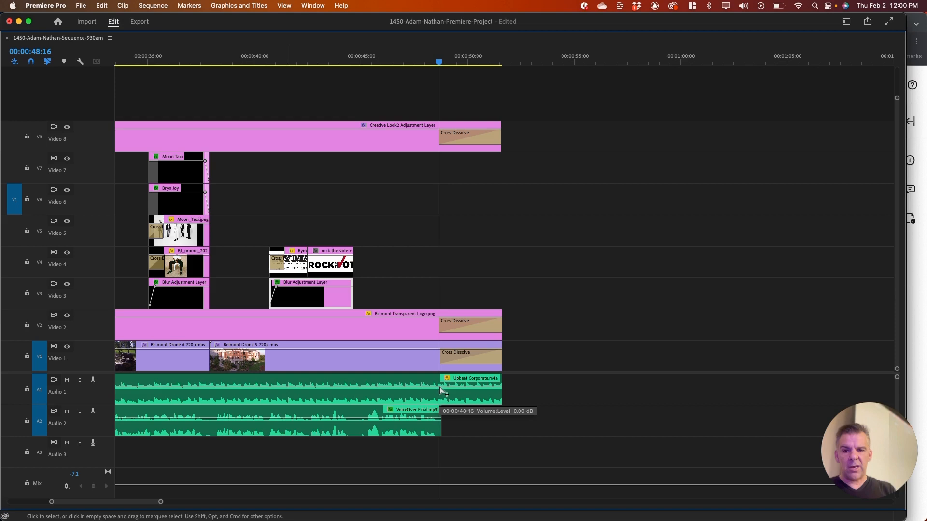
{"action": "left_click", "coordinate": [440, 387], "text": "super"}
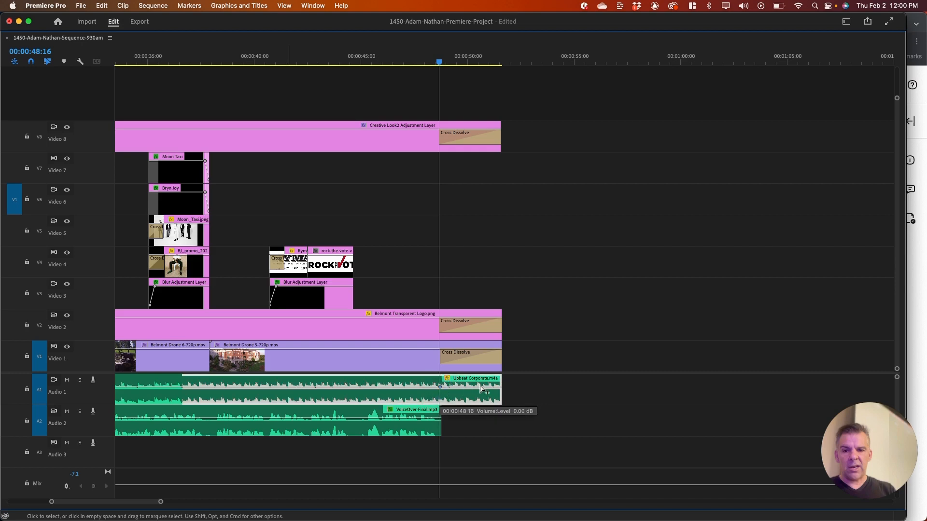
{"action": "left_click", "coordinate": [491, 387], "text": "super"}
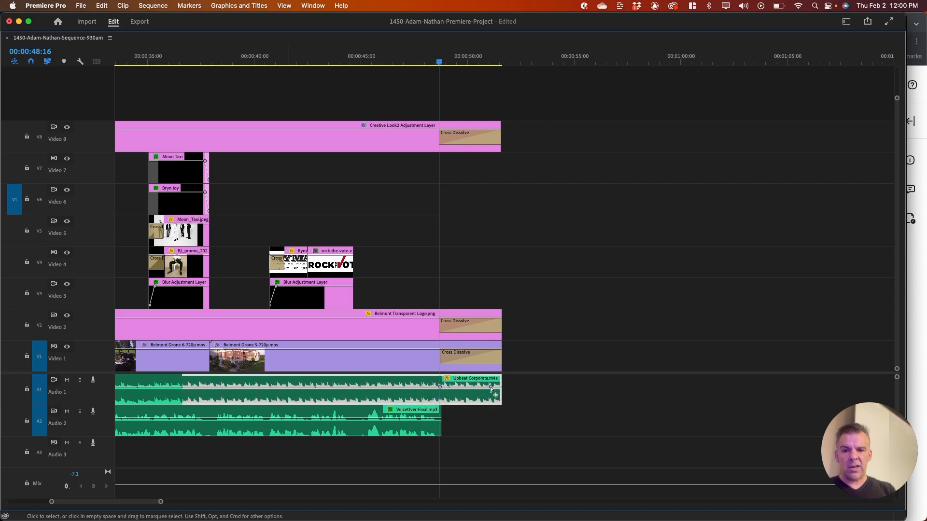
{"action": "left_click_drag", "start_coordinate": [491, 388], "coordinate": [498, 401]}
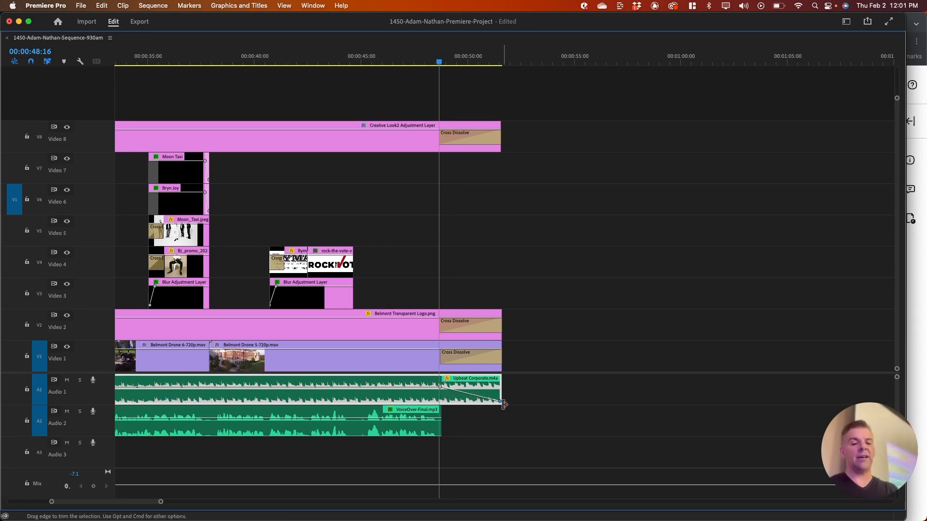
Play the sequence's ending from about 00:00:46:04 to check the picture dissolves and the music fade-out.
{"action": "left_click", "coordinate": [385, 58]}
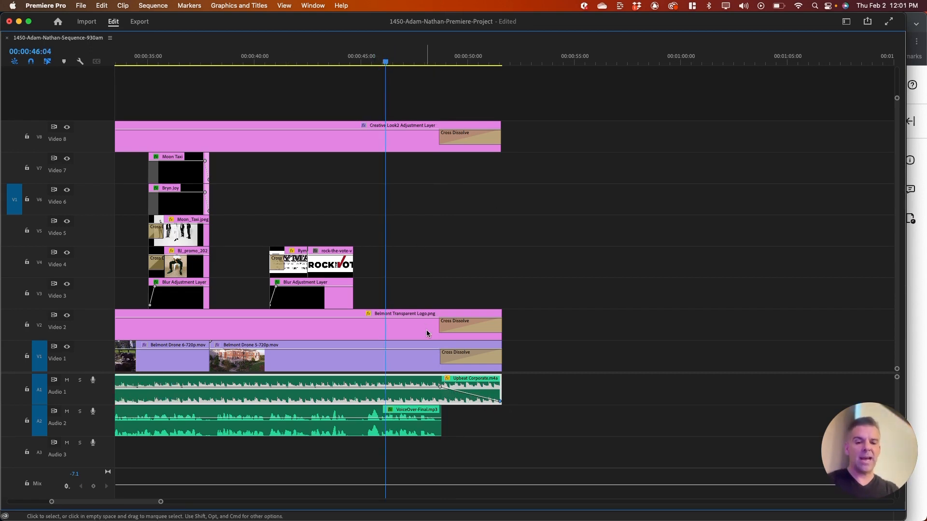
{"action": "key", "text": "space"}
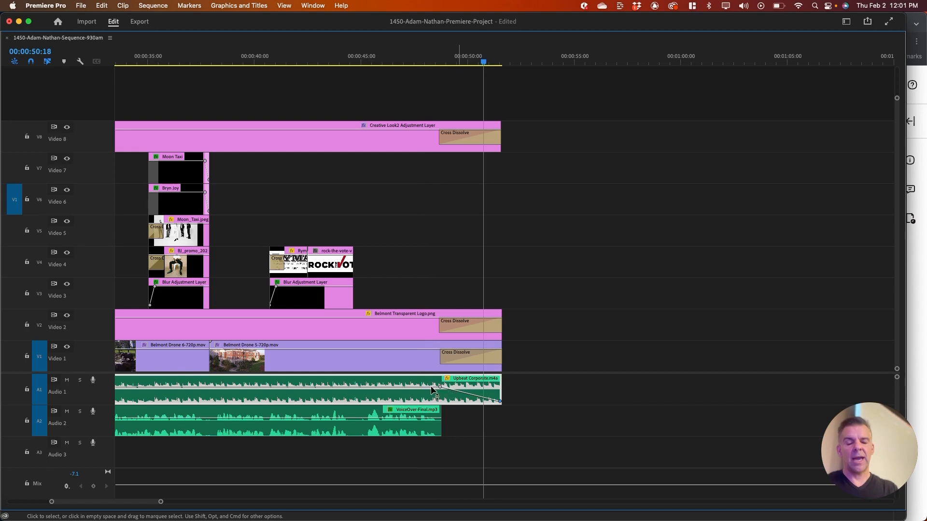
{"action": "mouse_move", "coordinate": [431, 386]}
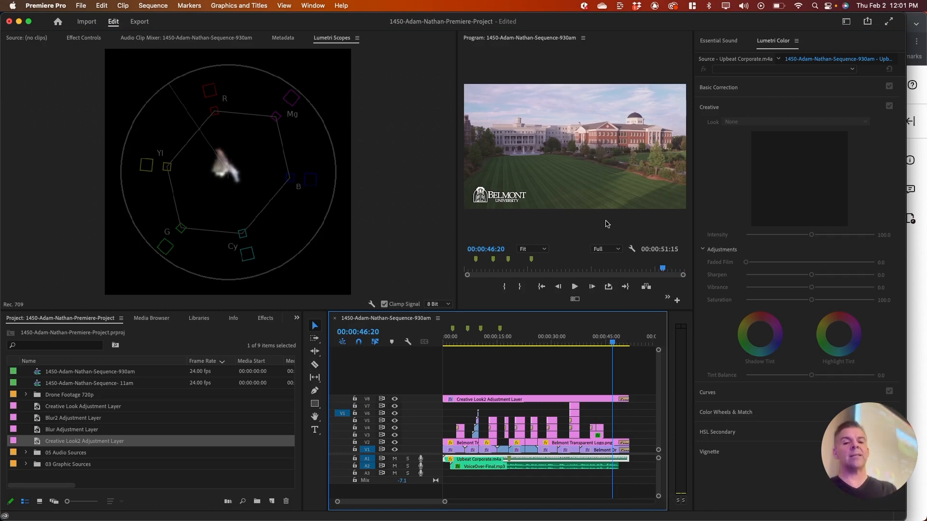
{"action": "key", "text": "space"}
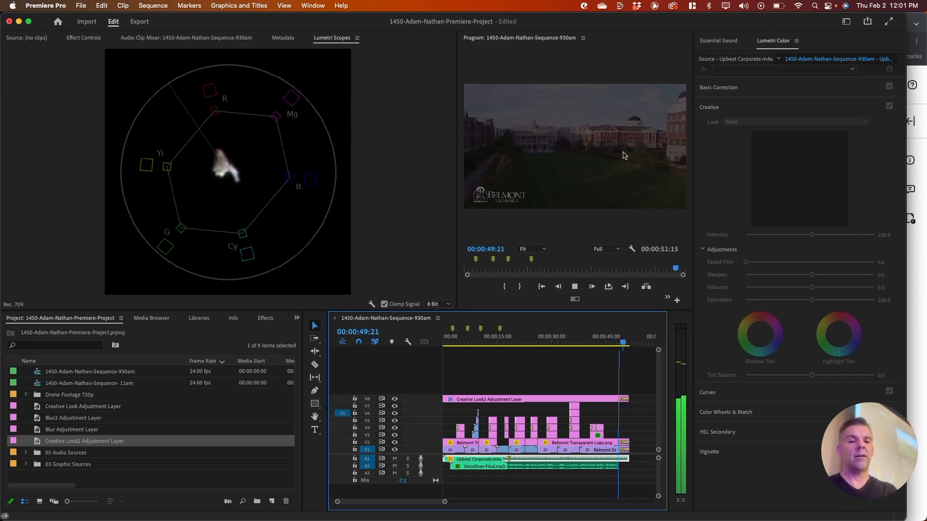
{"action": "key", "text": "space"}
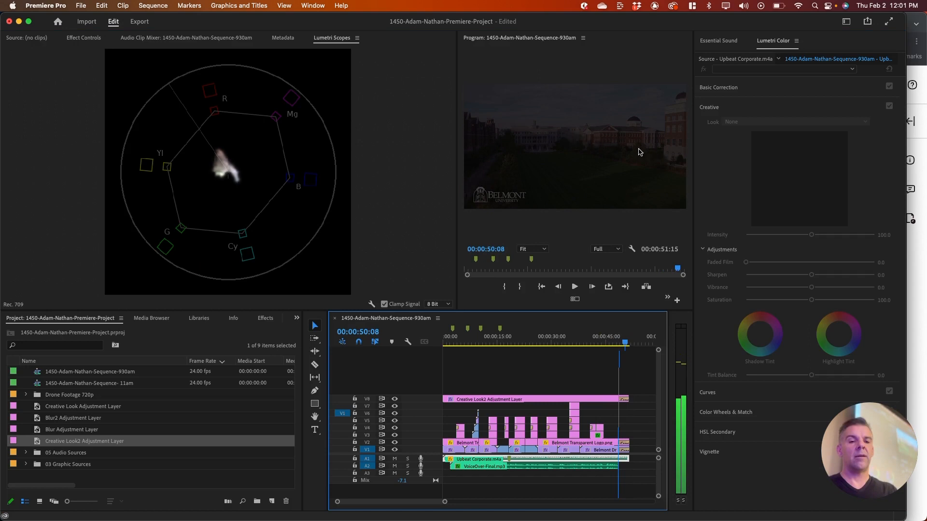
{"action": "key", "text": "space"}
{"action": "key", "text": "ctrl+super+space"}
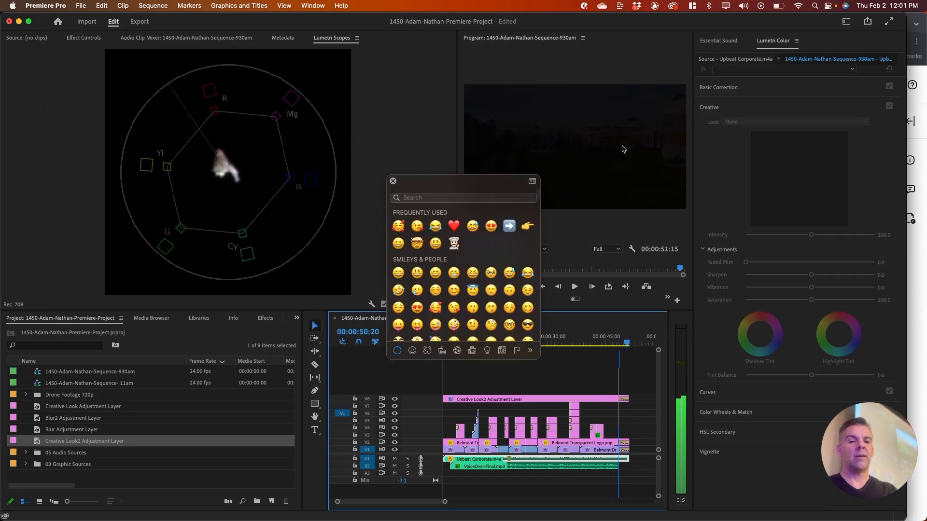
Return the playhead to the sequence's start and save the project.
{"action": "left_click", "coordinate": [519, 357]}
{"action": "key", "text": "Home"}
{"action": "key", "text": "super+s"}
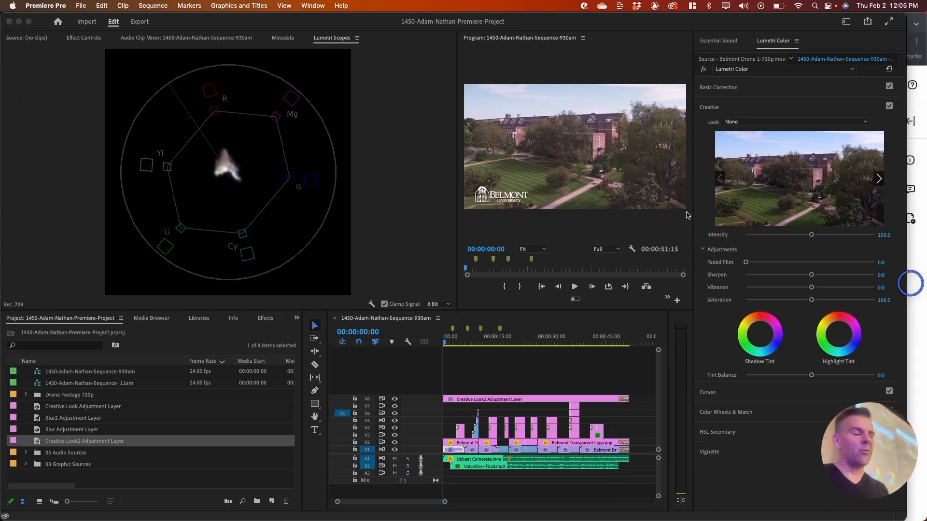
Switch to Chrome and examine the project instructions for the export settings, required screenshots, media folder structure and .prproj file.
{"action": "left_click", "coordinate": [534, 342]}
{"action": "key", "text": "super+Tab"}
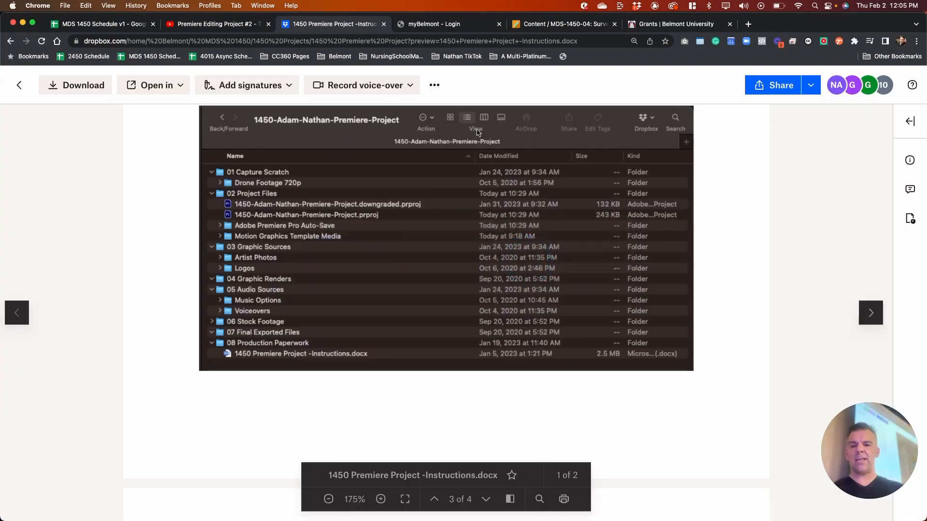
{"action": "scroll", "coordinate": [351, 278], "scroll_direction": "up", "scroll_amount": 10}
{"action": "scroll", "coordinate": [306, 150], "scroll_direction": "down", "scroll_amount": 3}
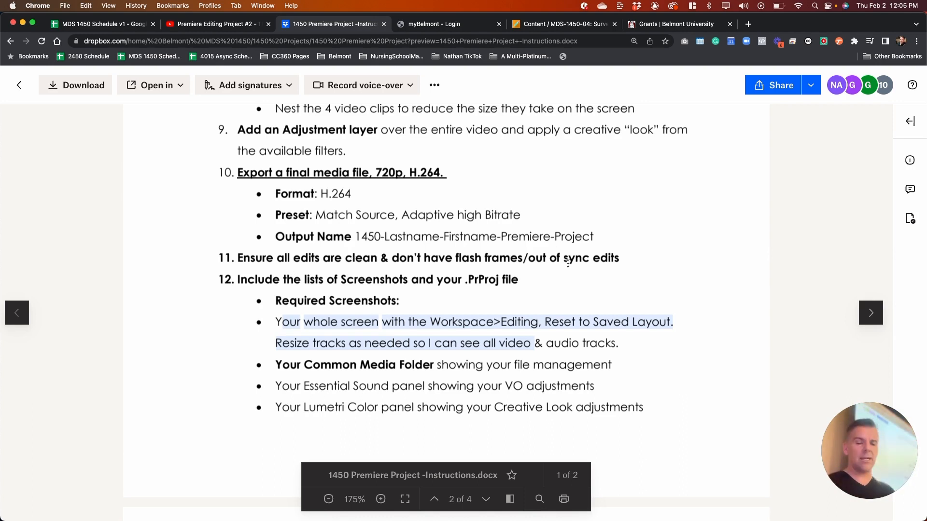
{"action": "scroll", "coordinate": [306, 285], "scroll_direction": "up", "scroll_amount": 2}
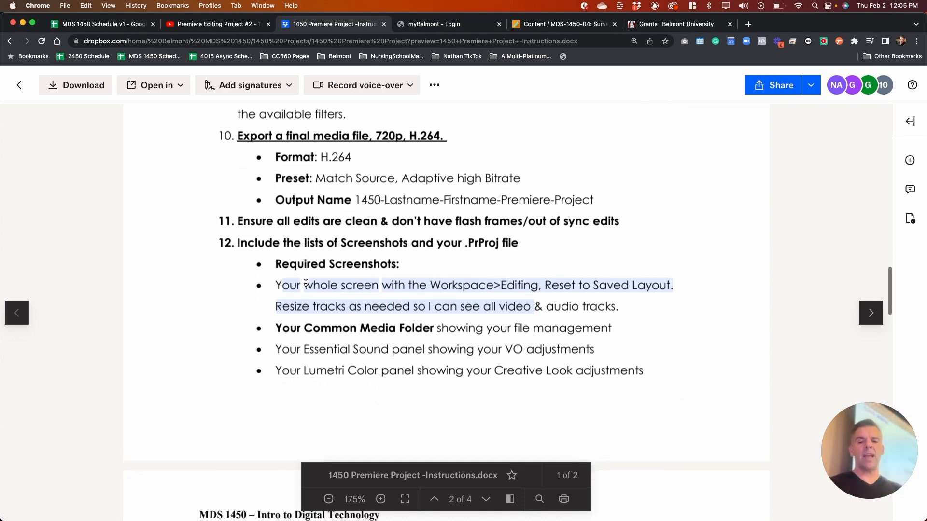
{"action": "scroll", "coordinate": [305, 284], "scroll_direction": "down", "scroll_amount": 4}
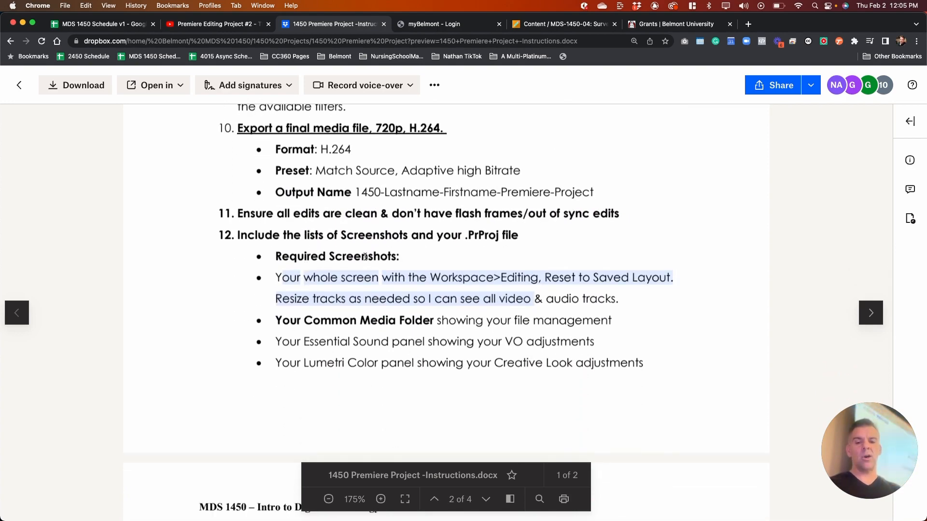
{"action": "scroll", "coordinate": [339, 262], "scroll_direction": "down", "scroll_amount": 10}
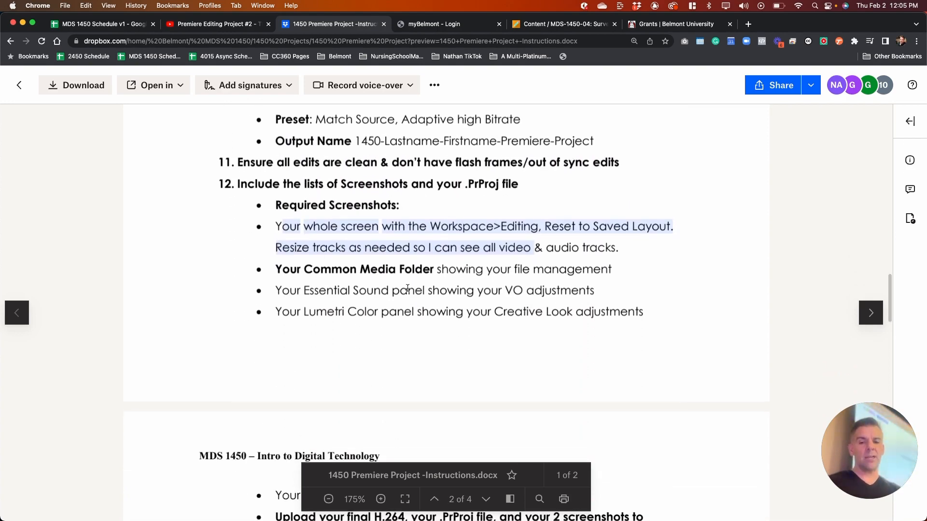
{"action": "scroll", "coordinate": [407, 291], "scroll_direction": "up", "scroll_amount": 10}
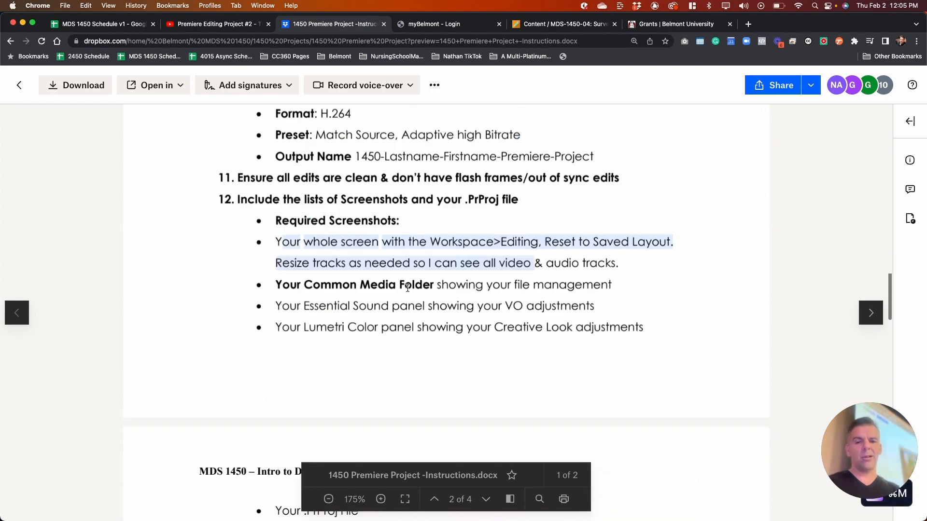
{"action": "scroll", "coordinate": [326, 249], "scroll_direction": "down", "scroll_amount": 2}
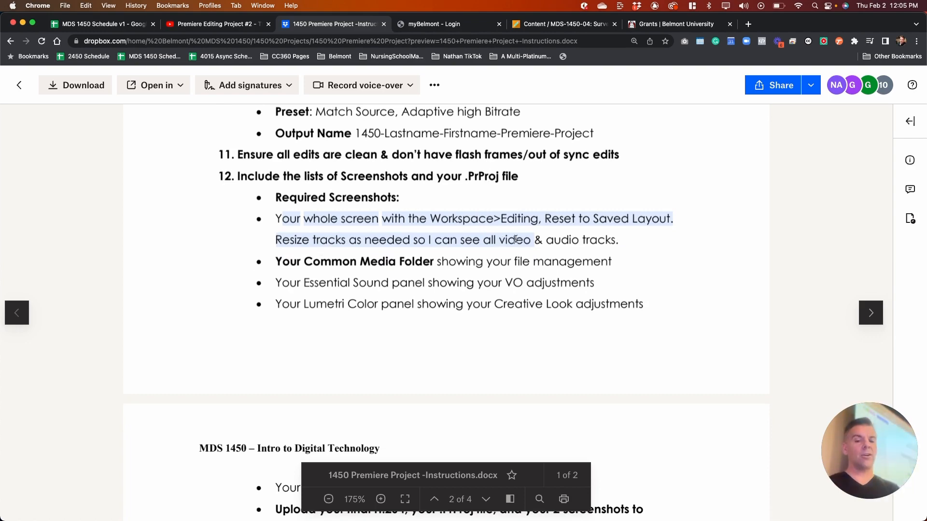
{"action": "scroll", "coordinate": [515, 238], "scroll_direction": "down", "scroll_amount": 10}
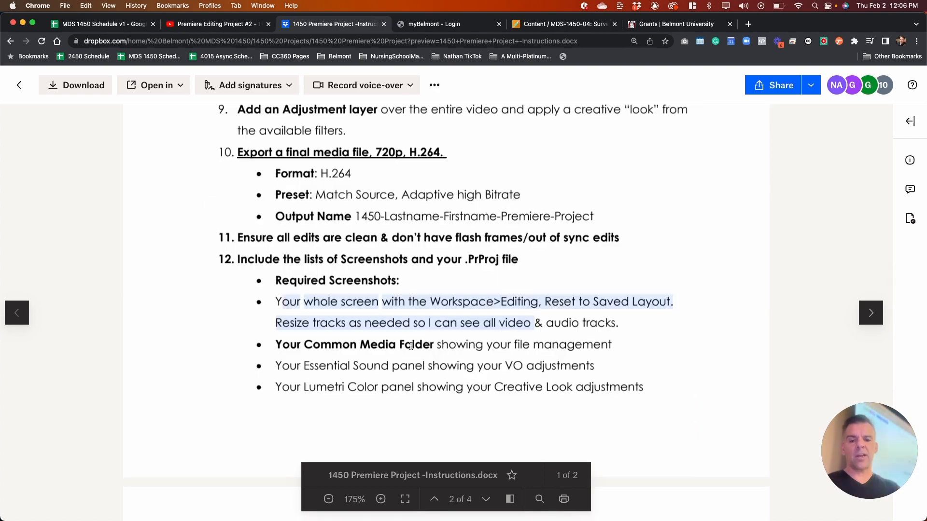
{"action": "scroll", "coordinate": [410, 345], "scroll_direction": "down", "scroll_amount": 15}
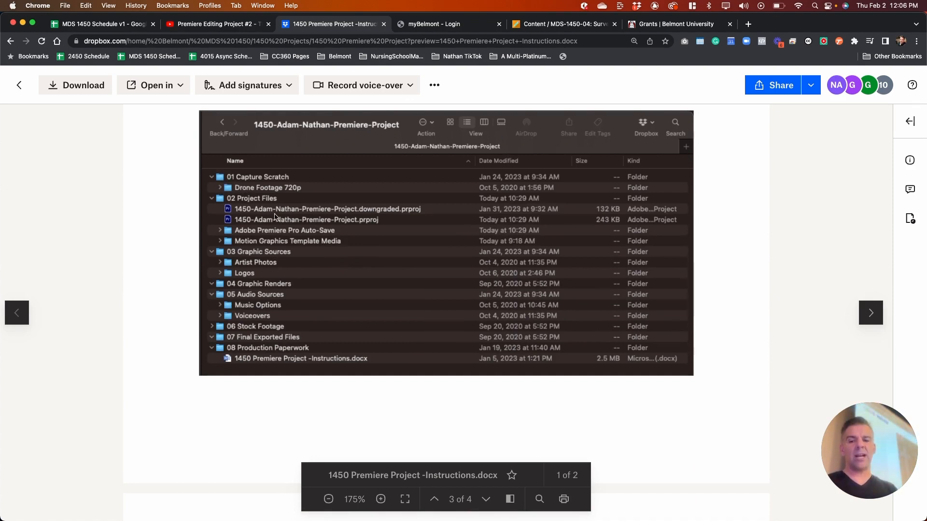
{"action": "scroll", "coordinate": [284, 302], "scroll_direction": "down", "scroll_amount": 10}
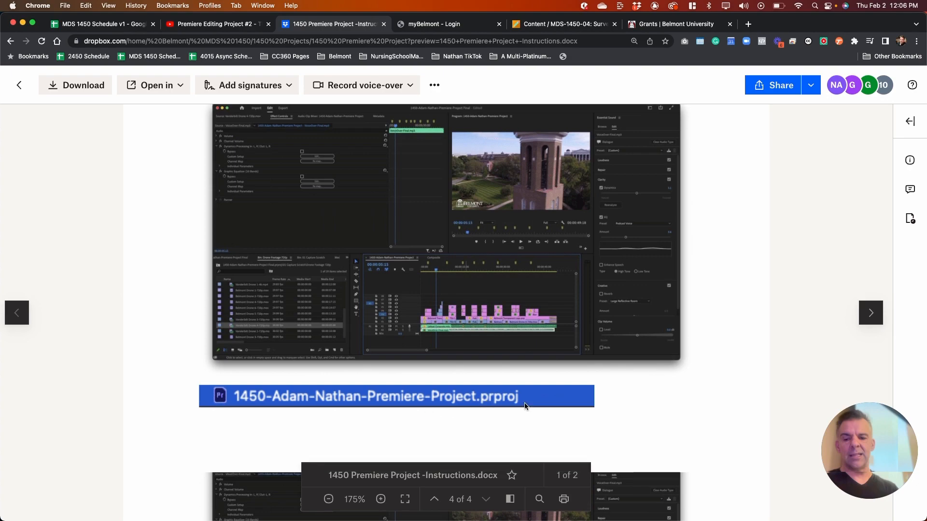
Review the export requirements in the project instructions, switch to Premiere Pro and open the sequence's export settings.
{"action": "scroll", "coordinate": [495, 292], "scroll_direction": "up", "scroll_amount": 20}
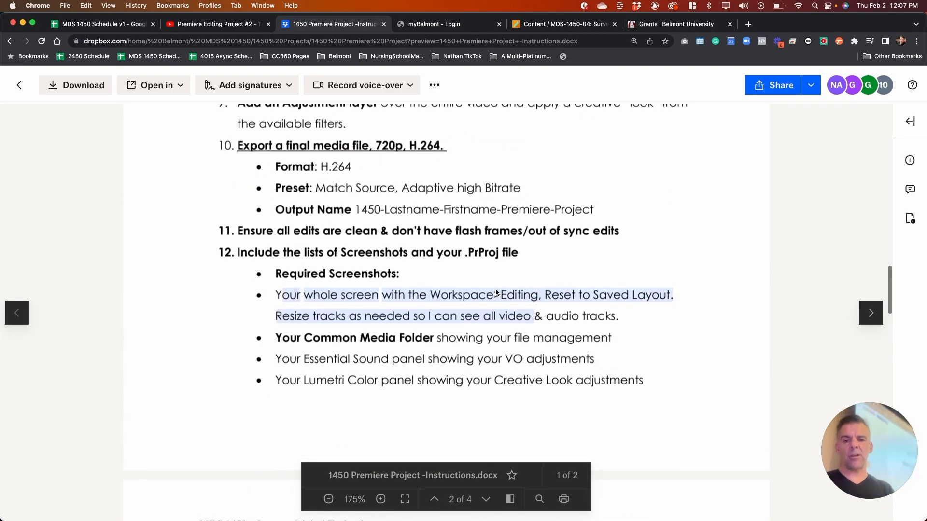
{"action": "scroll", "coordinate": [495, 289], "scroll_direction": "up", "scroll_amount": 3}
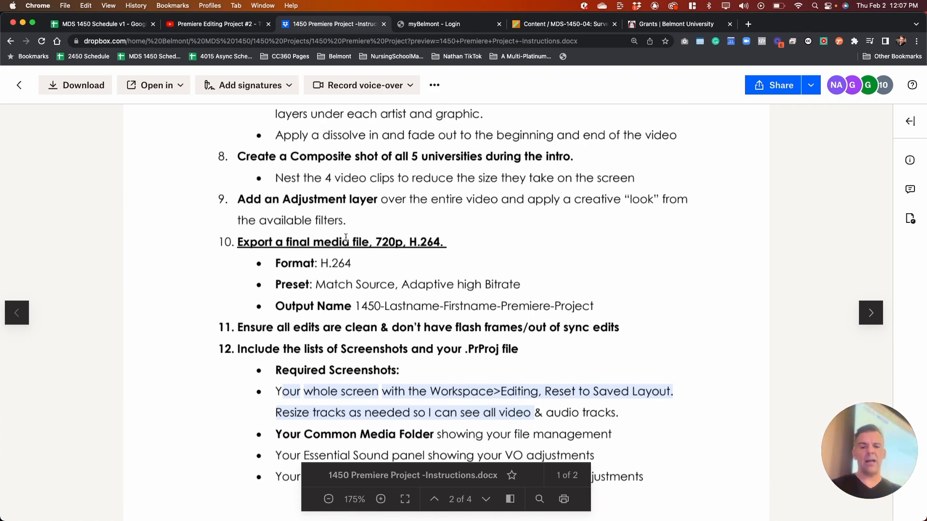
{"action": "key", "text": "super+Tab"}
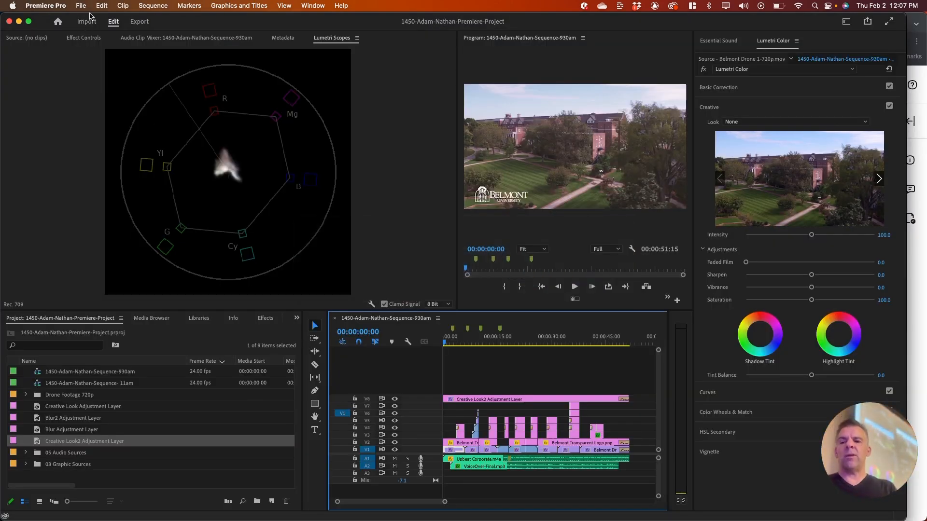
{"action": "left_click", "coordinate": [114, 23]}
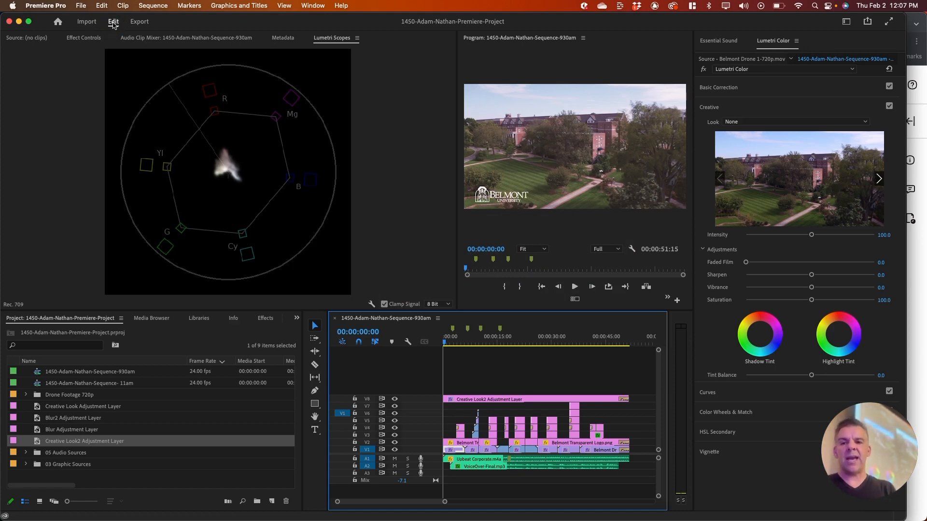
{"action": "left_click", "coordinate": [140, 23]}
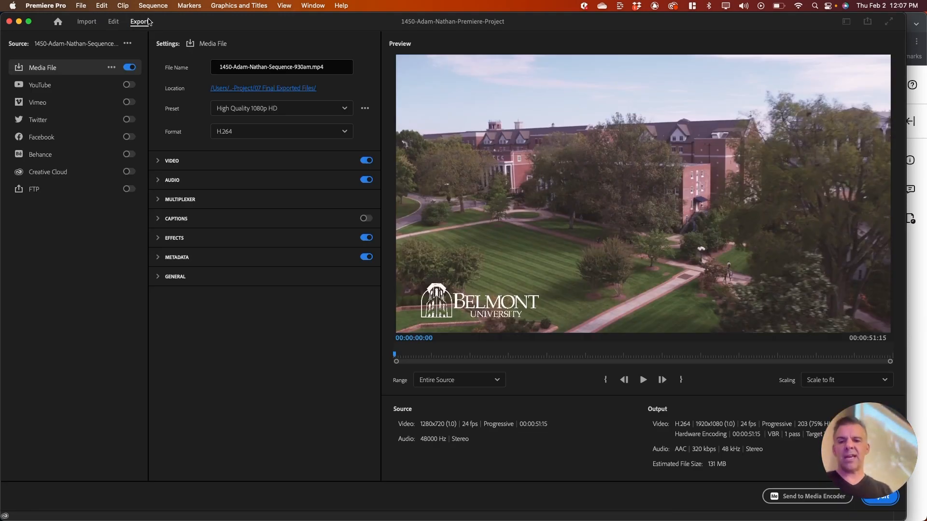
Name the export file in the 1450-Lastname-Firstname-Premiere-Project format and allow it to replace the existing file.
{"action": "left_click", "coordinate": [311, 67]}
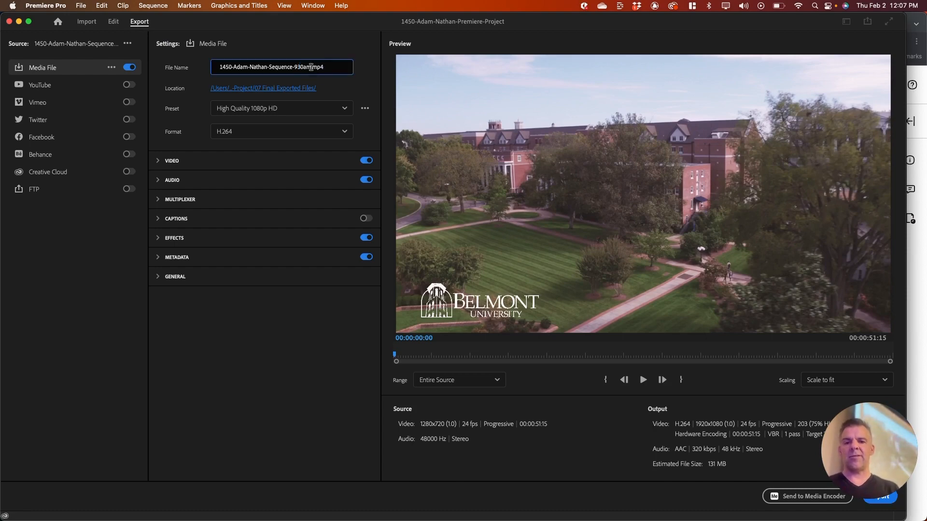
{"action": "key", "text": "super+a"}
{"action": "type", "text": "1"}
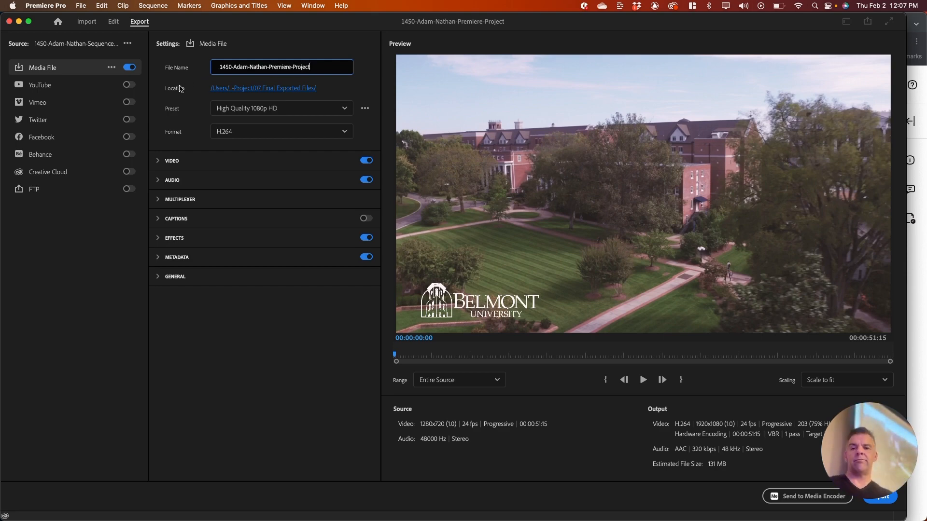
{"action": "left_click", "coordinate": [243, 90]}
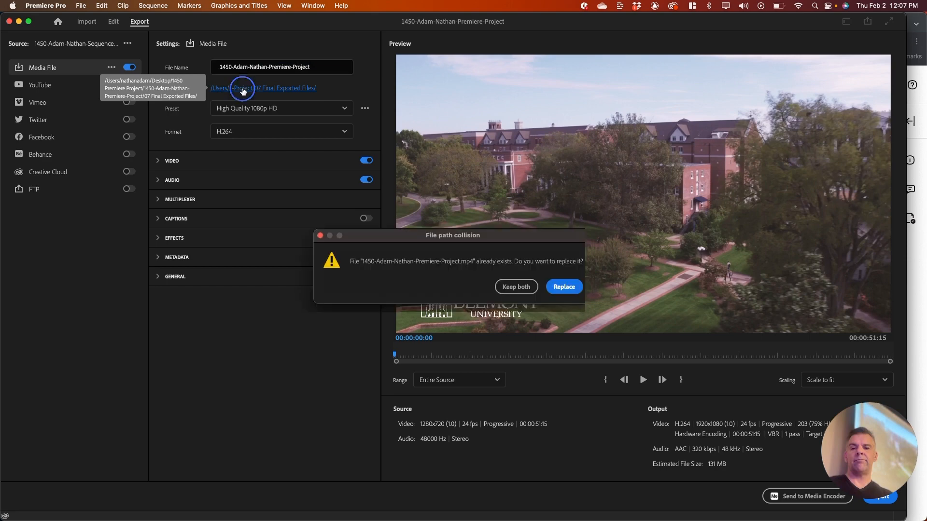
{"action": "key", "text": "Return"}
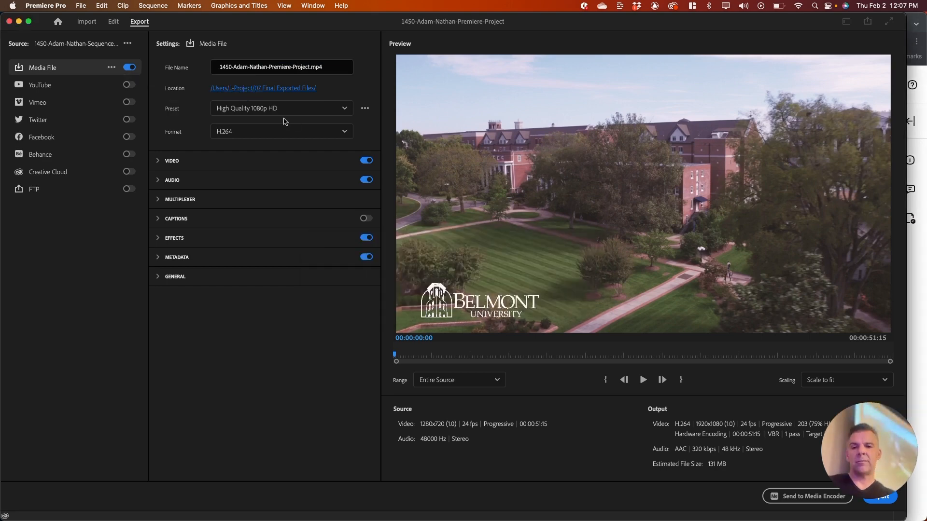
Set the export location to the project's 07 Final Exported Files folder, replacing the existing file of the same name.
{"action": "left_click", "coordinate": [268, 88]}
{"action": "left_click", "coordinate": [515, 129]}
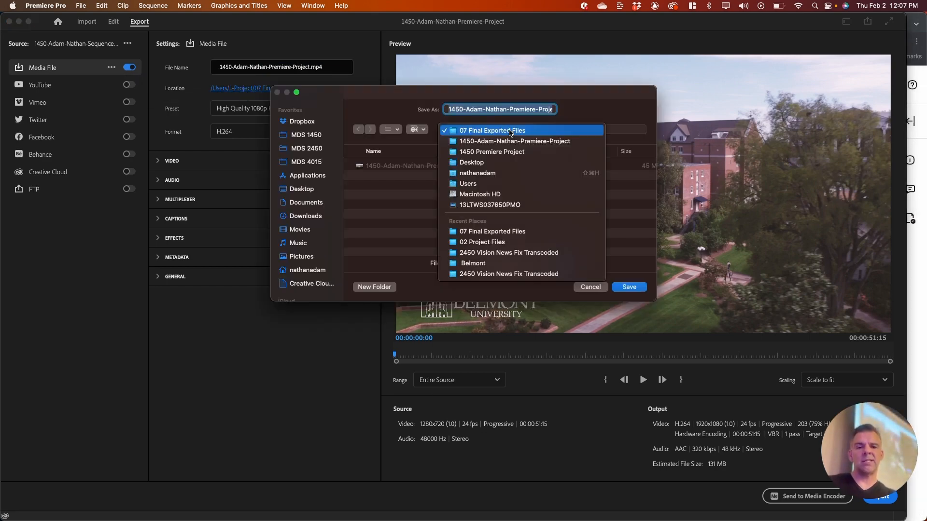
{"action": "left_click", "coordinate": [488, 153]}
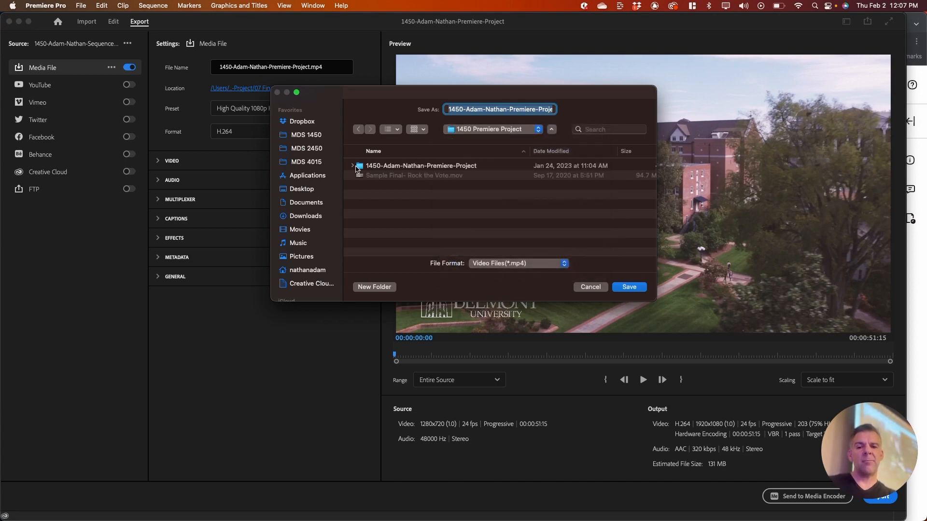
{"action": "left_click", "coordinate": [353, 166]}
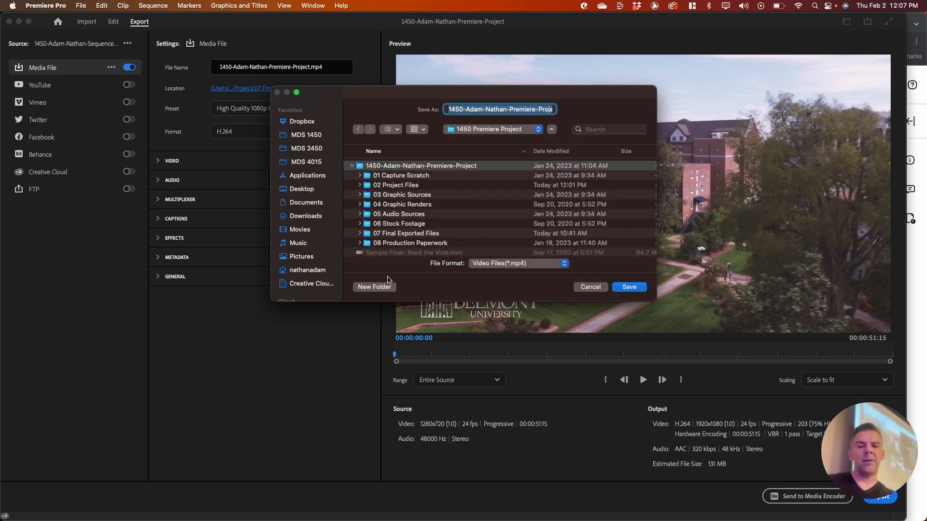
{"action": "double_click", "coordinate": [413, 234]}
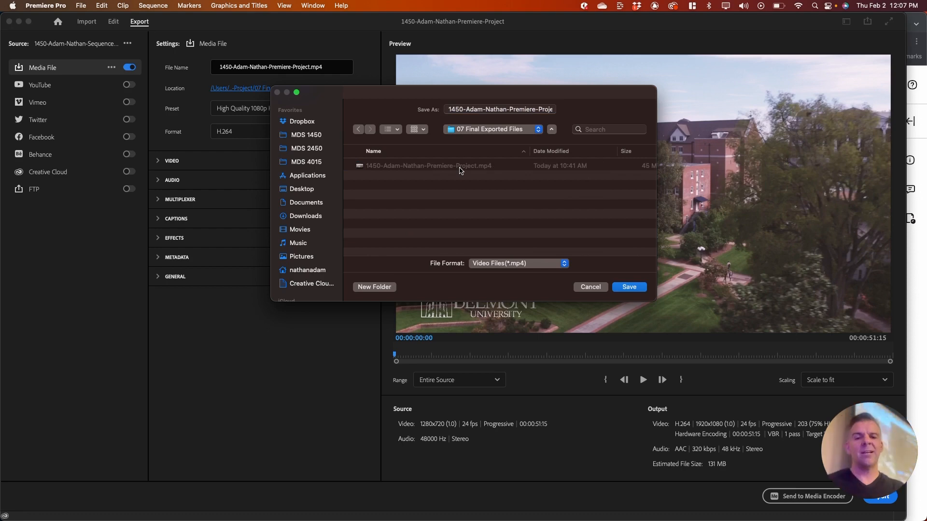
{"action": "left_click", "coordinate": [630, 288]}
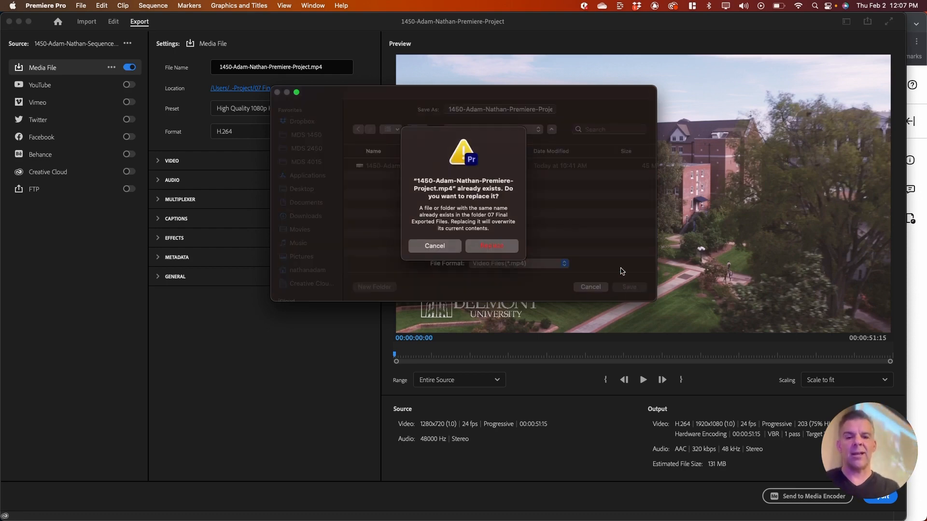
{"action": "left_click", "coordinate": [491, 247]}
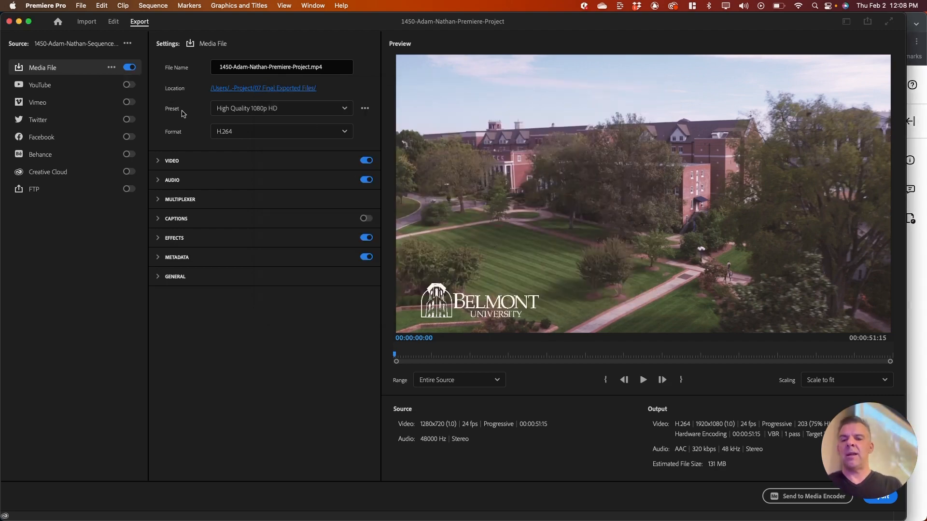
Check the required preset in the Chrome instructions and set the export preset to Match Source - Adaptive High Bitrate.
{"action": "key", "text": "super+Tab"}
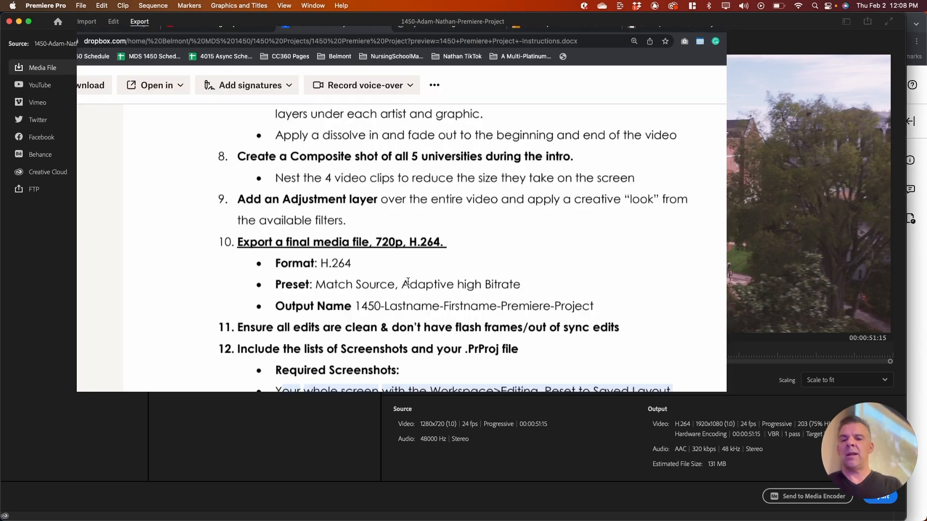
{"action": "key", "text": "super+Tab"}
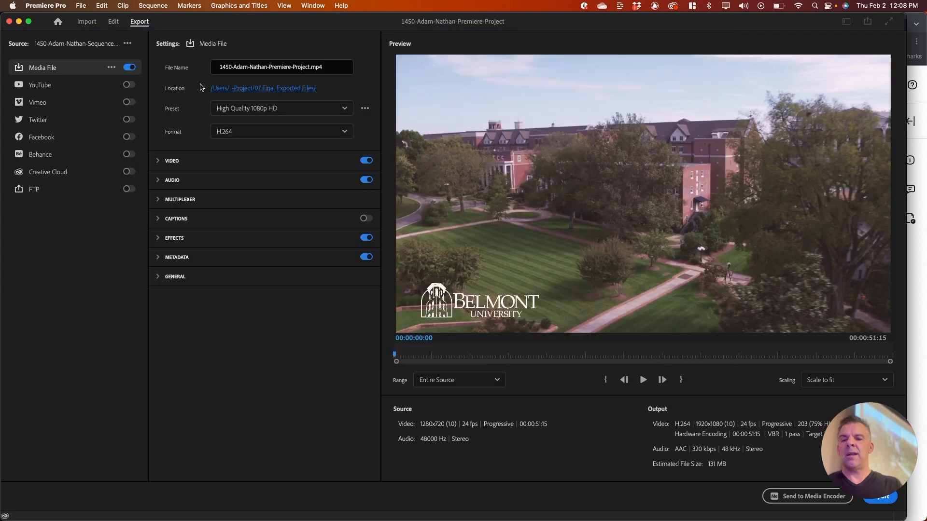
{"action": "left_click", "coordinate": [248, 109]}
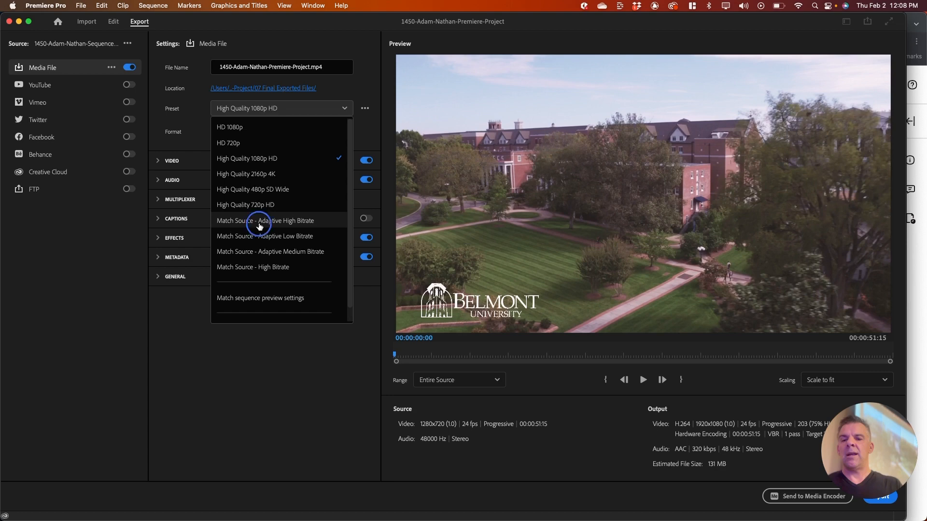
{"action": "left_click", "coordinate": [260, 223]}
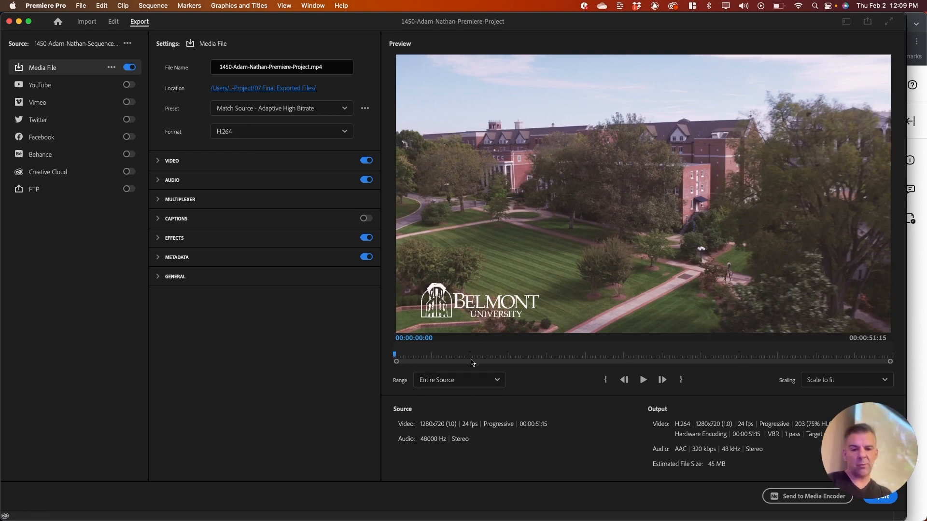
Play and scrub the export preview through to the closing fade and back to 00:00:34:20 to check the picture.
{"action": "left_click", "coordinate": [643, 379]}
{"action": "left_click", "coordinate": [553, 358]}
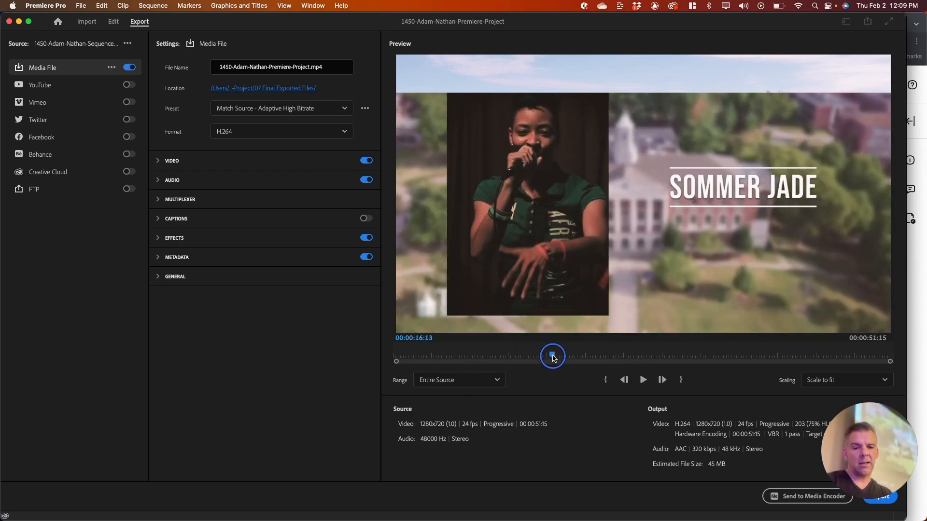
{"action": "left_click_drag", "start_coordinate": [553, 357], "coordinate": [877, 357]}
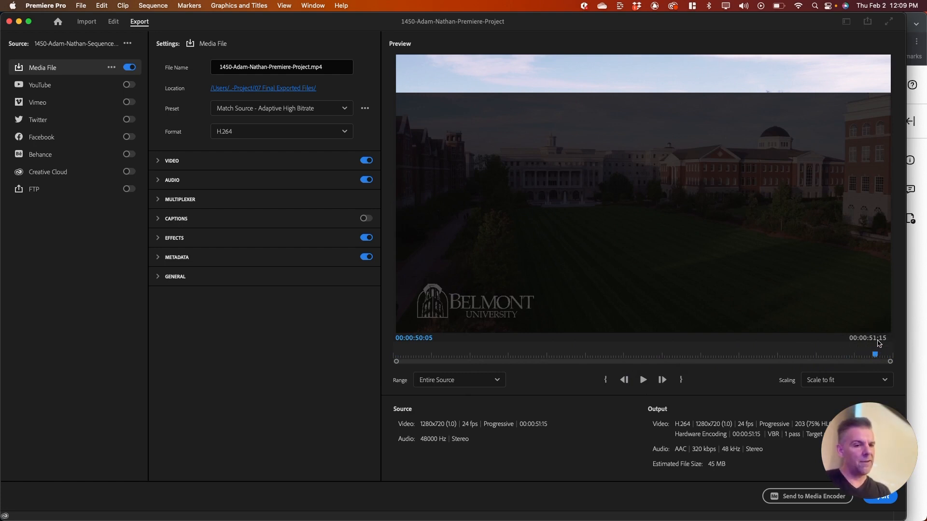
{"action": "left_click_drag", "start_coordinate": [875, 354], "coordinate": [727, 355]}
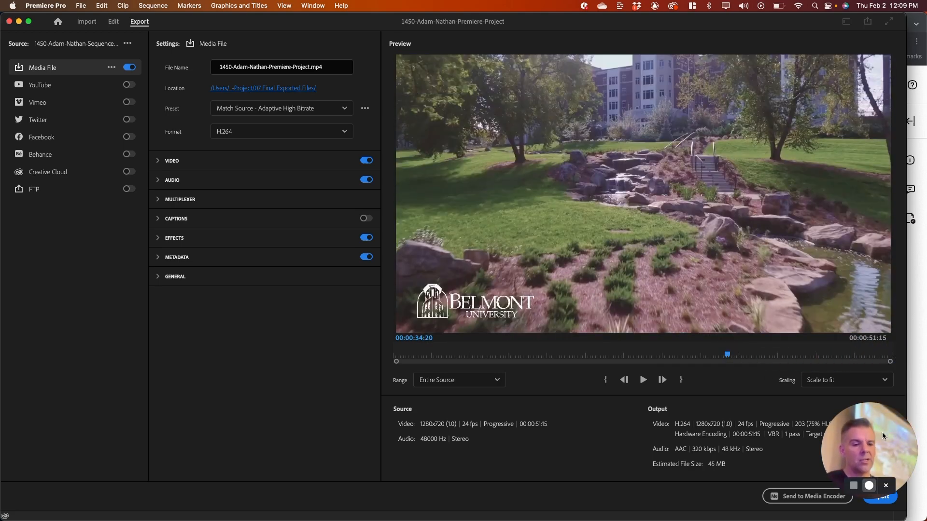
Start exporting the sequence immediately with the current H.264 settings.
{"action": "left_click_drag", "start_coordinate": [882, 433], "coordinate": [92, 450]}
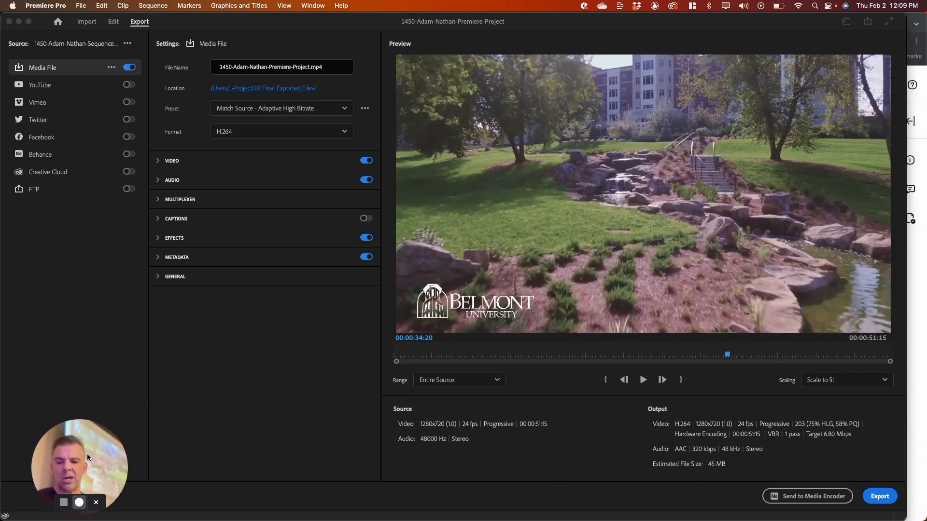
{"action": "left_click", "coordinate": [881, 497]}
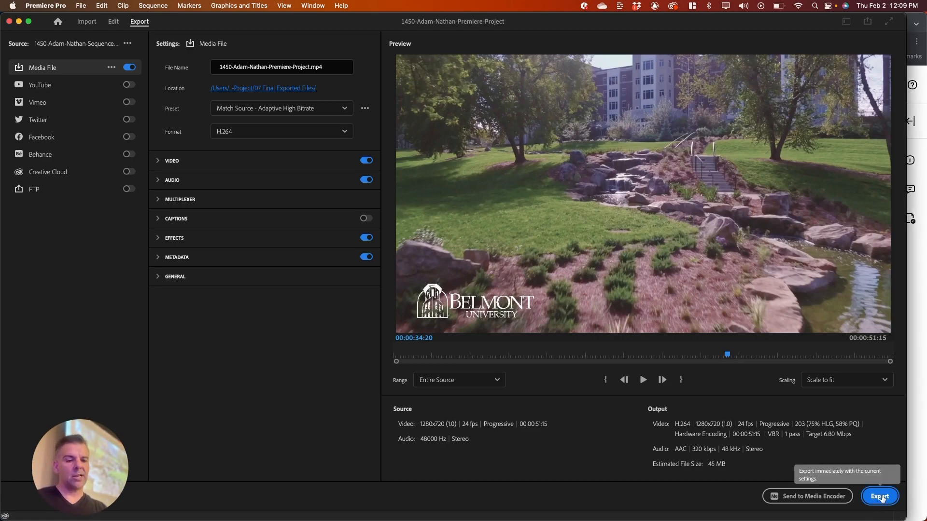
{"action": "left_click", "coordinate": [880, 497]}
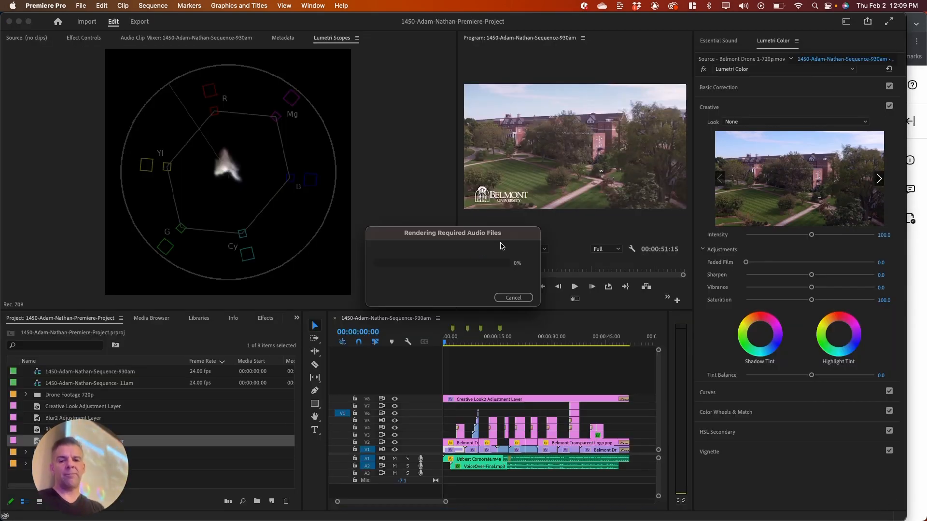
Look at the project folder in Finder during encoding, and return to Premiere Pro to cancel the export.
{"action": "key", "text": "super+Tab"}
{"action": "key", "text": "super+Tab"}
{"action": "key", "text": "super+Tab"}
{"action": "key", "text": "super+Tab"}
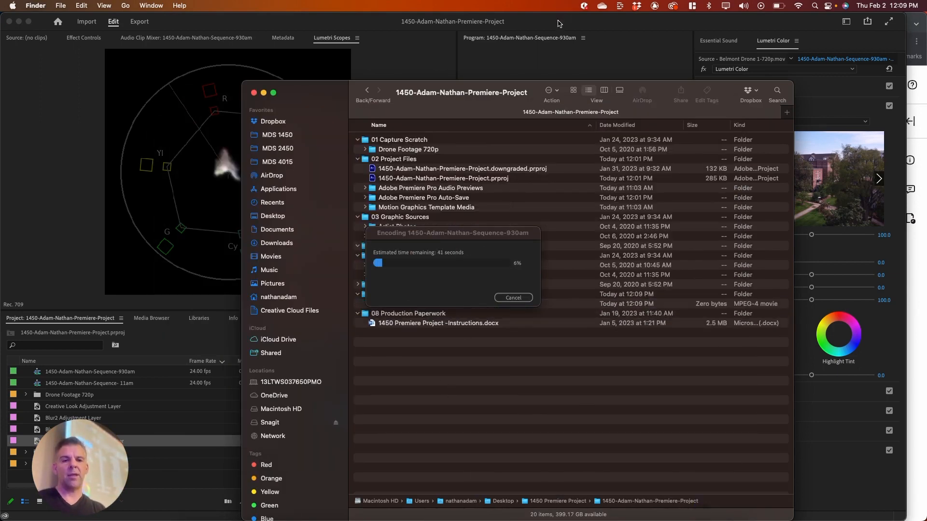
{"action": "key", "text": "super+Tab"}
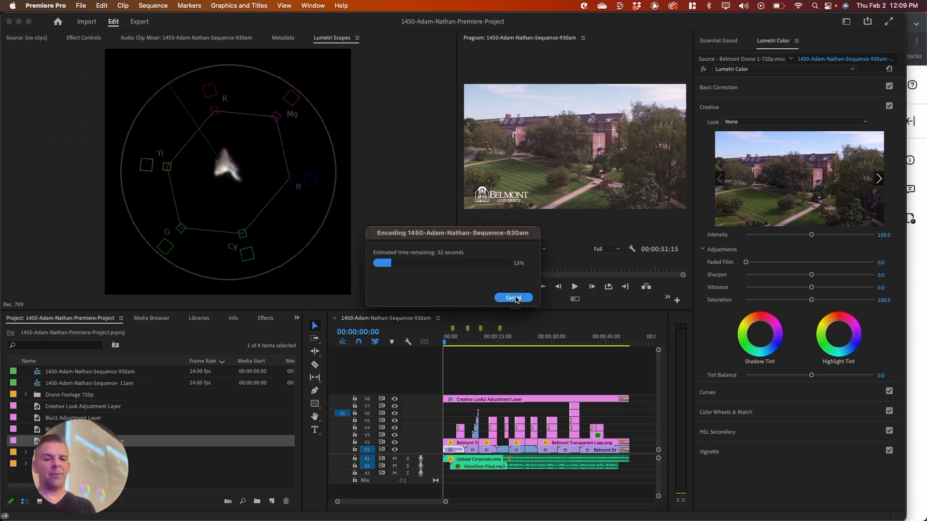
Paste a stray adjustment layer clip at 00:03:36:03, well past the end of the edited sequence.
{"action": "left_click", "coordinate": [622, 360]}
{"action": "key", "text": "minus"}
{"action": "key", "text": "minus"}
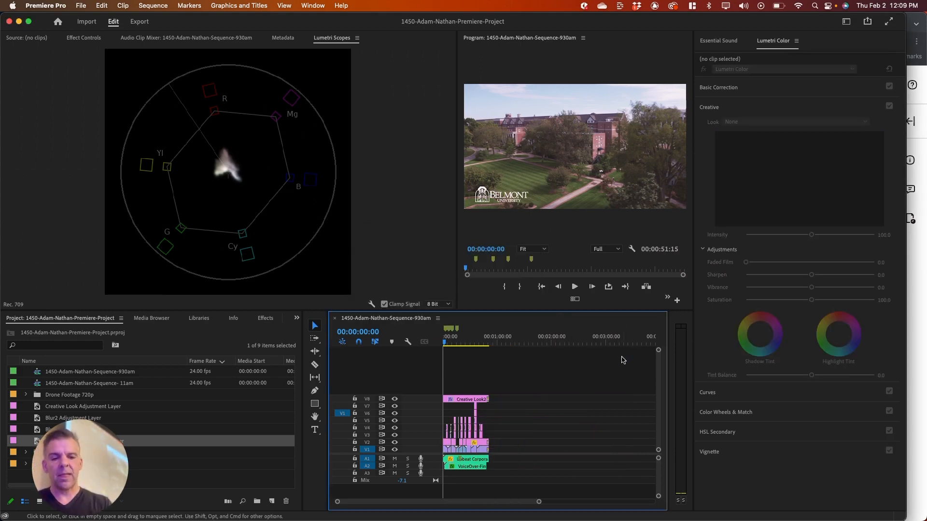
{"action": "left_click", "coordinate": [638, 338]}
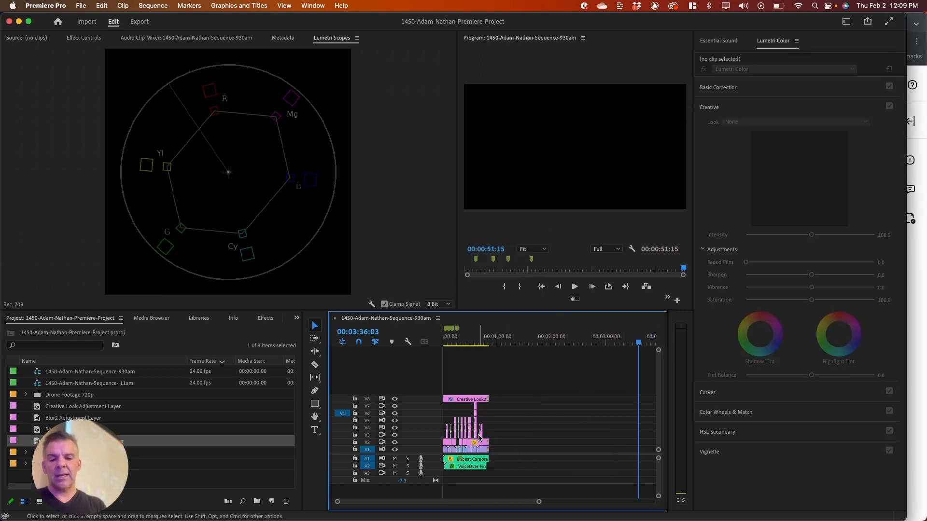
{"action": "left_click", "coordinate": [478, 442]}
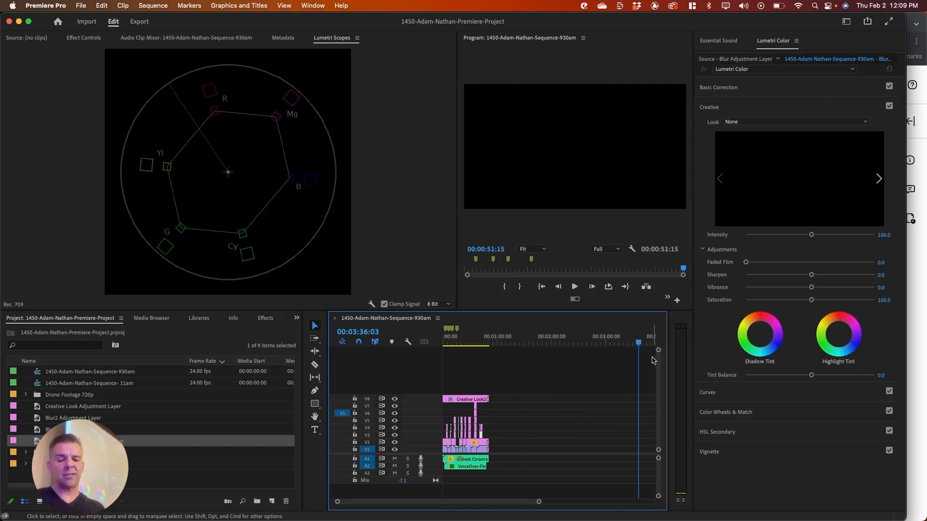
{"action": "key", "text": "super+v"}
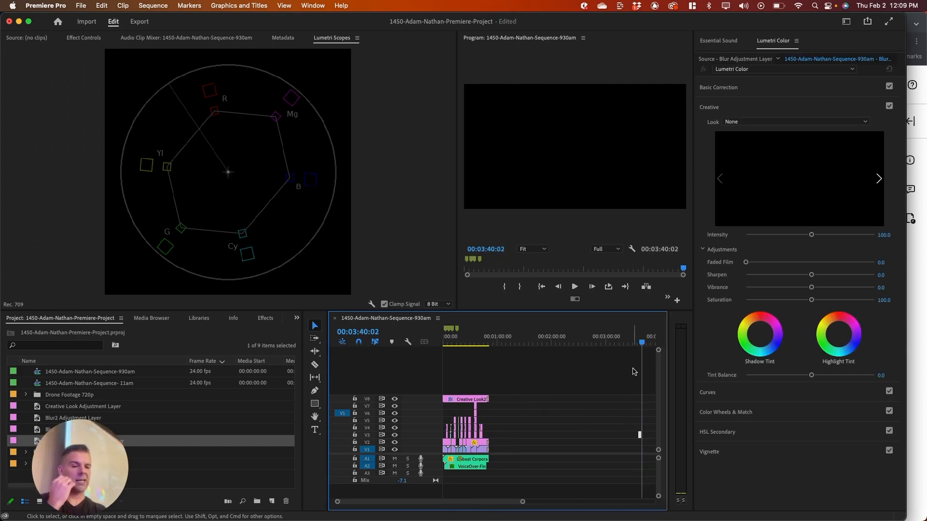
Switch to the Editing workspace and move the stray Blur Adjustment Layer clip to start at 00:07:15:23.
{"action": "key", "text": "alt+shift+1"}
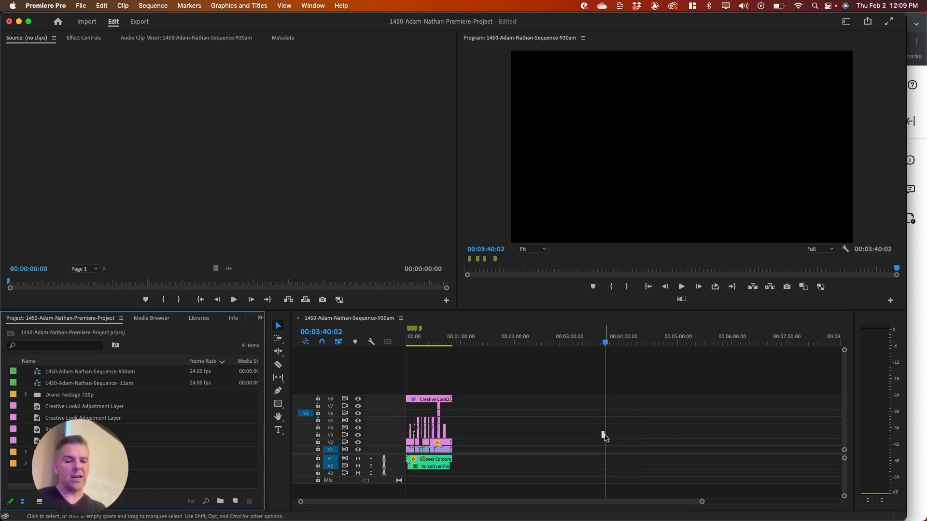
{"action": "left_click_drag", "start_coordinate": [603, 436], "coordinate": [800, 434]}
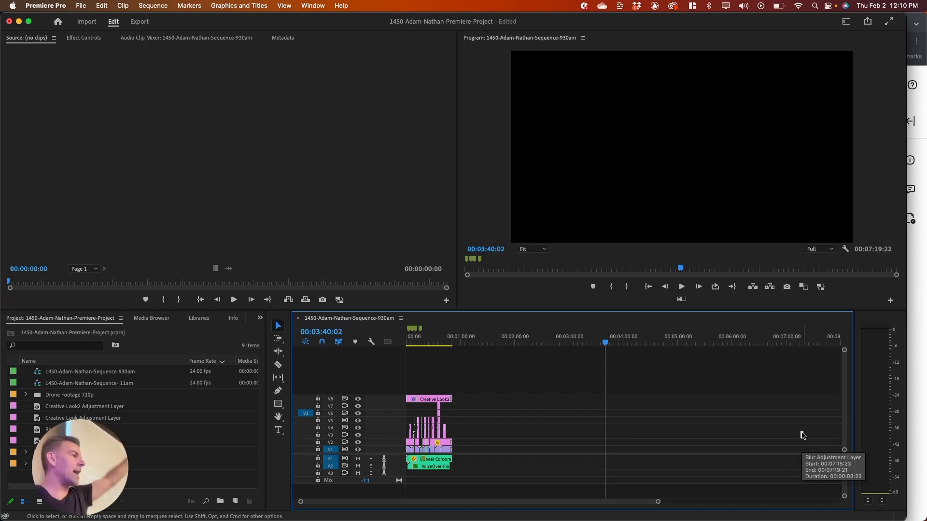
Check the export duration with the stray clip included, and return to editing with the playhead at 00:00:19:18.
{"action": "left_click", "coordinate": [140, 23]}
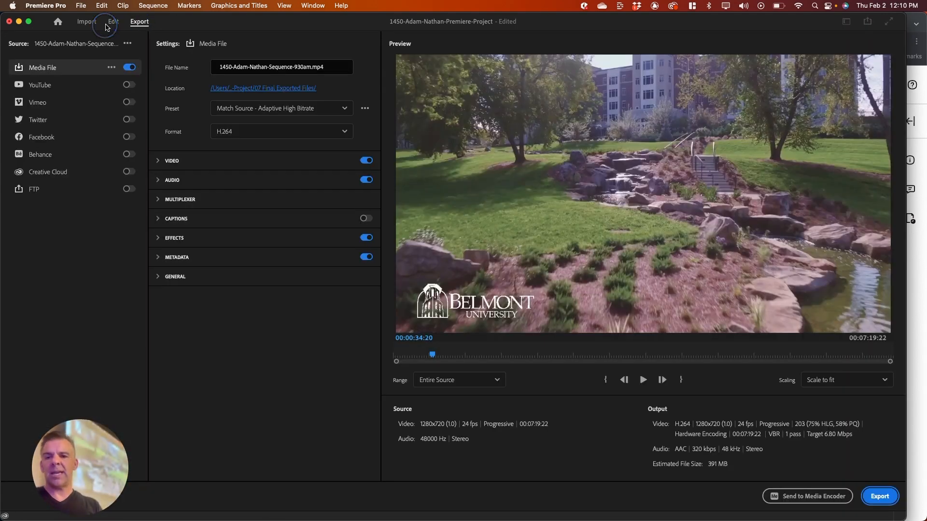
{"action": "left_click", "coordinate": [112, 22]}
{"action": "left_click", "coordinate": [425, 341]}
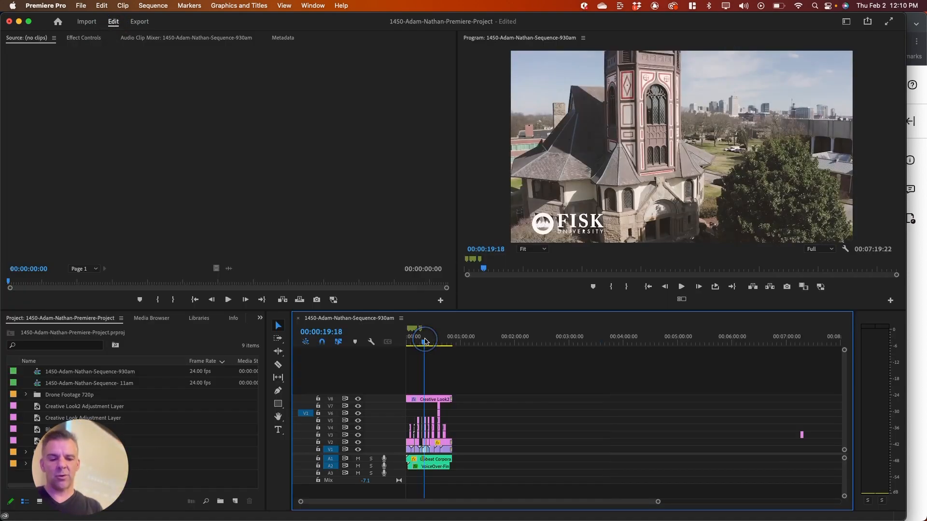
Scrub the export preview to about 00:06:25:12 to examine the stretch between the edit and the stray clip, and return to editing.
{"action": "key", "text": "equal"}
{"action": "key", "text": "equal"}
{"action": "key", "text": "equal"}
{"action": "key", "text": "equal"}
{"action": "key", "text": "minus"}
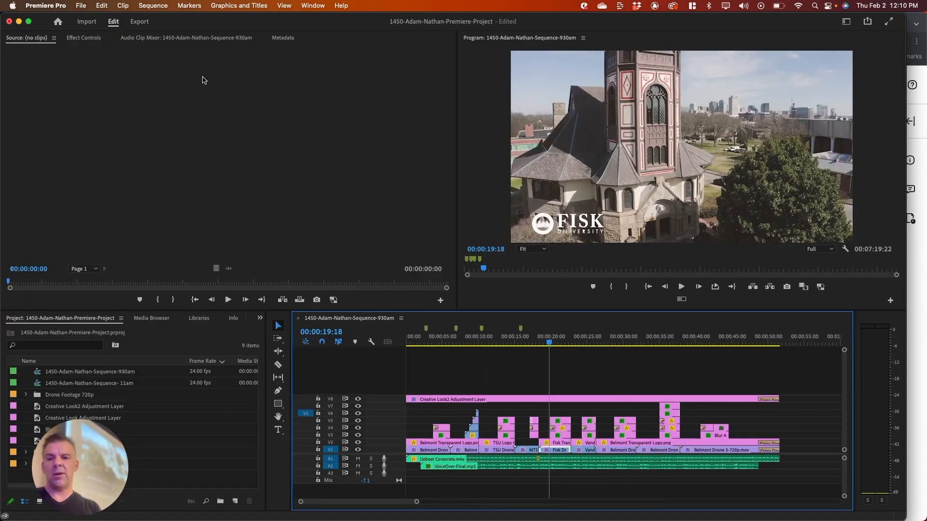
{"action": "left_click", "coordinate": [140, 23]}
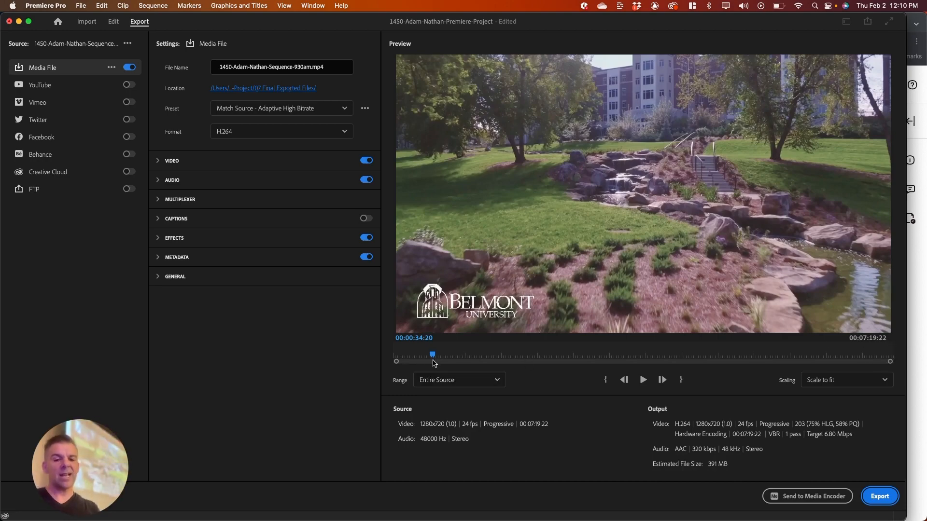
{"action": "left_click_drag", "start_coordinate": [432, 356], "coordinate": [828, 347]}
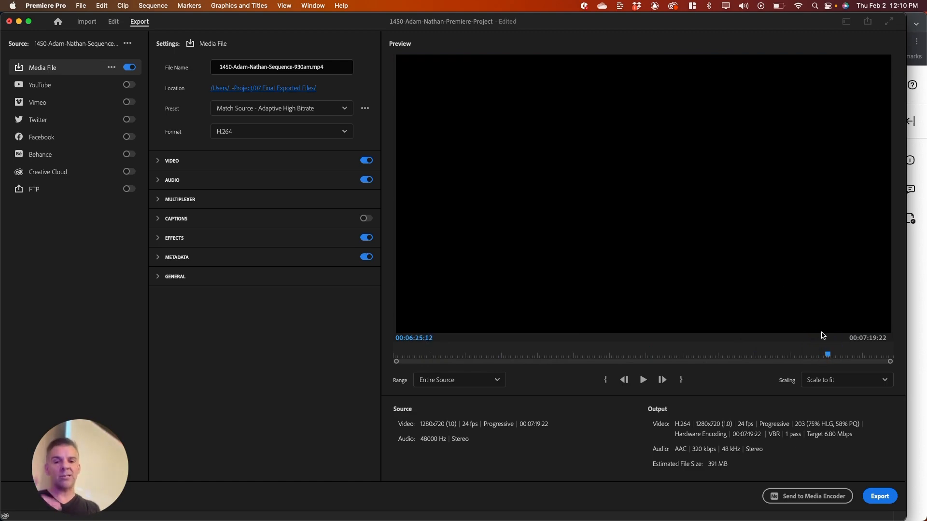
{"action": "left_click", "coordinate": [113, 22]}
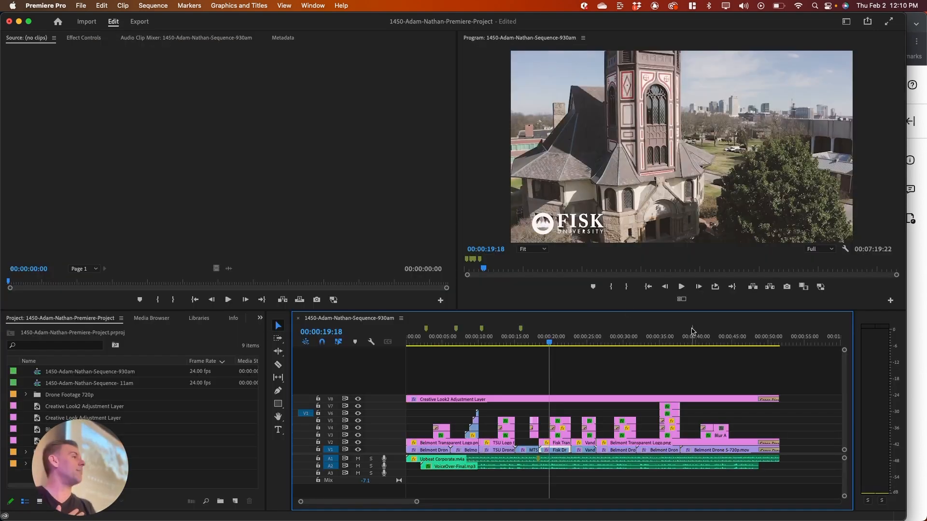
Mark the sequence's Out point at the end of the last edited clip, at 00:00:51:15.
{"action": "left_click", "coordinate": [798, 338]}
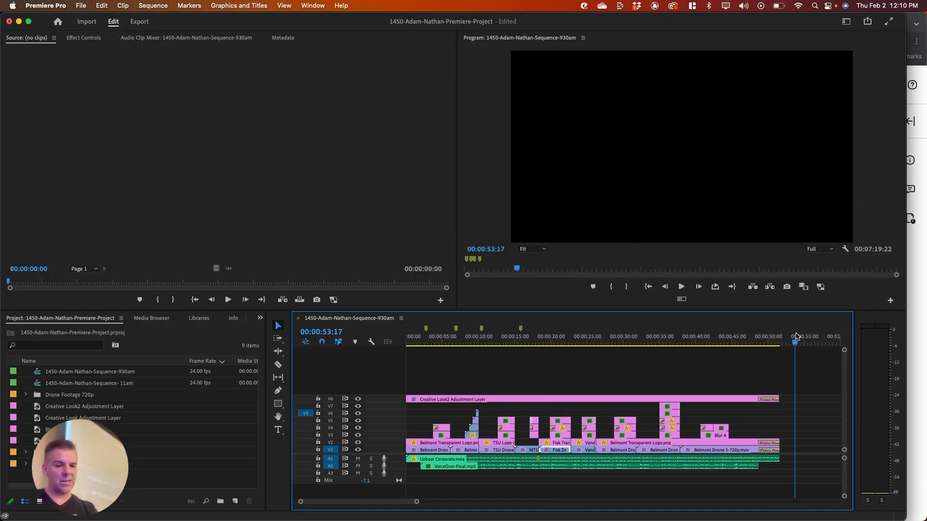
{"action": "key", "text": "Up"}
{"action": "key", "text": "o"}
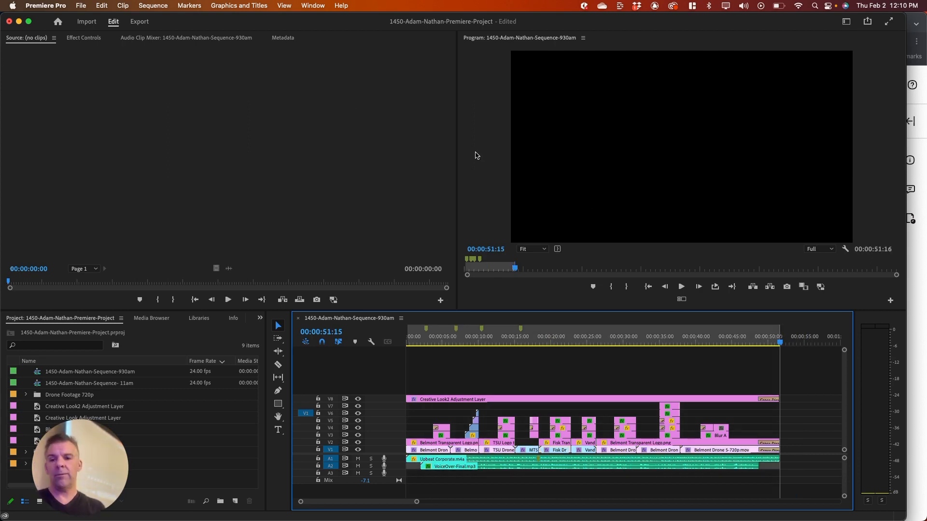
Limit the export range to Source In/Out, preview it at 00:00:17:23, and start and cancel an export under the sequence-based file name.
{"action": "left_click", "coordinate": [139, 21]}
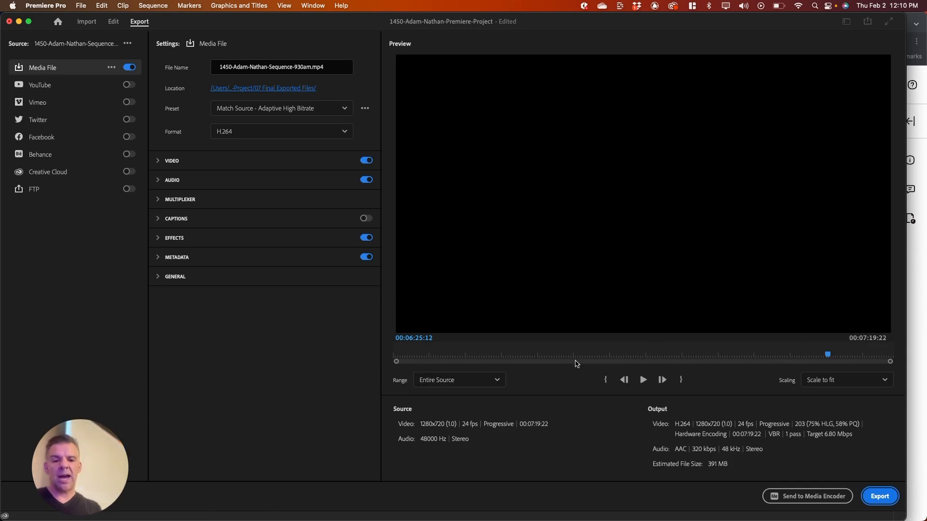
{"action": "left_click", "coordinate": [440, 380]}
{"action": "left_click", "coordinate": [441, 414]}
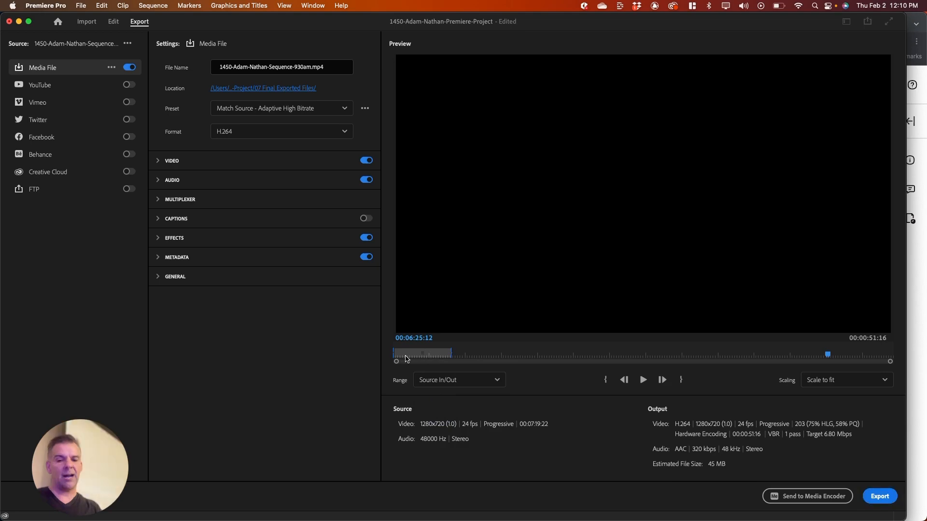
{"action": "mouse_move", "coordinate": [399, 357]}
{"action": "left_mouse_down"}
{"action": "mouse_move", "coordinate": [538, 354]}
{"action": "mouse_move", "coordinate": [399, 362]}
{"action": "mouse_move", "coordinate": [413, 359]}
{"action": "left_mouse_up"}
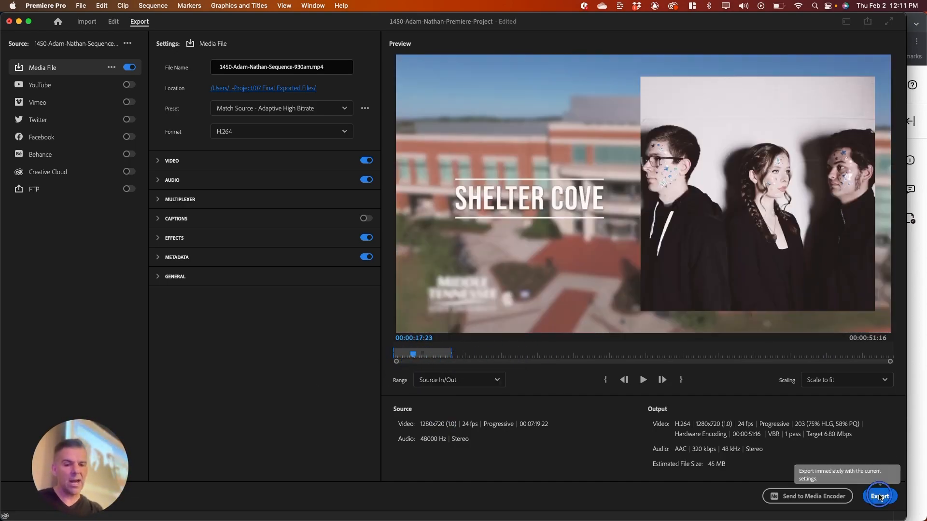
{"action": "left_click", "coordinate": [879, 496]}
{"action": "left_click", "coordinate": [513, 298]}
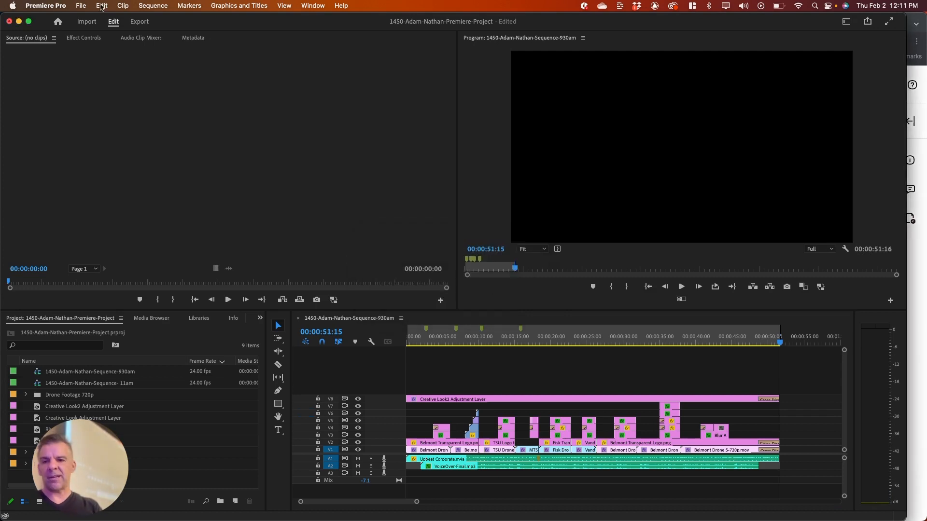
Rename the output file following the 1450-Lastname-Firstname-Premiere-Project pattern, replace the existing MP4, and export the video.
{"action": "left_click", "coordinate": [139, 21]}
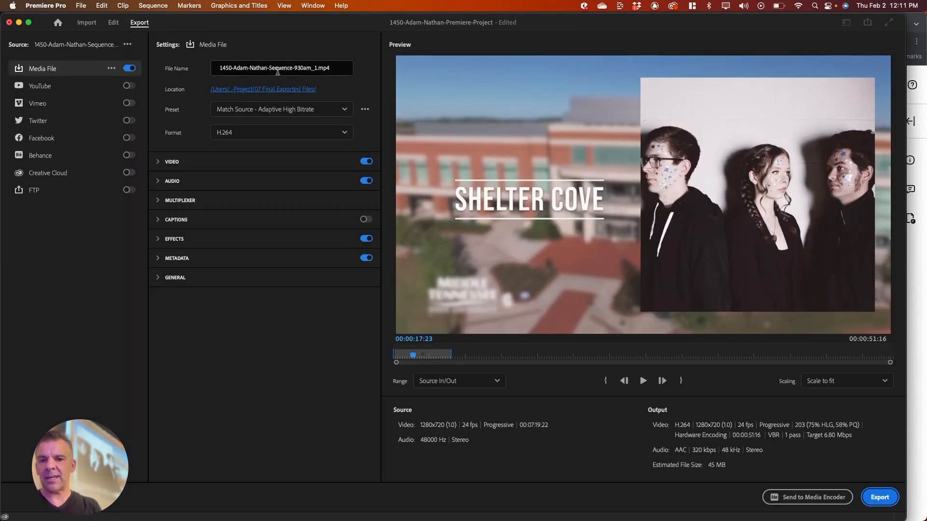
{"action": "double_click", "coordinate": [273, 67]}
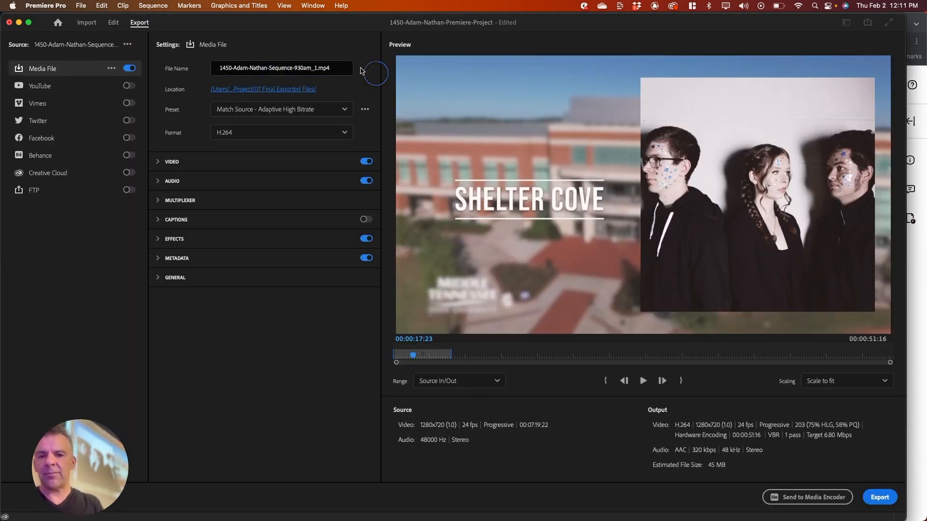
{"action": "key", "text": "shift+End"}
{"action": "type", "text": "Premiere-Project"}
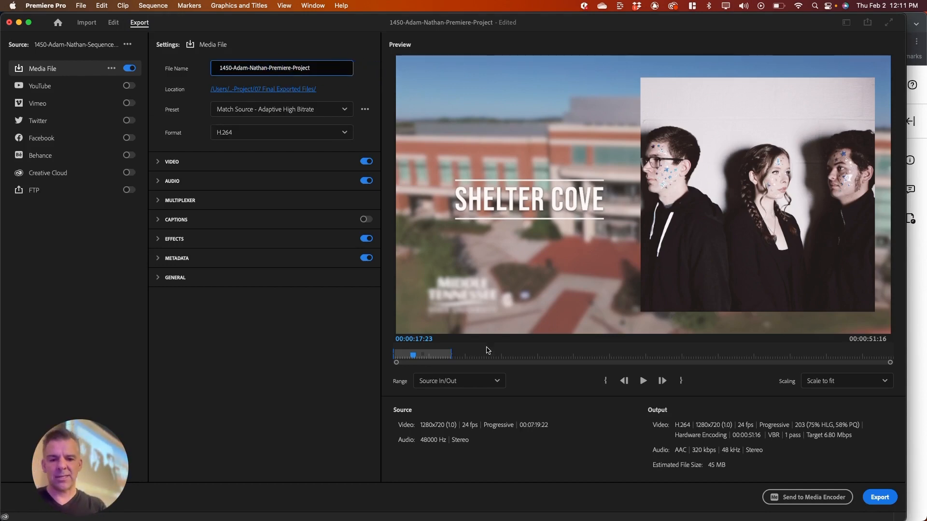
{"action": "left_click", "coordinate": [445, 354]}
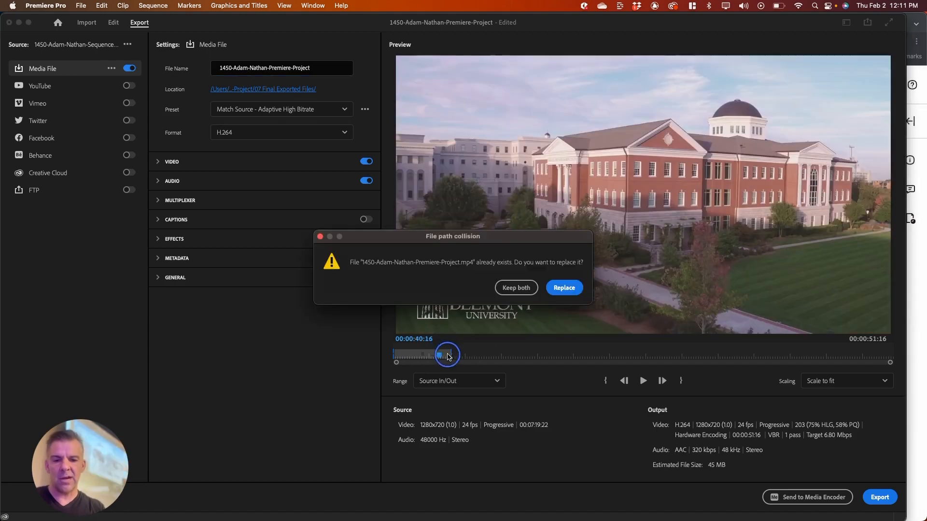
{"action": "left_click", "coordinate": [571, 290]}
{"action": "left_click", "coordinate": [880, 497]}
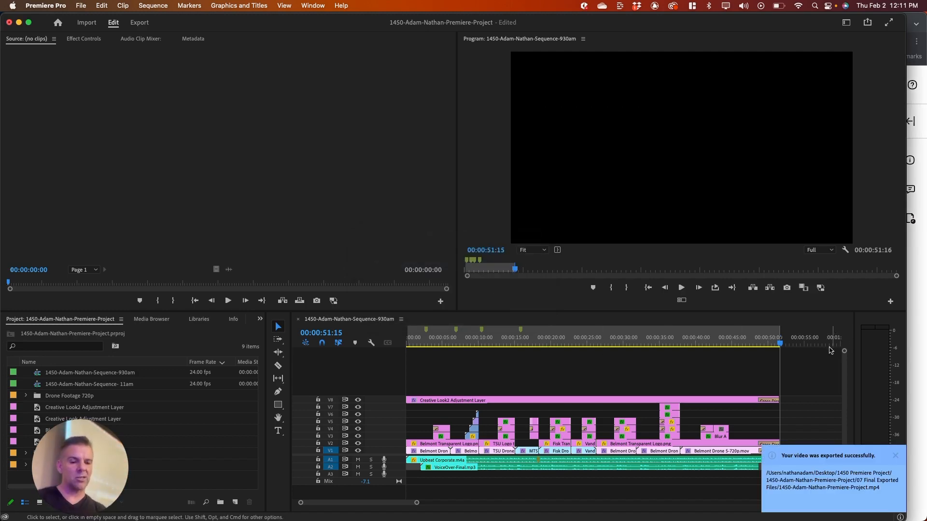
In Finder, delete the surplus 930am sequence MP4 from 07 Final Exported Files and preview the final Premiere-Project MP4.
{"action": "key", "text": "super+Tab"}
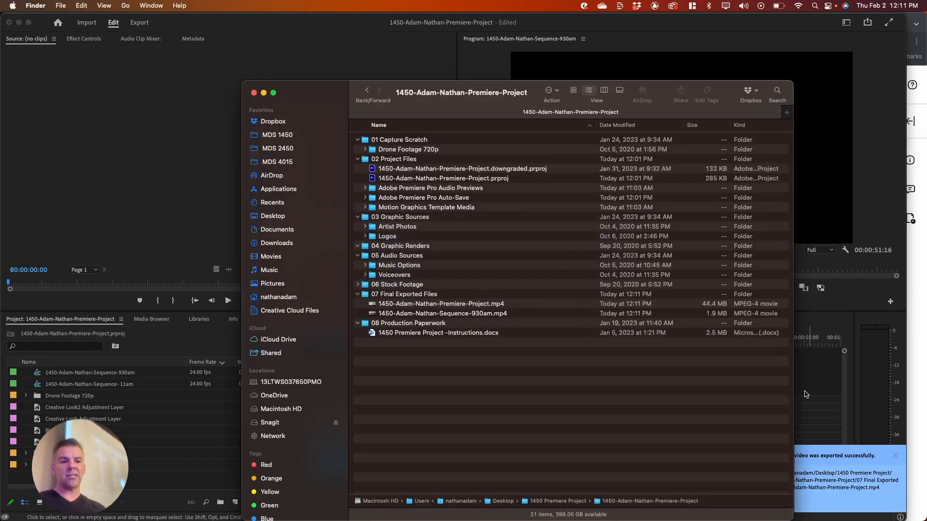
{"action": "key", "text": "space"}
{"action": "key", "text": "space"}
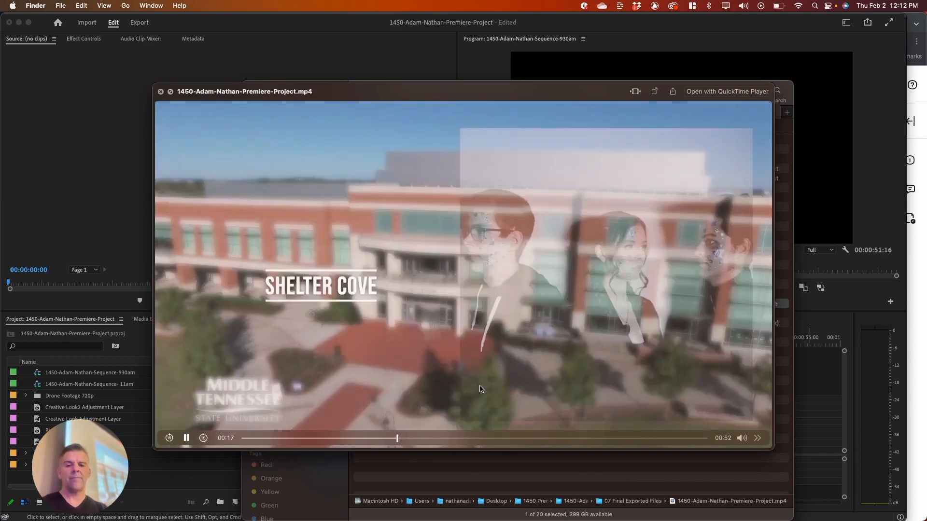
{"action": "key", "text": "space"}
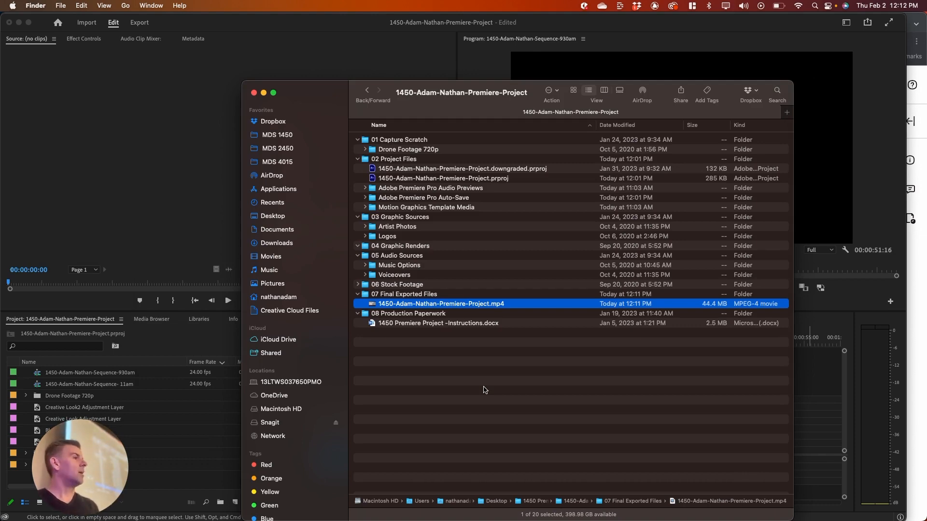
Switch to Chrome and review the export settings and required screenshots in the 1450 Premiere Project instructions.
{"action": "key", "text": "super+Tab"}
{"action": "key", "text": "super+Tab"}
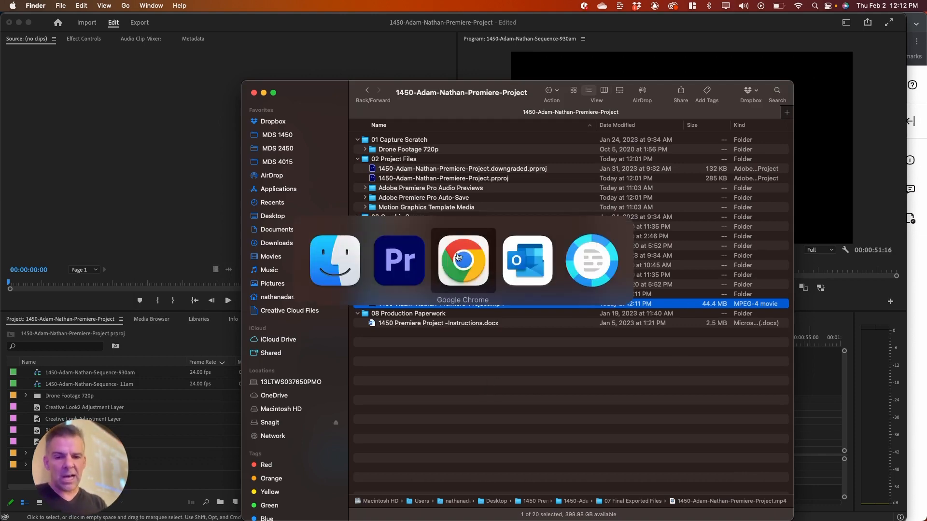
{"action": "scroll", "coordinate": [345, 317], "scroll_direction": "down", "scroll_amount": 5}
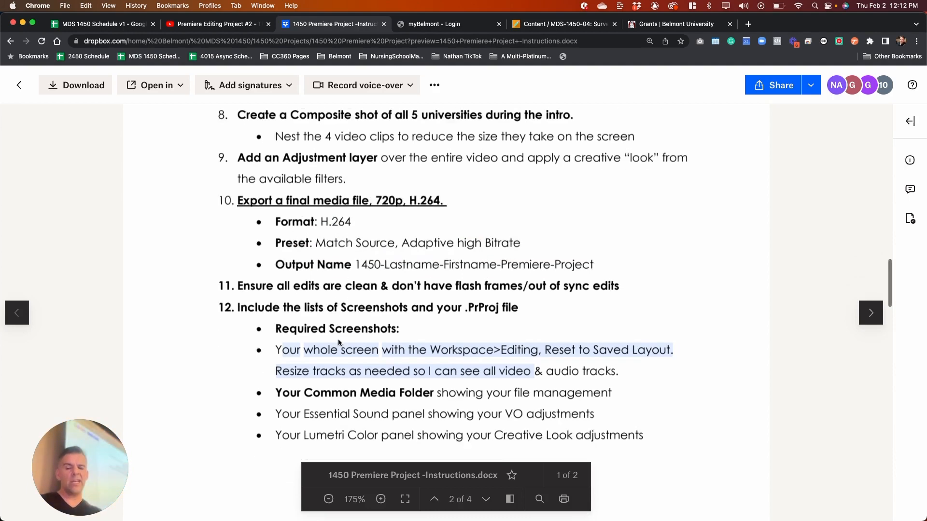
{"action": "scroll", "coordinate": [338, 338], "scroll_direction": "up", "scroll_amount": 1}
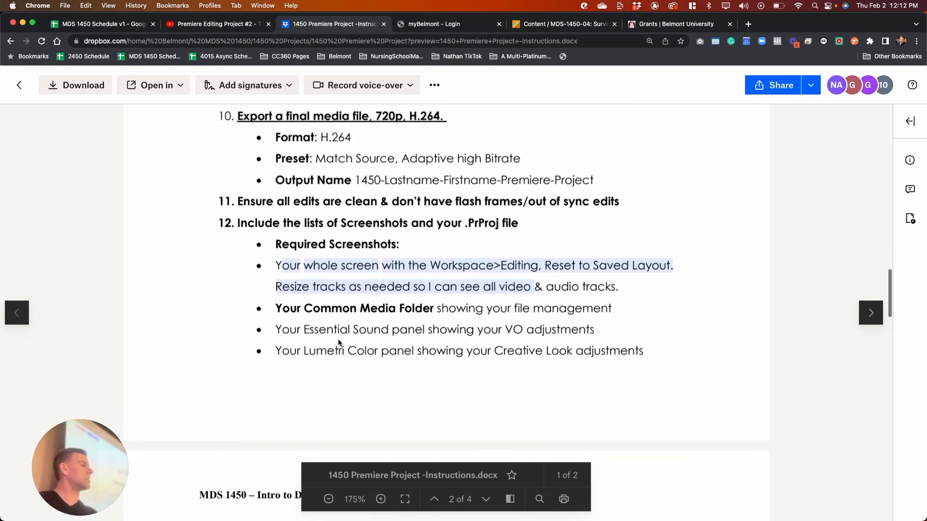
Open the Premiere Project assignment from the Project Uploads folder of the Blackboard course.
{"action": "key", "text": "super+5"}
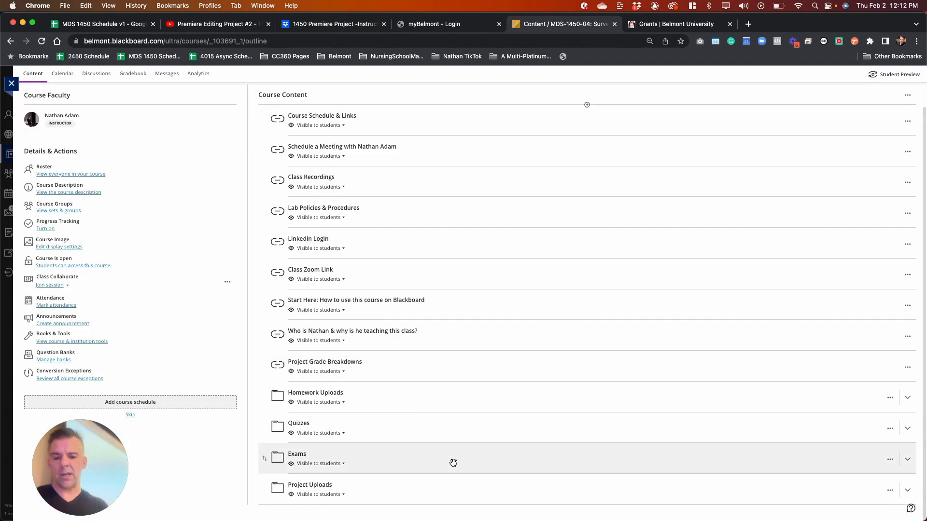
{"action": "left_click", "coordinate": [442, 484]}
{"action": "scroll", "coordinate": [442, 484], "scroll_direction": "down", "scroll_amount": 3}
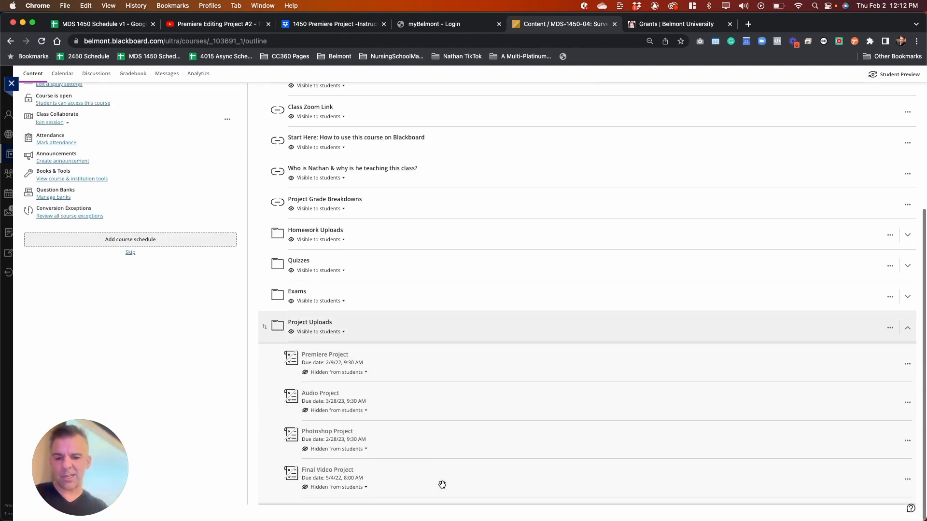
{"action": "left_click", "coordinate": [327, 355]}
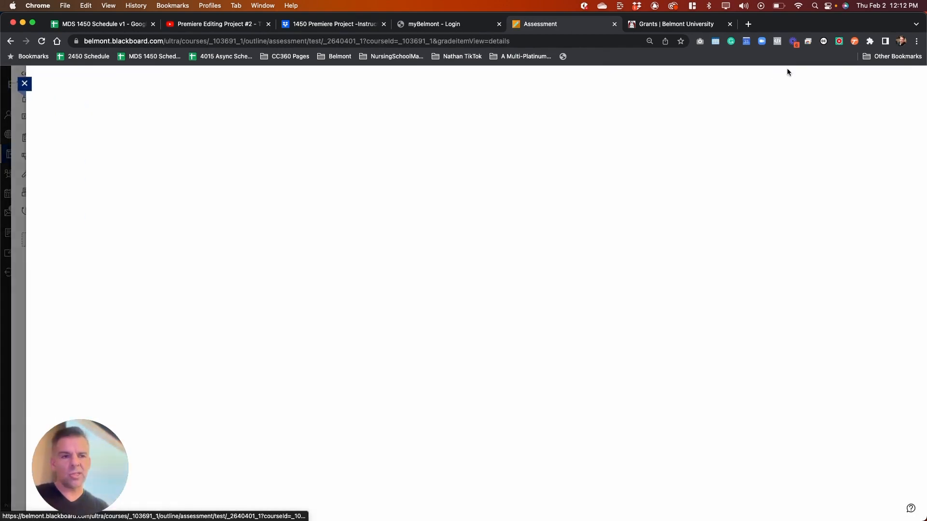
Set the Premiere Project assignment's due date to 2/7/22 at 11:00 AM and allow 2 attempts.
{"action": "left_click", "coordinate": [606, 170]}
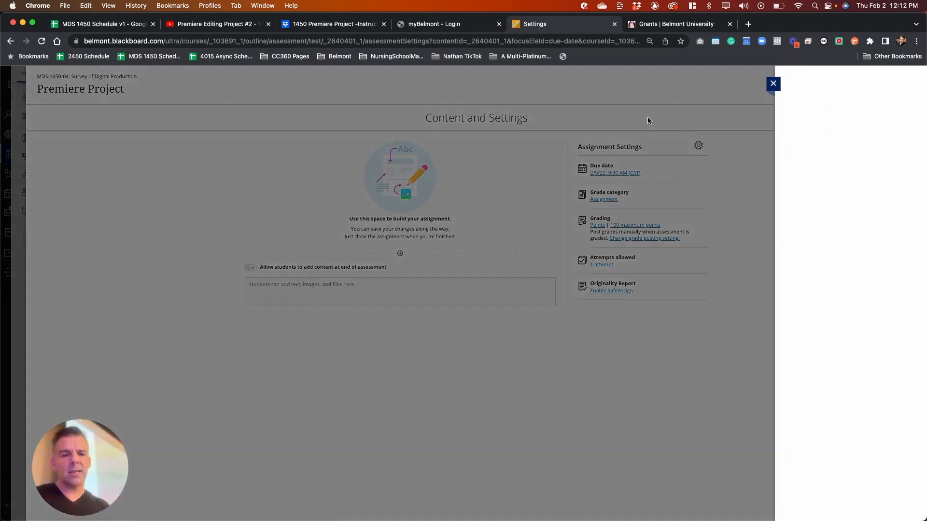
{"action": "left_click", "coordinate": [799, 145]}
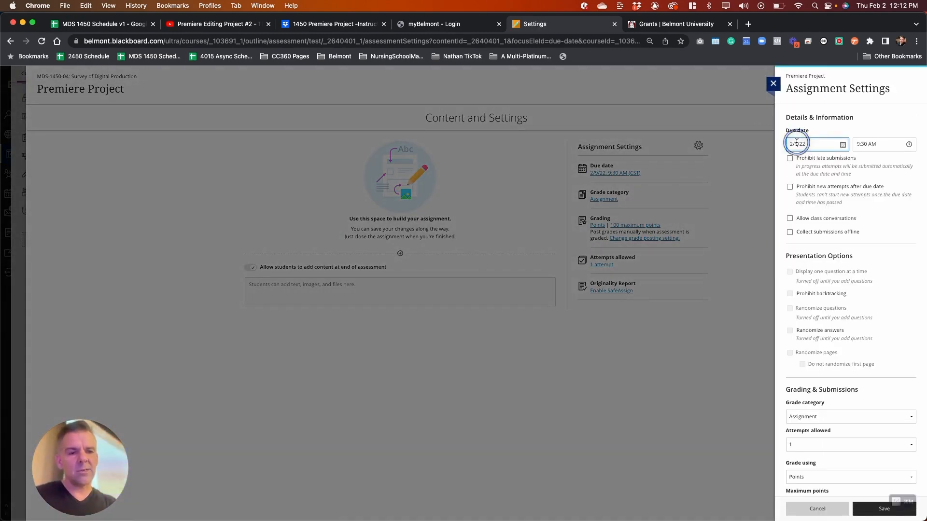
{"action": "key", "text": "BackSpace"}
{"action": "type", "text": "7"}
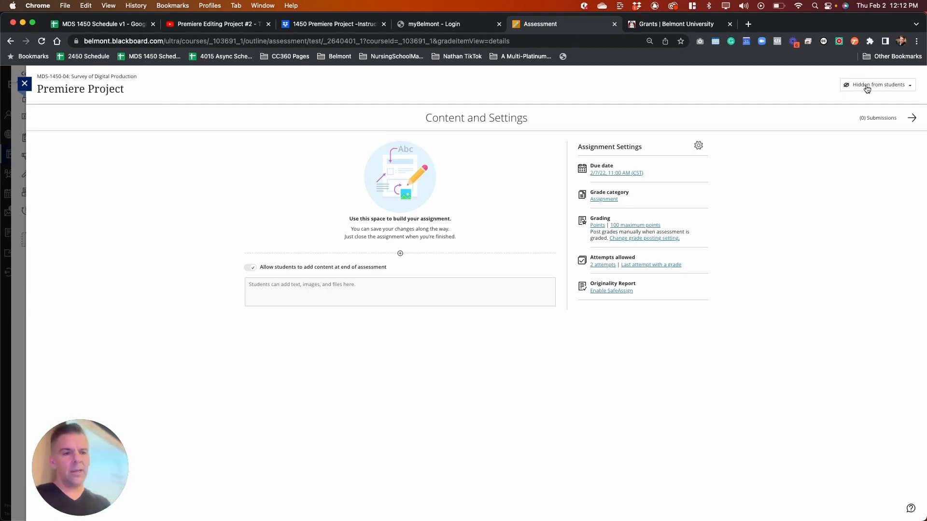
Make the Premiere Project assignment visible to students, close it, and switch back to the project folder in Finder.
{"action": "left_click", "coordinate": [867, 88]}
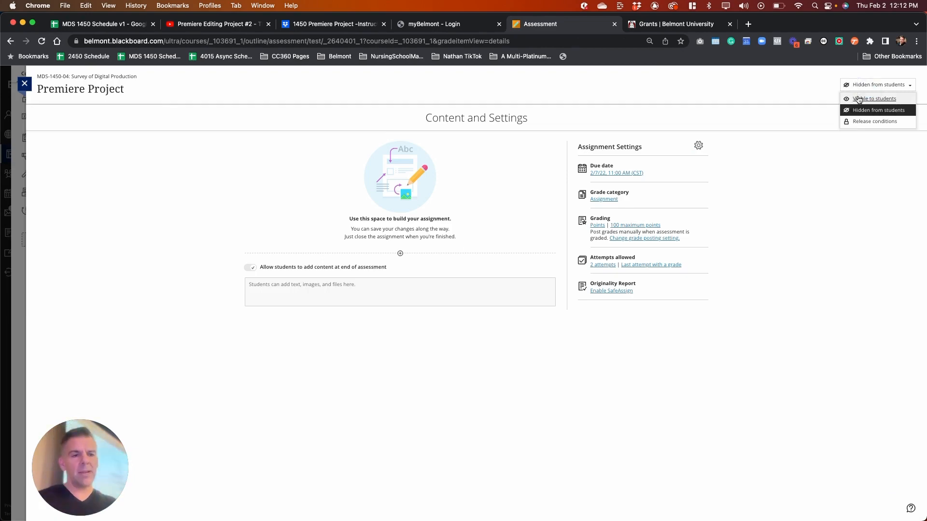
{"action": "left_click", "coordinate": [855, 97]}
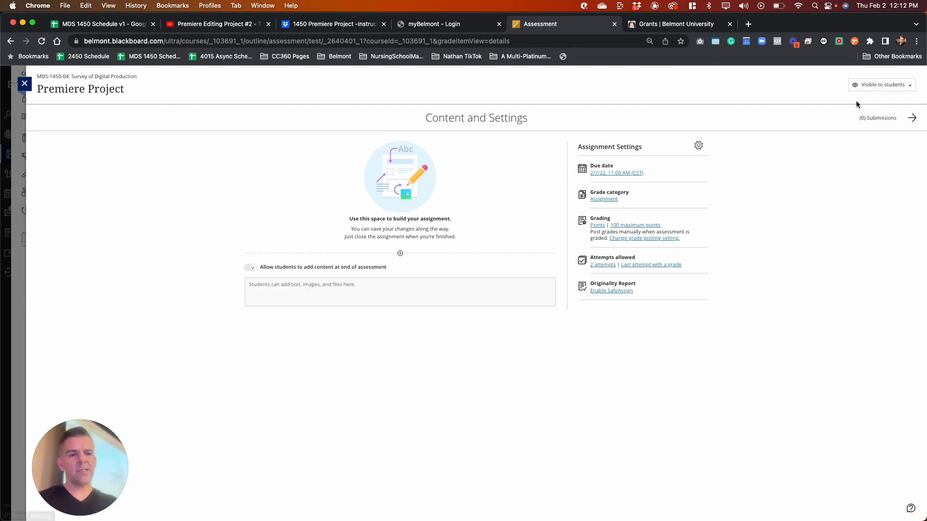
{"action": "left_click", "coordinate": [24, 83]}
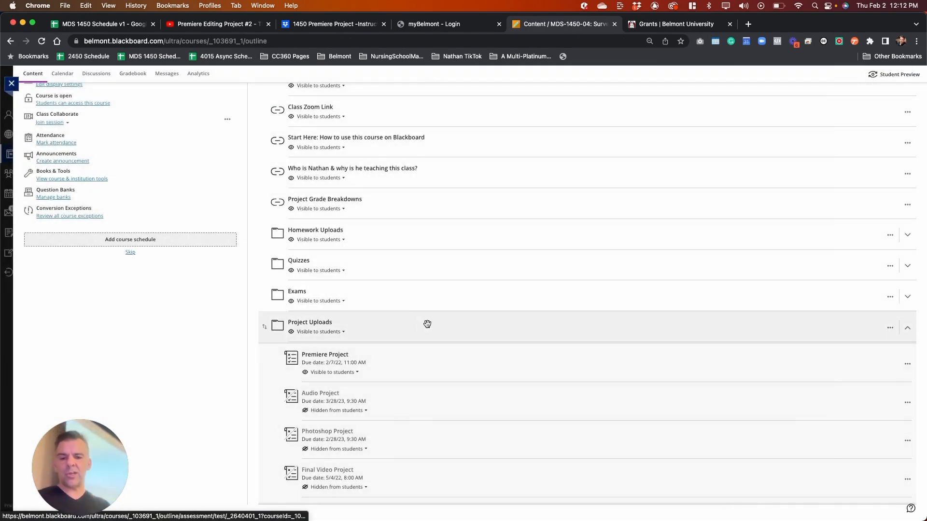
{"action": "key", "text": "super+Tab"}
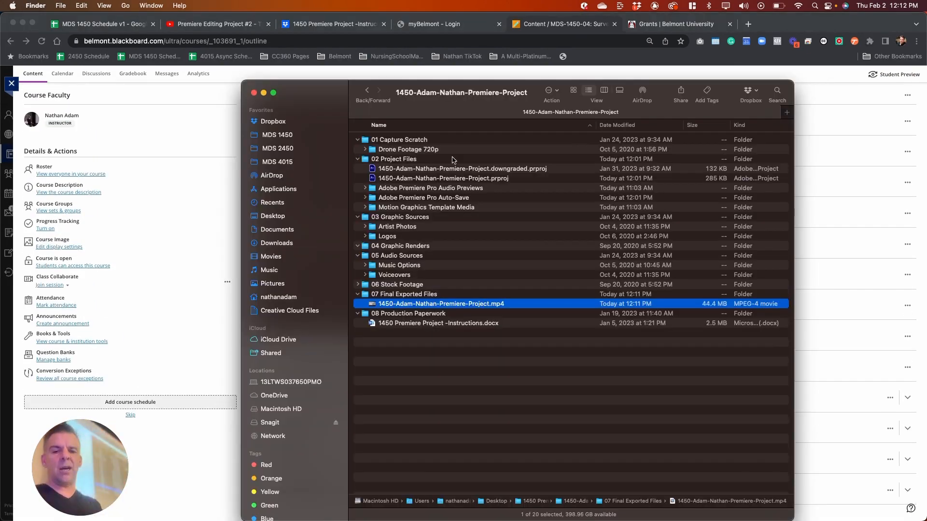